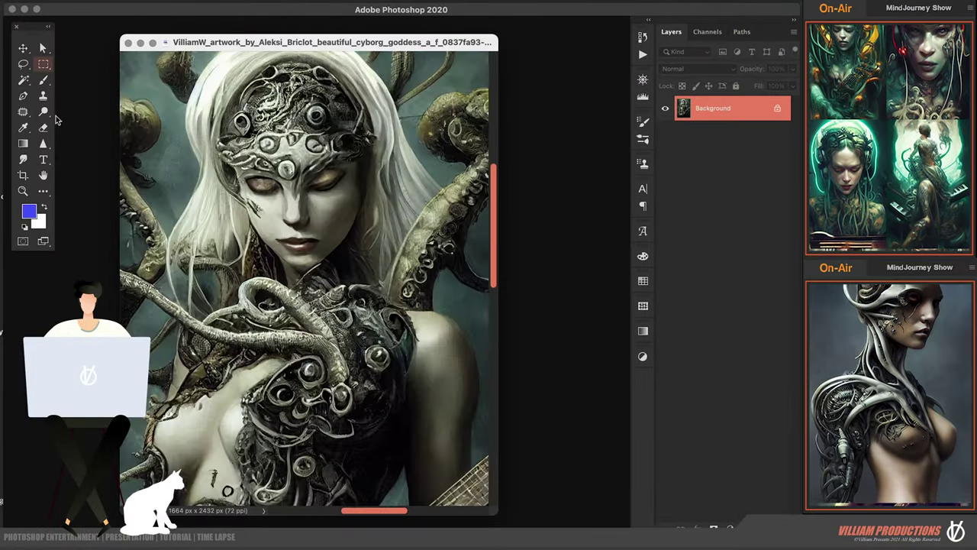
Open the Liquify filter on the cyborg guitarist image
click(107, 1)
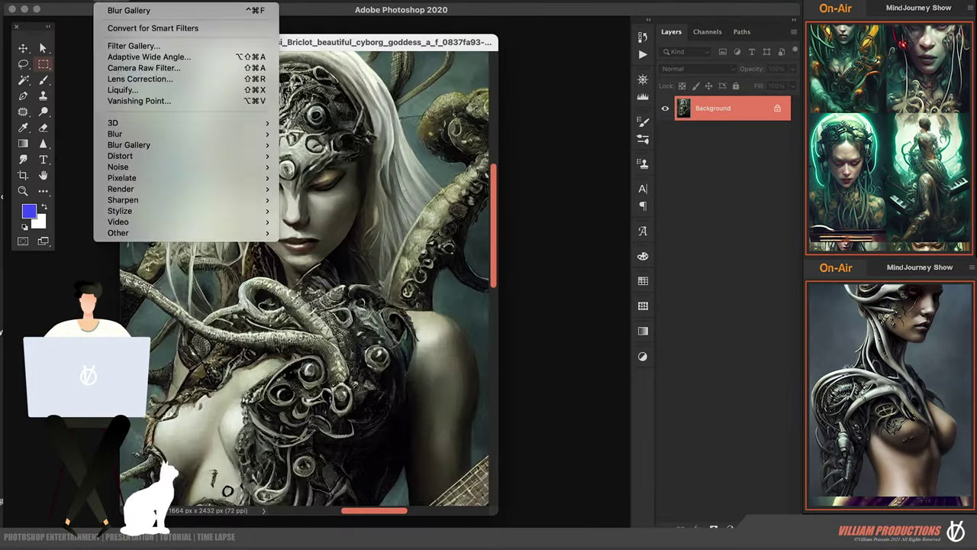
click(122, 155)
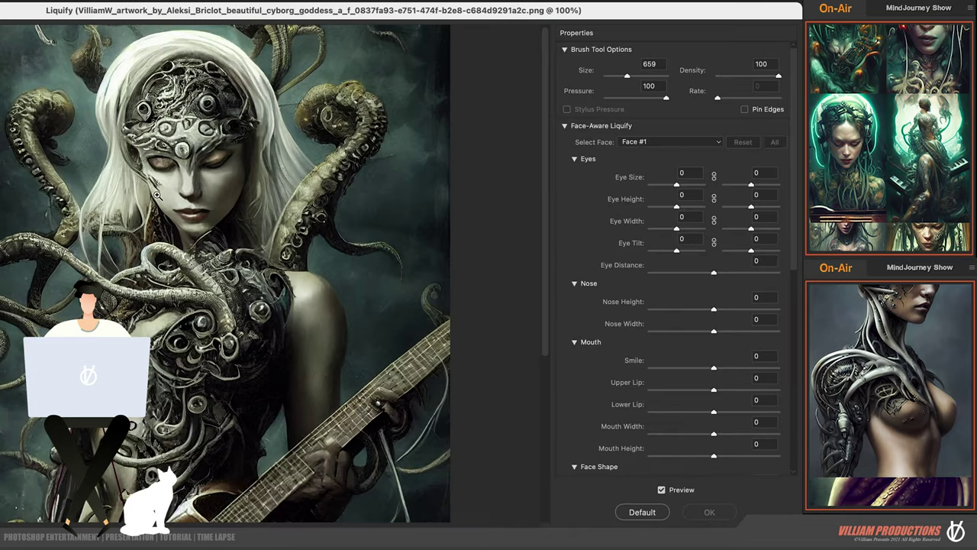
Shrink the Forward Warp brush from 244 down to 34 px and reshape the lips
drag(157, 195, 198, 184)
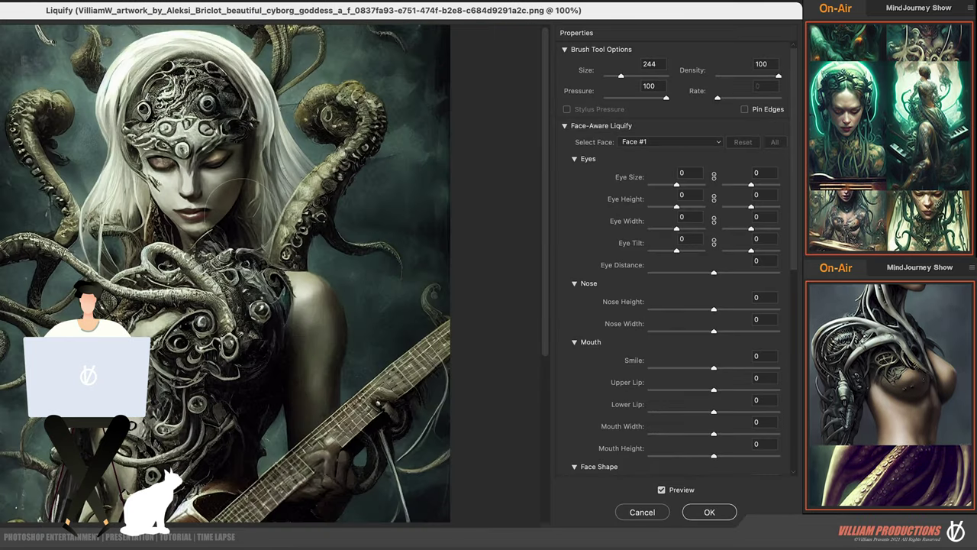
drag(177, 216, 153, 221)
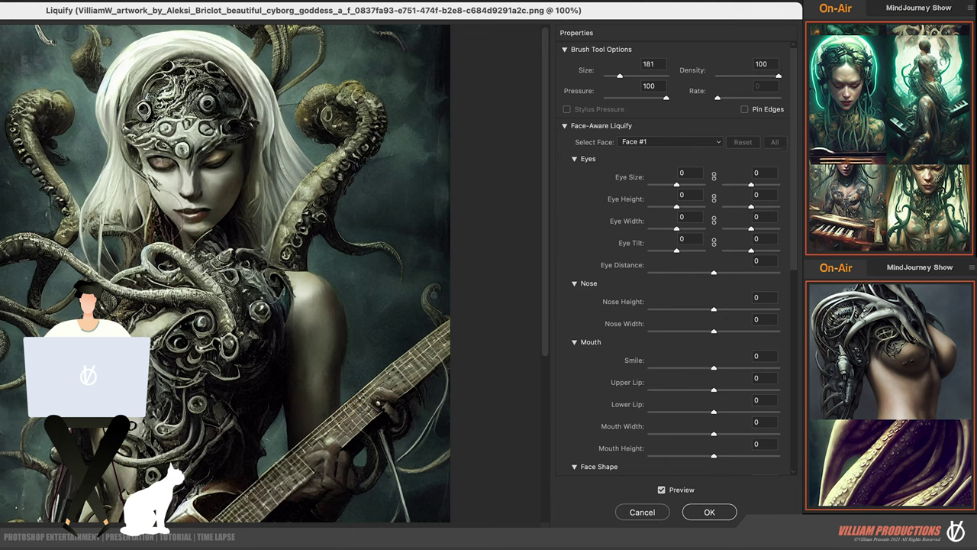
scroll(179, 96, up, 2)
drag(282, 365, 260, 365)
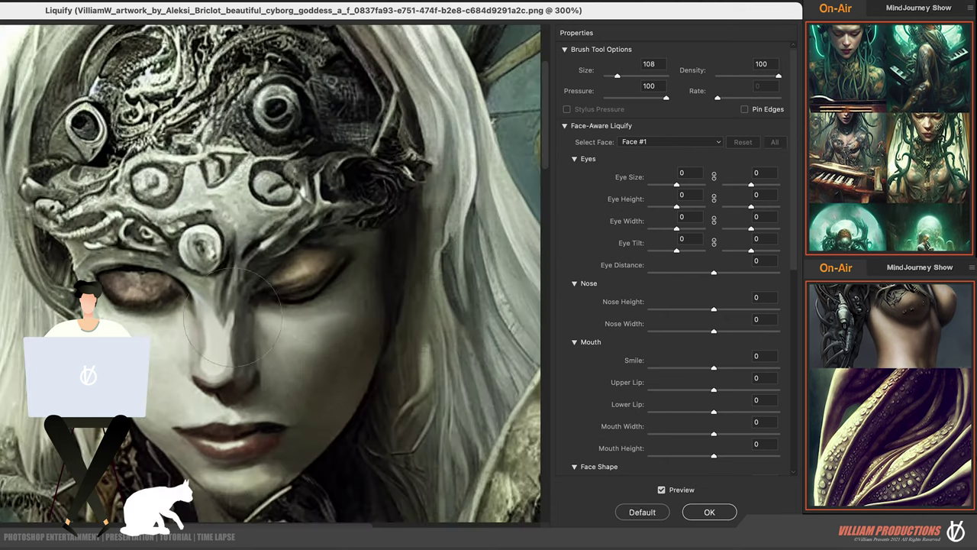
scroll(277, 434, up, 1)
drag(200, 252, 187, 252)
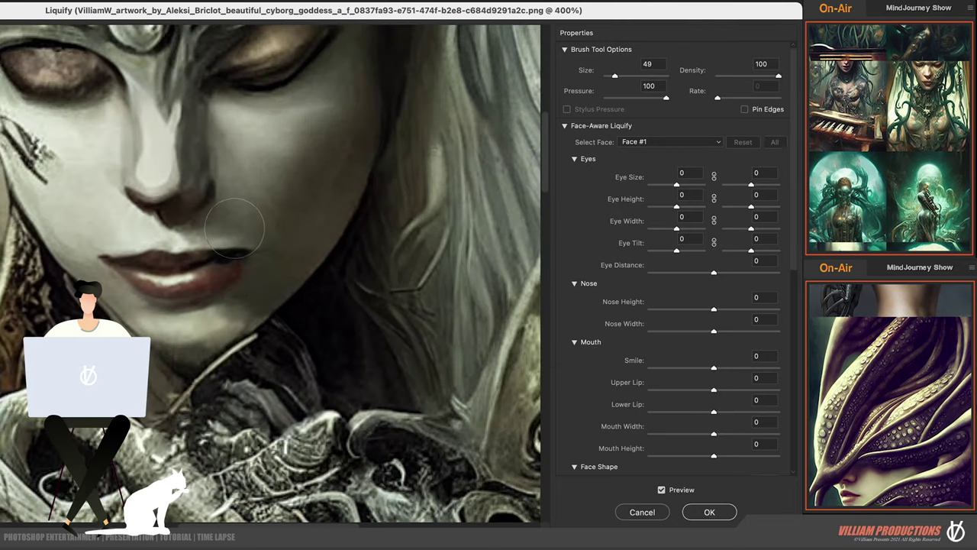
drag(175, 255, 164, 255)
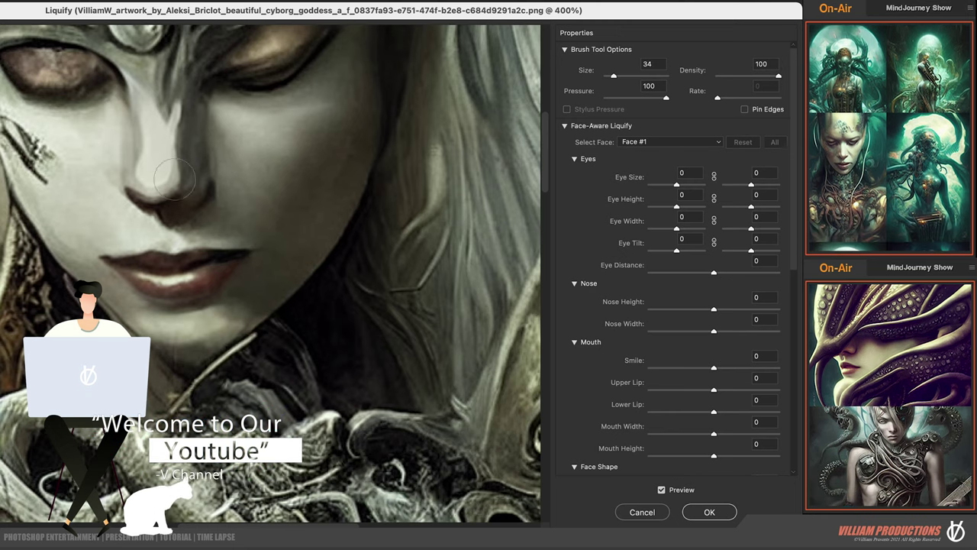
Adjust the eyes at 300% and 200% preview zoom, then apply the Liquify changes
key(ctrl+minus)
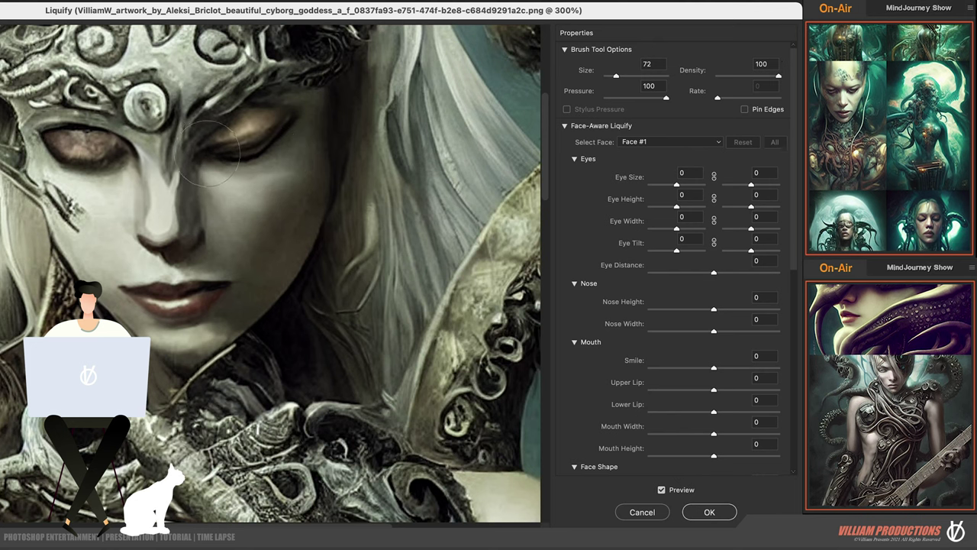
key(ctrl+minus)
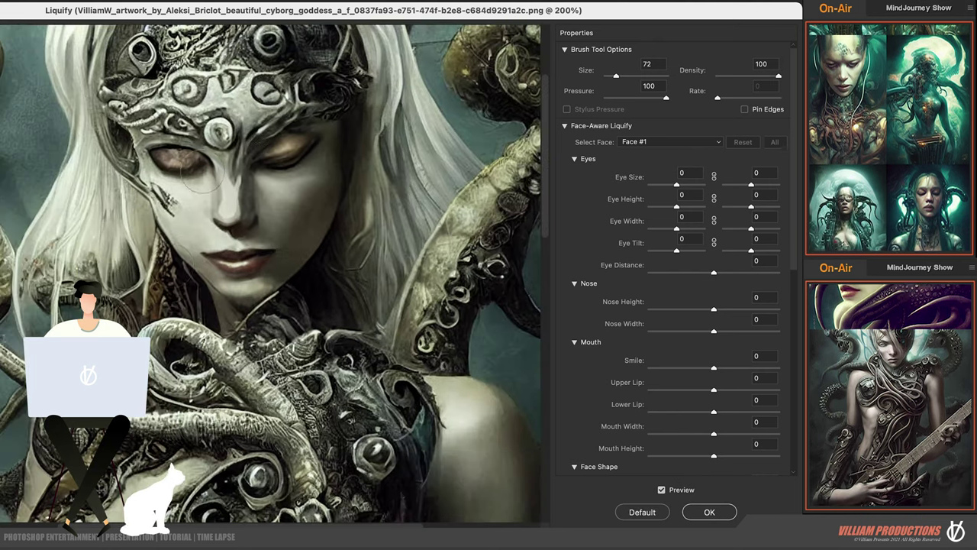
key(alt)
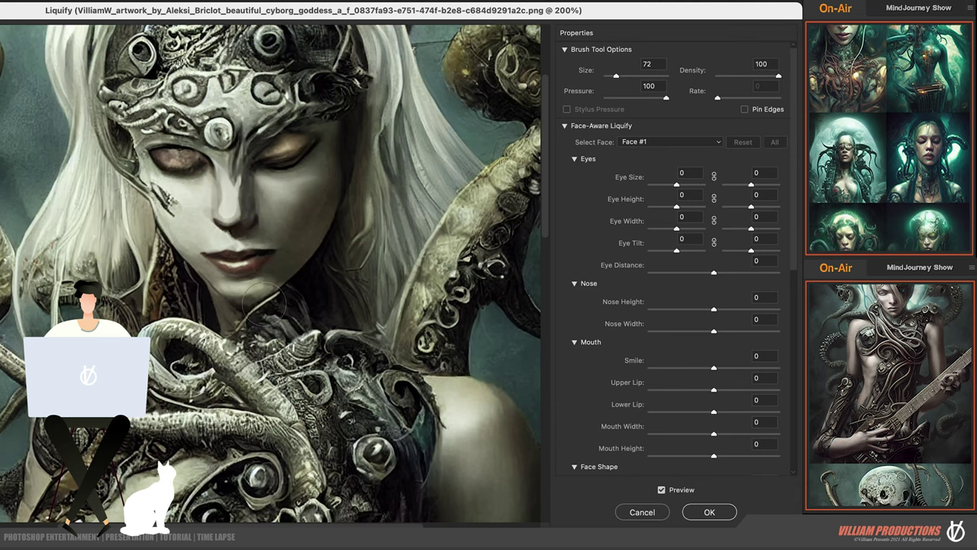
key(ctrl+0)
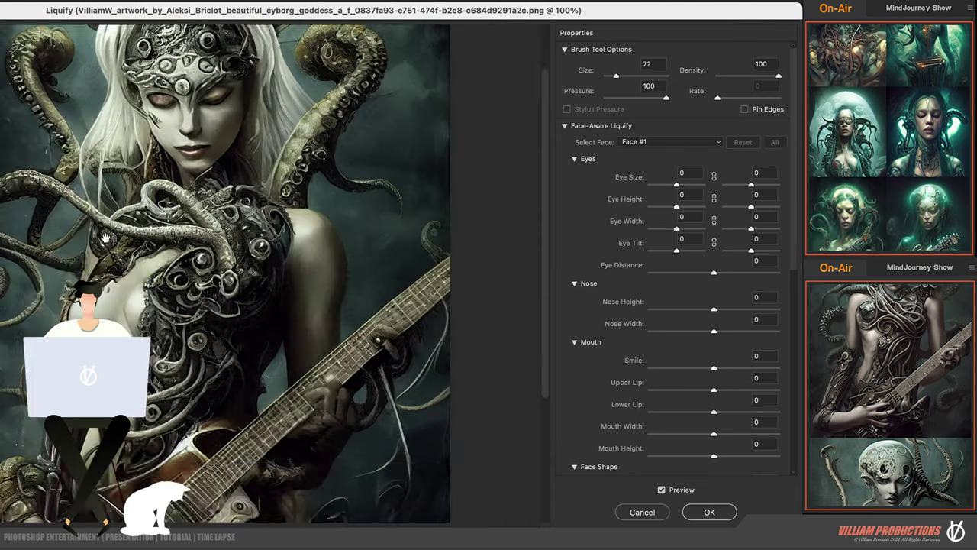
key(Return)
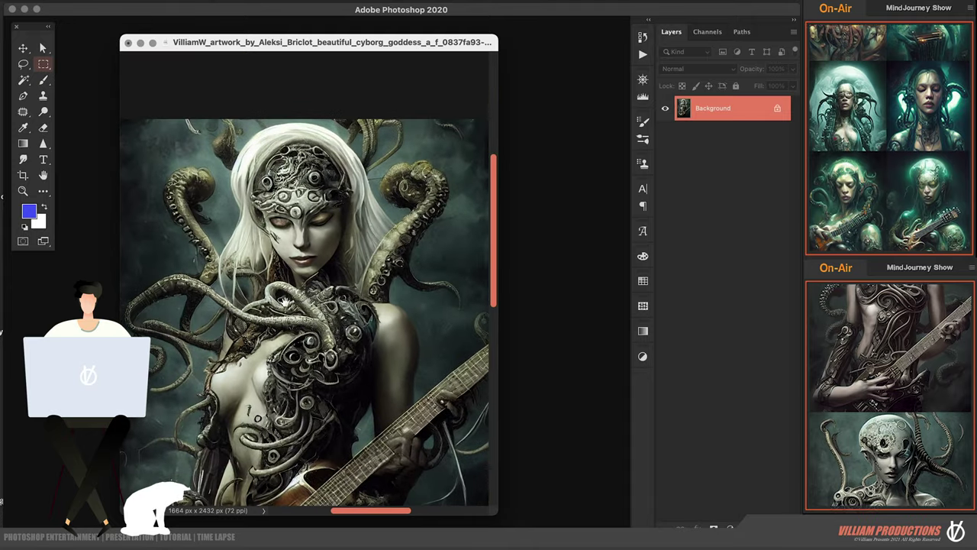
Add Layer 1 with Inner Shadow, Color Overlay and a 188 px, 69% Linear Dodge Outer Glow
key(ctrl+plus)
key(ctrl+j)
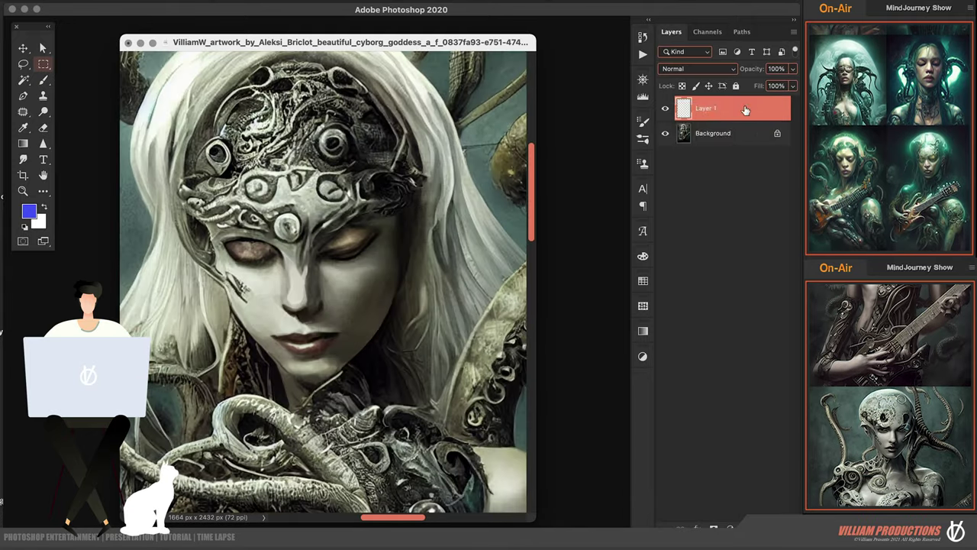
double_click(756, 108)
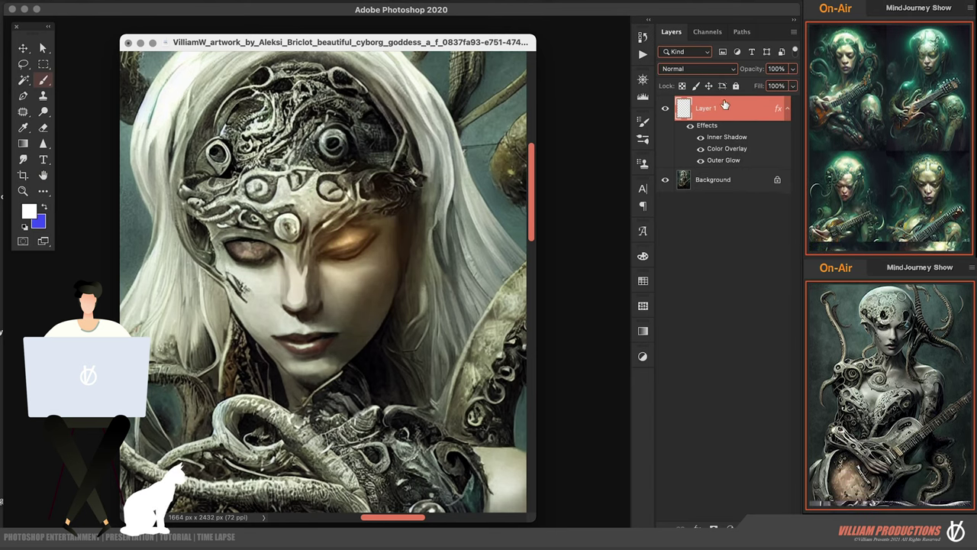
double_click(695, 113)
drag(515, 74, 377, 232)
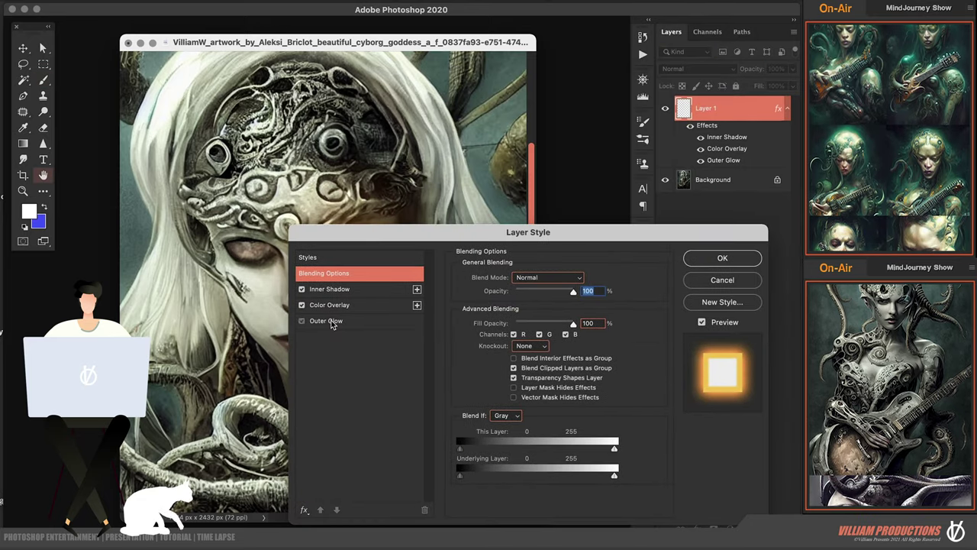
click(354, 289)
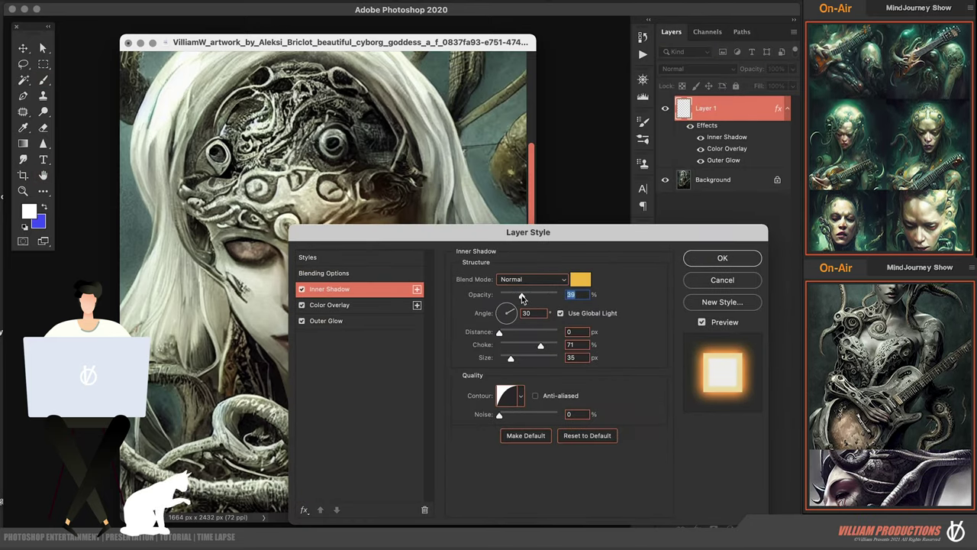
click(359, 321)
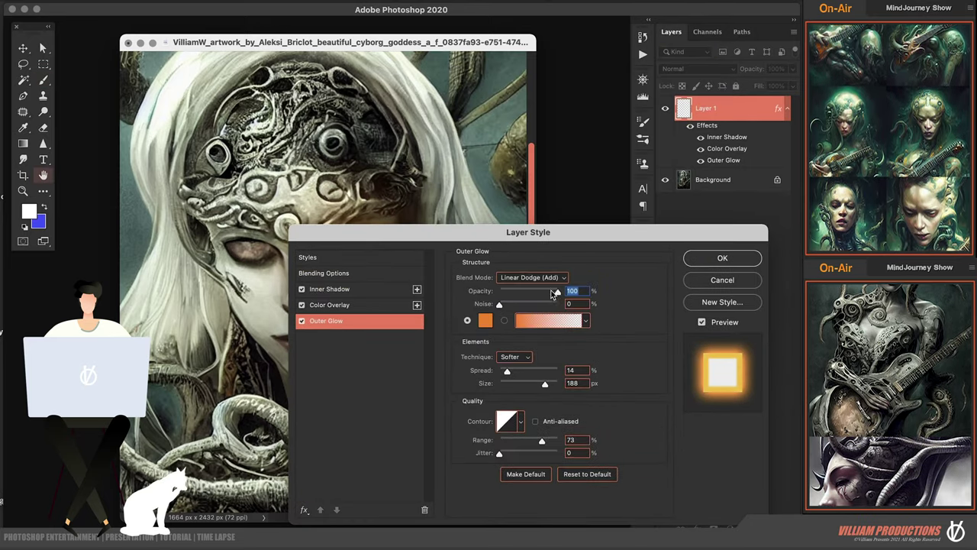
click(721, 258)
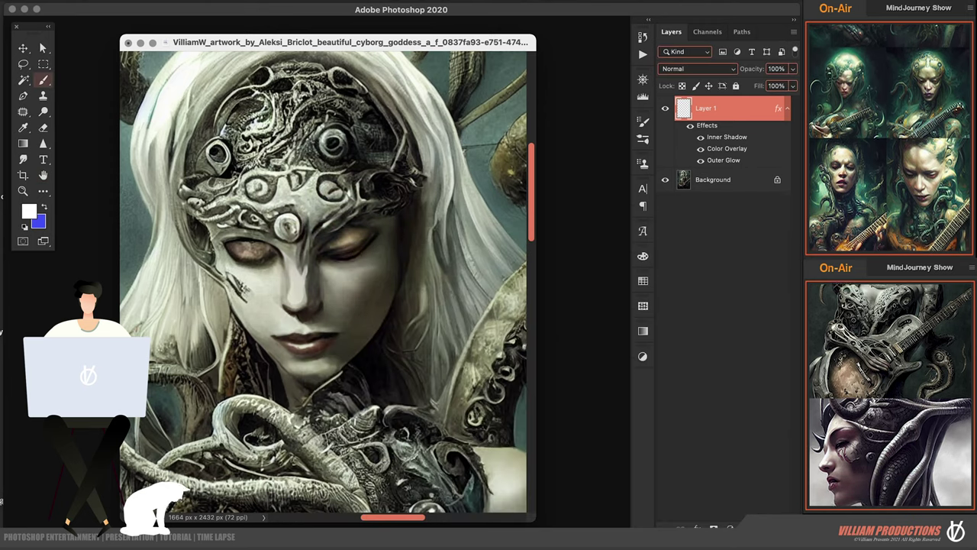
Select the Background layer and switch to a 4 px Smudge tool via Edit Toolbar
click(403, 1)
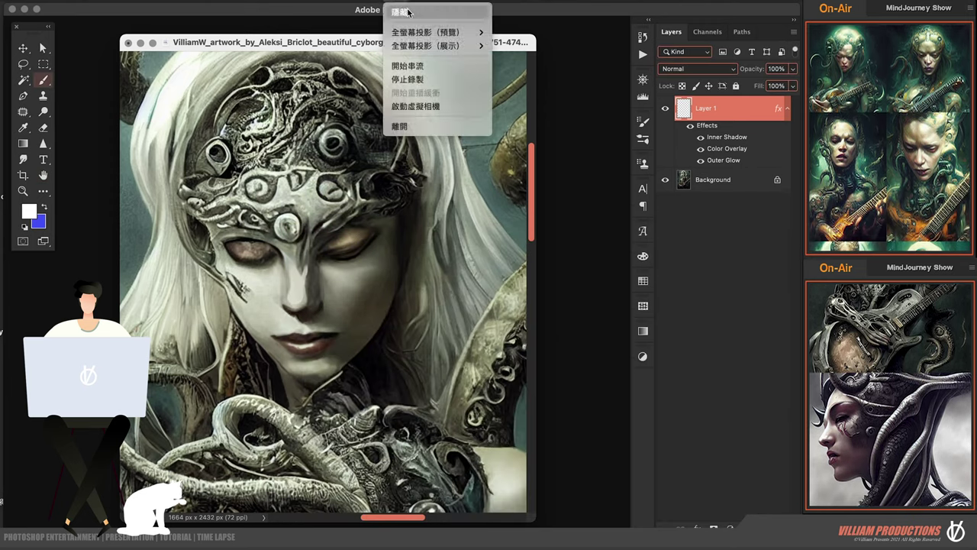
click(404, 9)
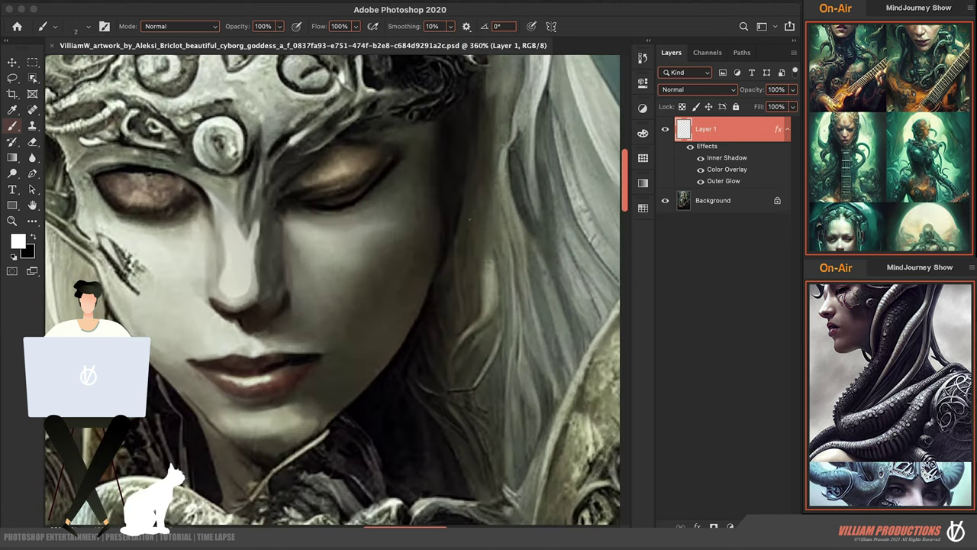
click(710, 202)
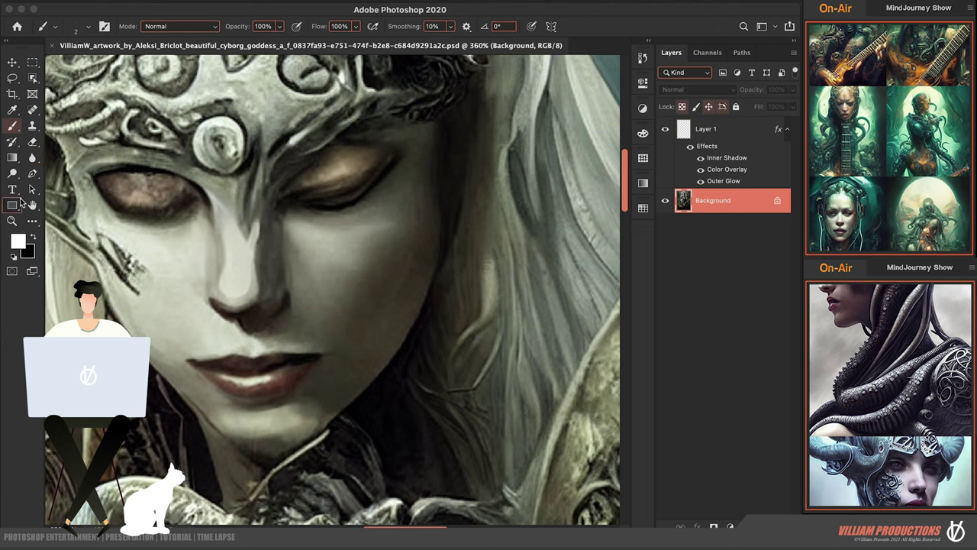
click(32, 220)
click(78, 222)
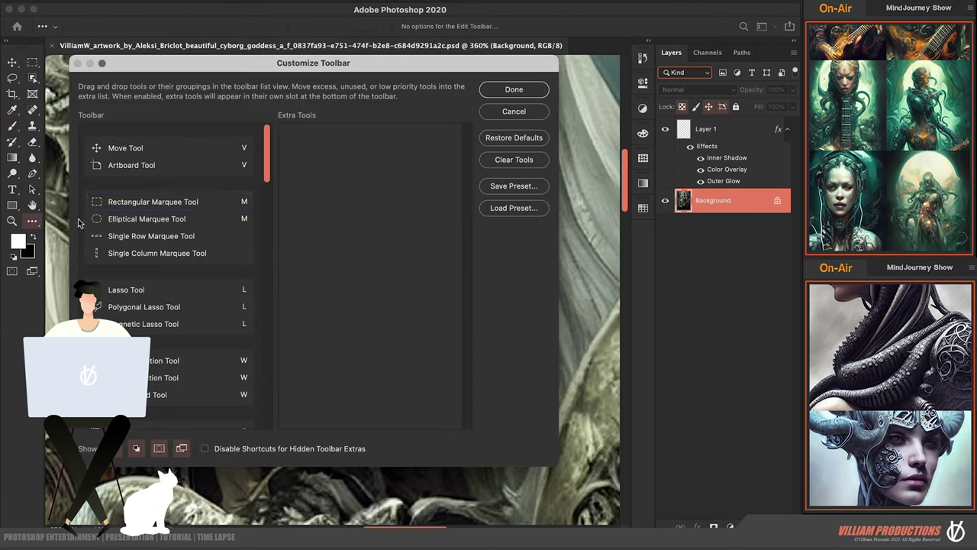
drag(267, 153, 256, 329)
click(514, 111)
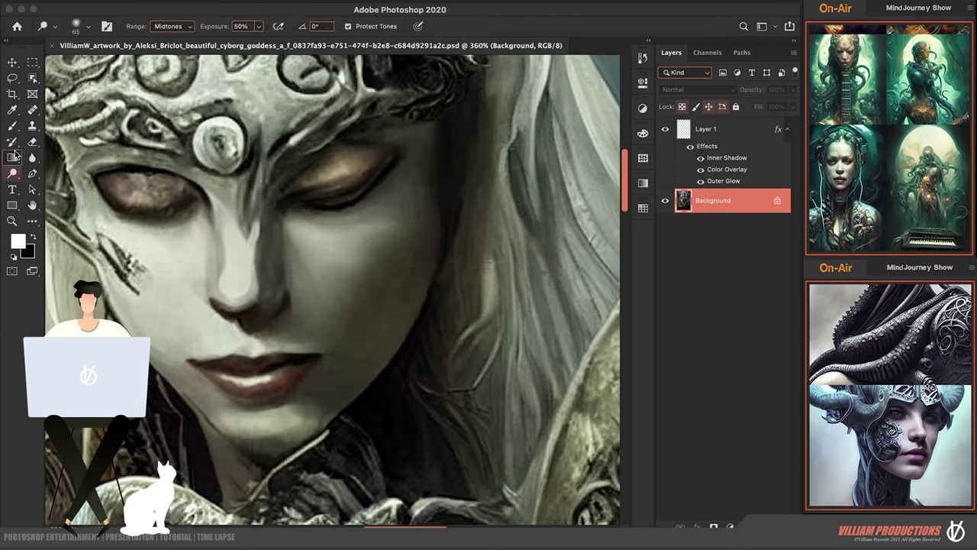
click(32, 156)
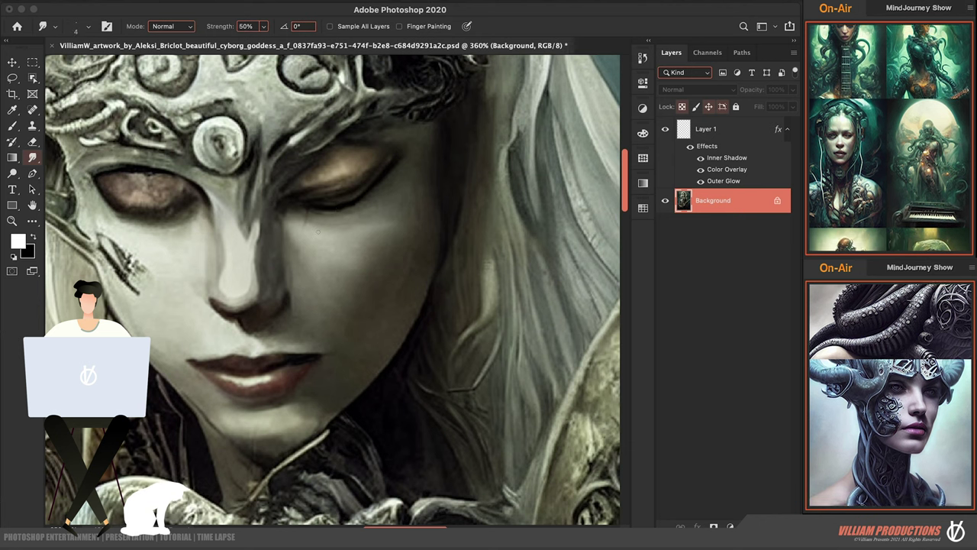
Smudge the facial skin, then lower the smudge strength to 8%
click(643, 58)
drag(623, 134, 623, 184)
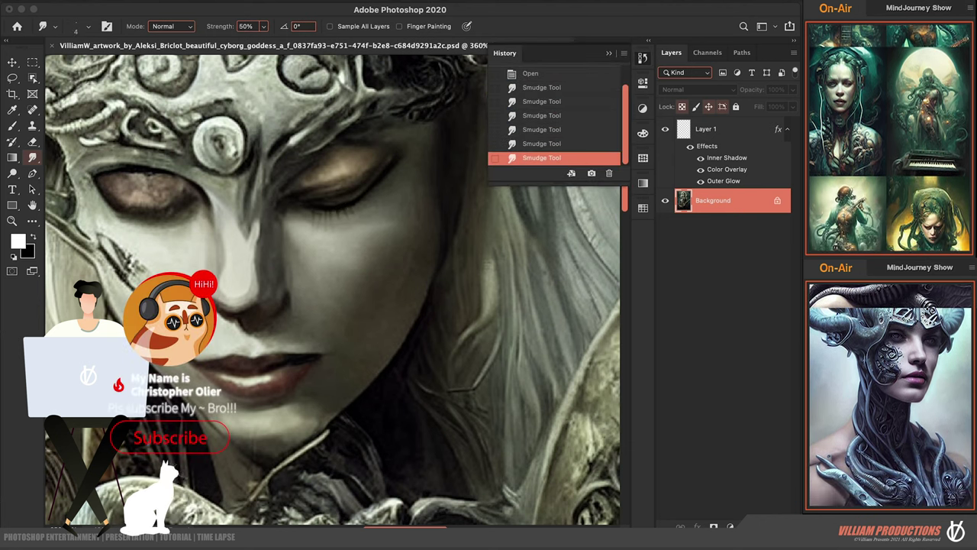
drag(367, 181, 390, 188)
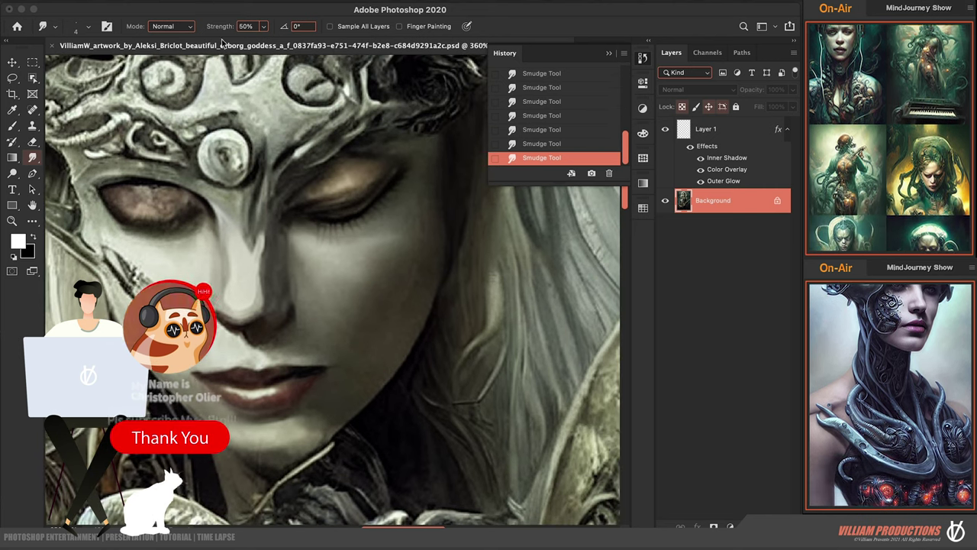
drag(221, 28, 215, 28)
key(Return)
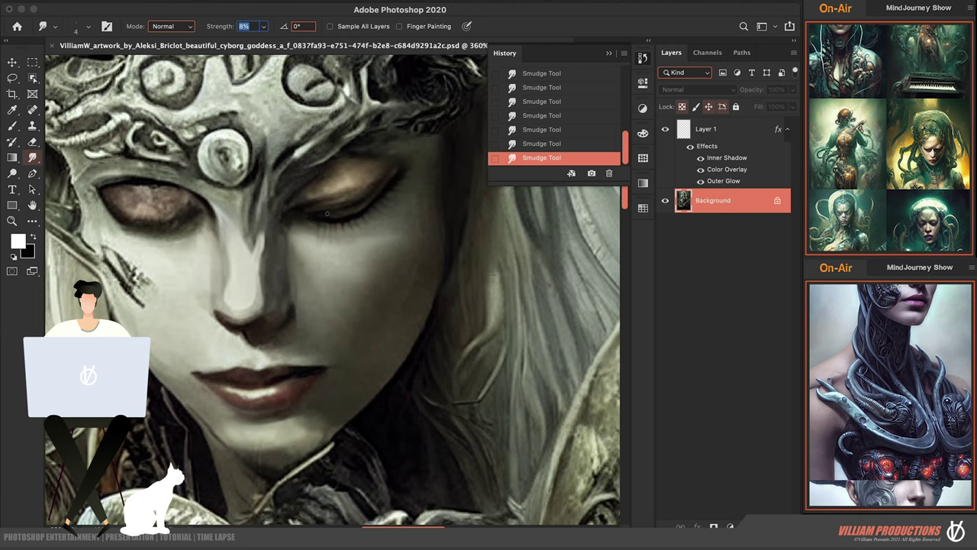
Redo the eyelid smudge at 70% strength, comparing with undo and redo
key(ctrl+z)
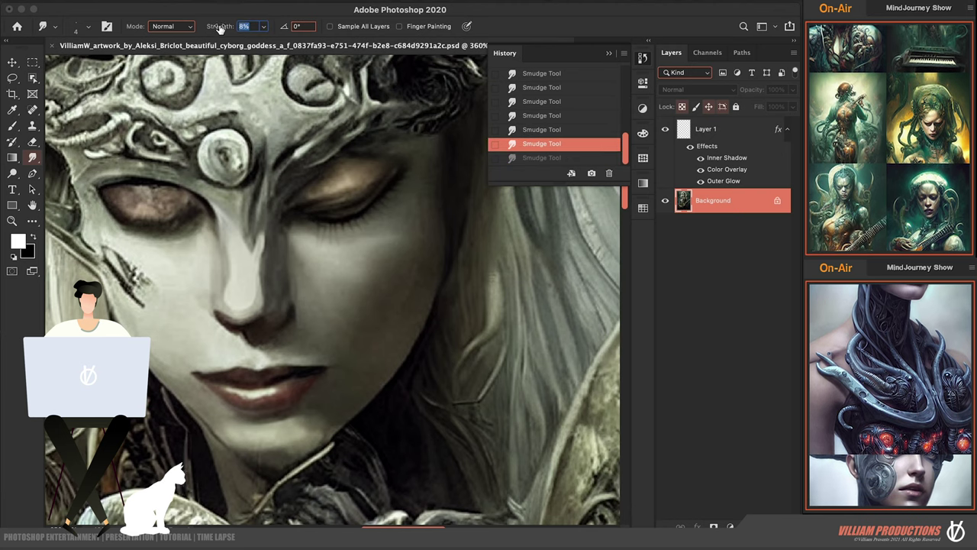
text(70)
drag(311, 234, 330, 222)
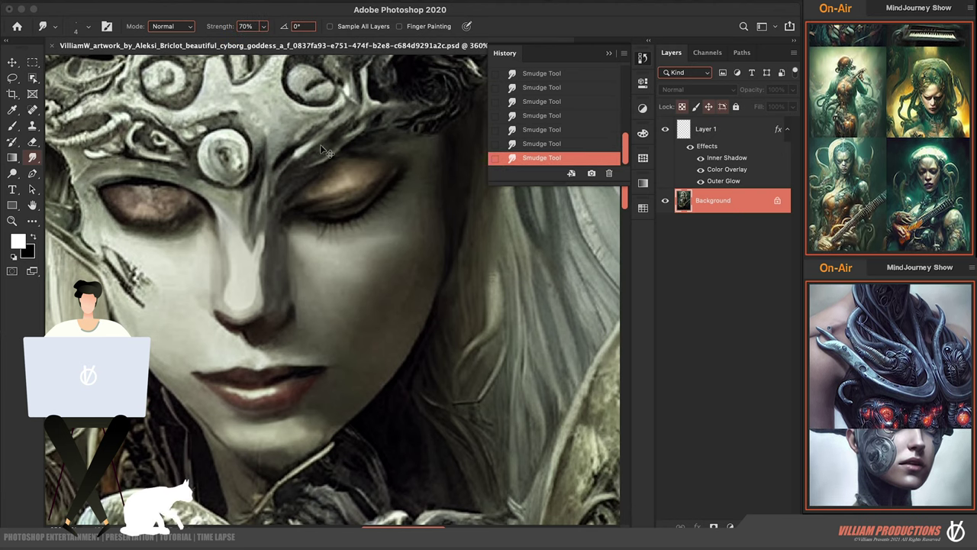
key(ctrl+z)
click(245, 29)
text(50)
drag(312, 230, 325, 223)
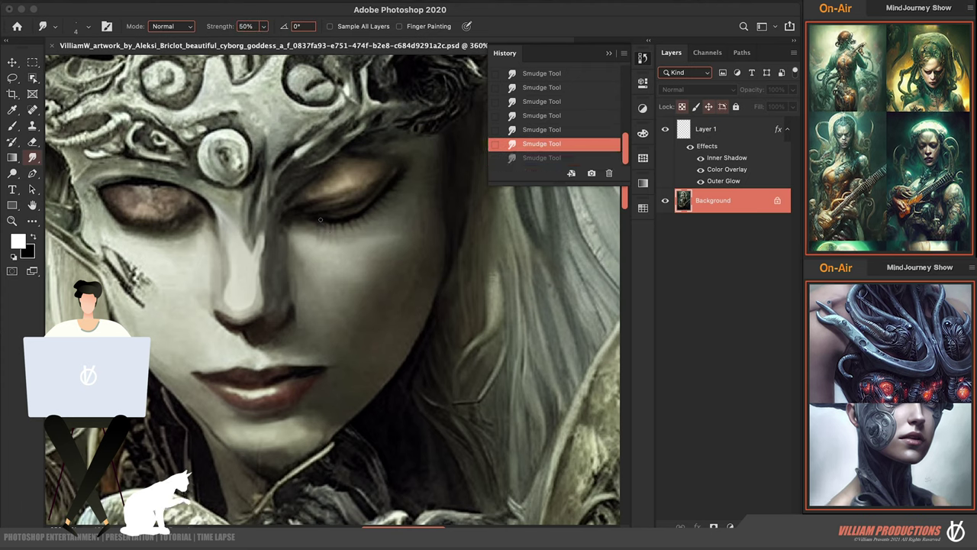
key(ctrl+z)
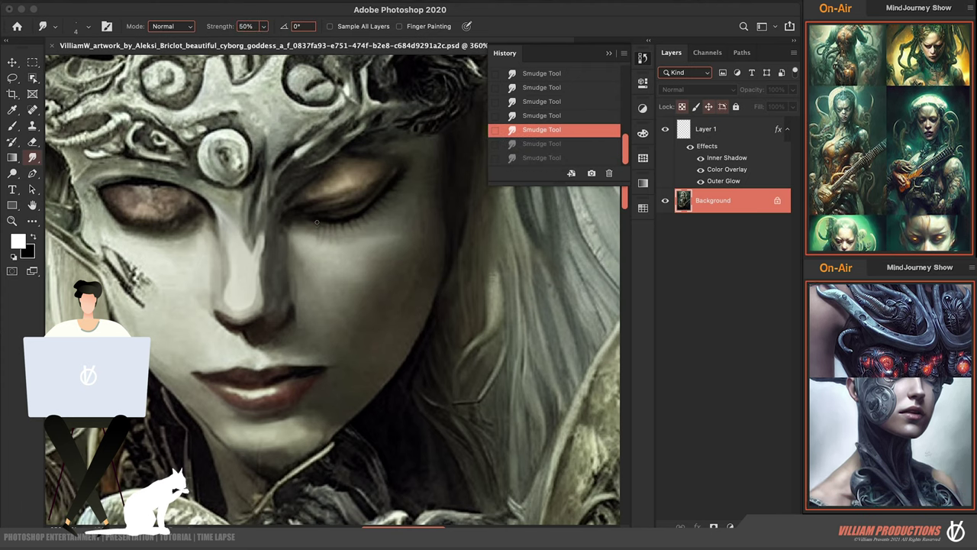
key(ctrl+shift+z)
Pan across the face and fix the invalid smudge strength entry by typing 20
scroll(341, 226, down, 3)
scroll(365, 229, up, 4)
scroll(364, 229, up, 2)
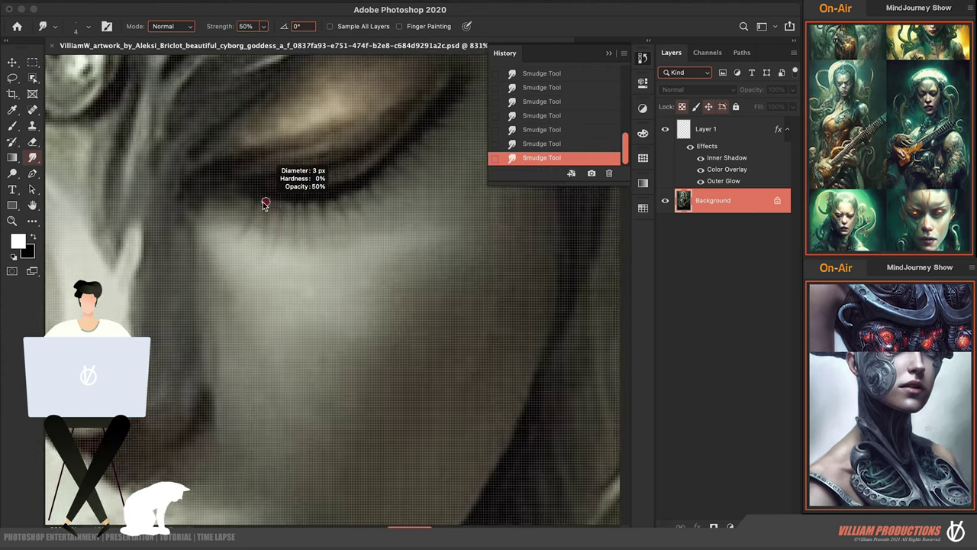
scroll(251, 165, up, 2)
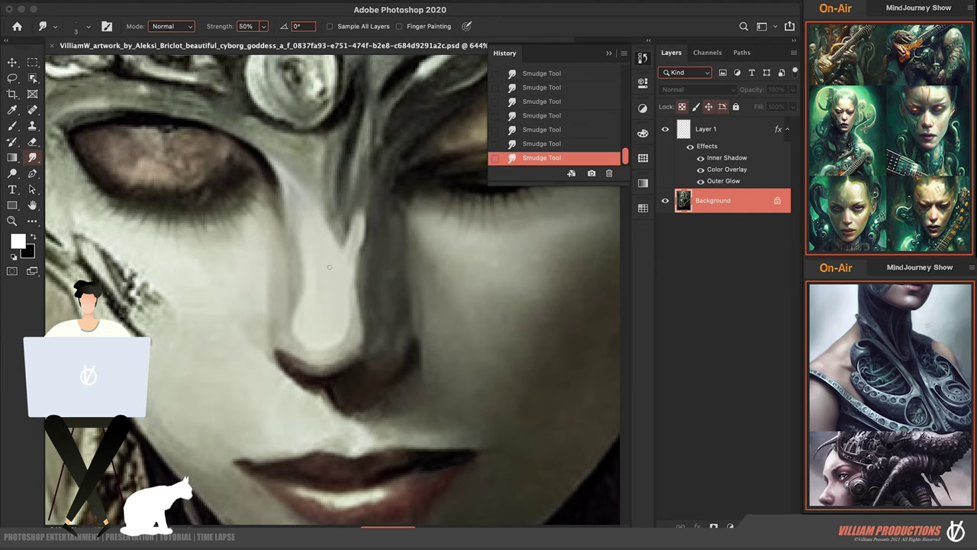
scroll(329, 266, down, 5)
scroll(417, 230, up, 4)
drag(399, 111, 395, 158)
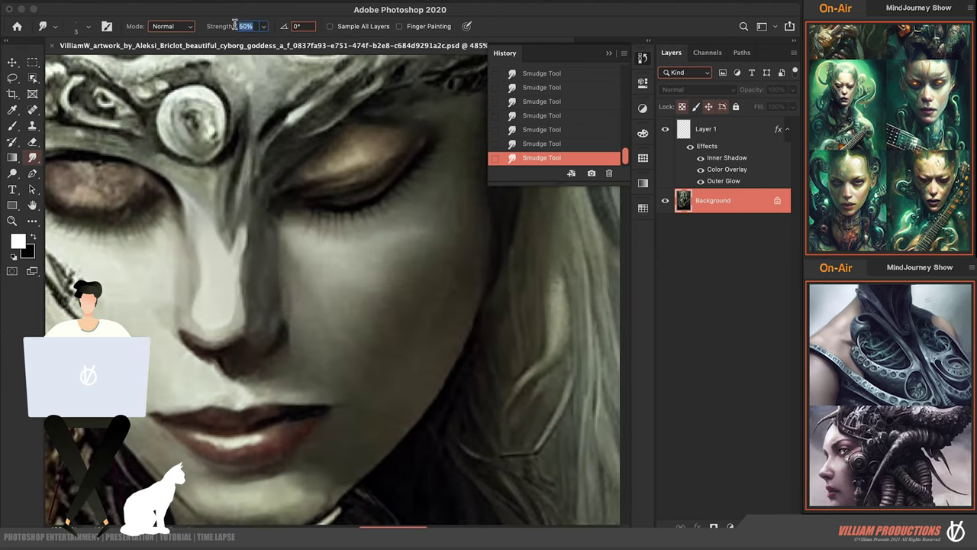
key(Return)
key(Return)
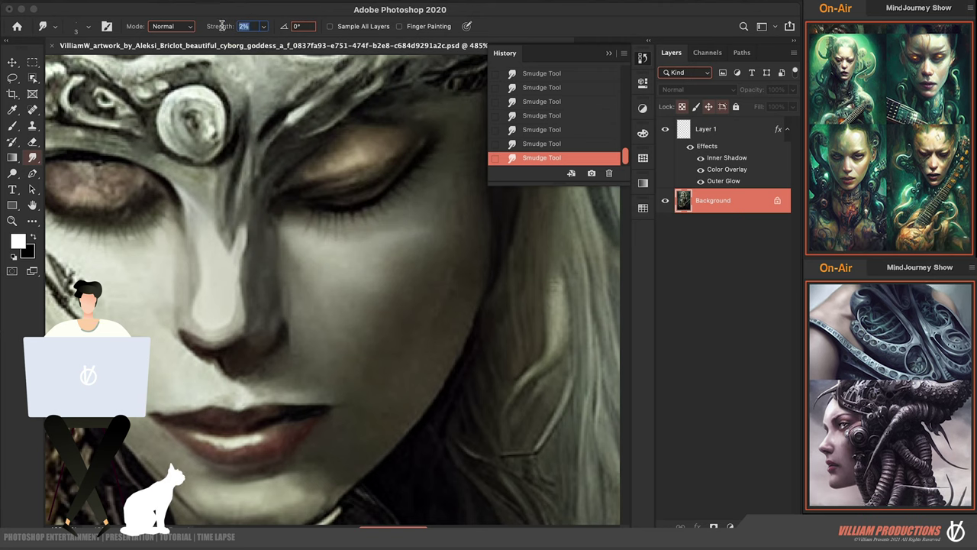
text(20)
key(Return)
Toggle the last smudge stroke with undo and redo to compare the eye area
scroll(254, 274, up, 2)
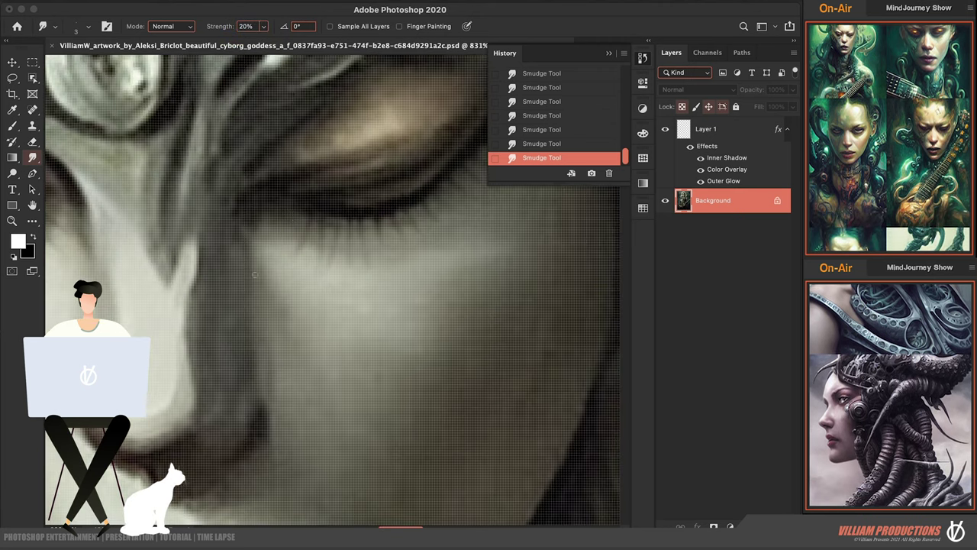
key(ctrl+z)
text(41)
key(ctrl+shift+z)
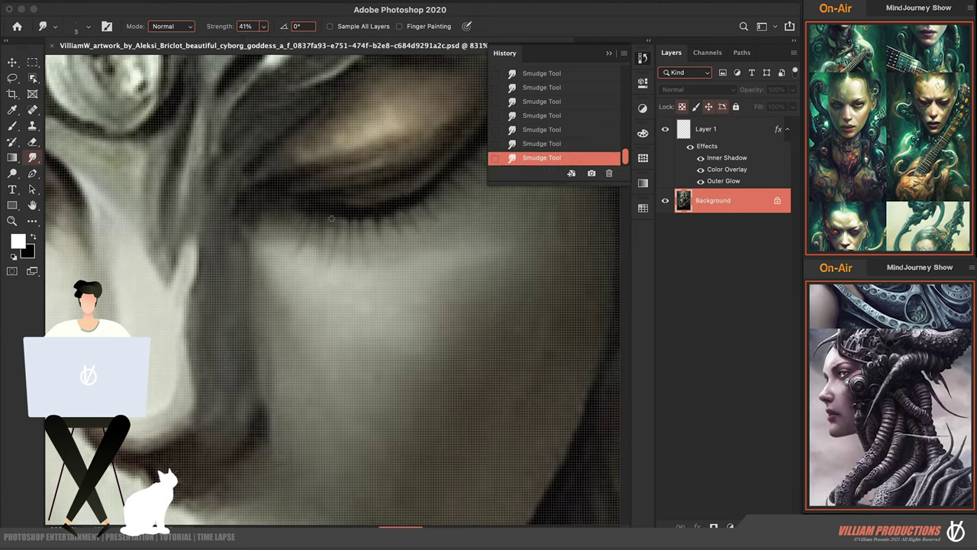
drag(355, 225, 303, 329)
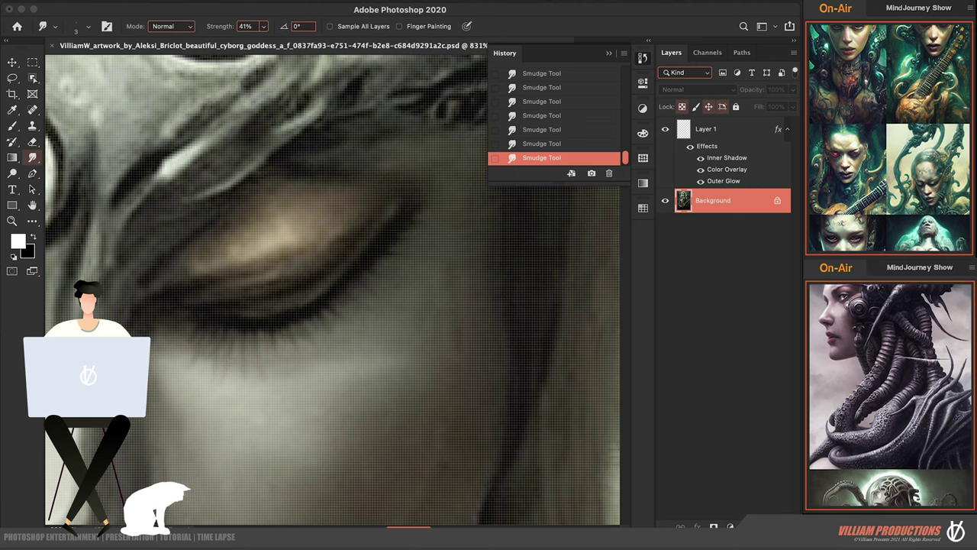
key(ctrl+z)
key(ctrl+shift+z)
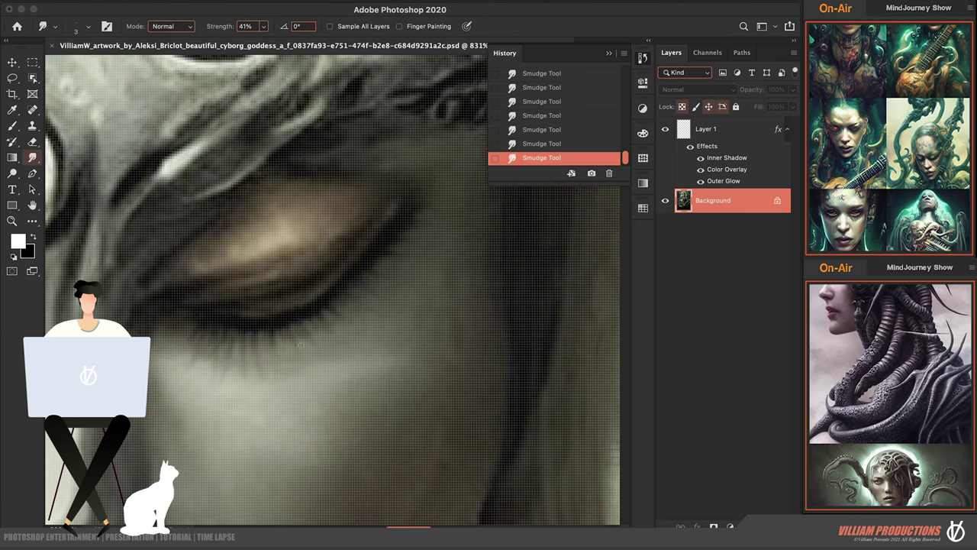
key(ctrl+z)
key(ctrl+shift+z)
Shrink the smudge brush to 2 pixels for the skin under the eye
scroll(267, 336, down, 5)
scroll(267, 336, down, 3)
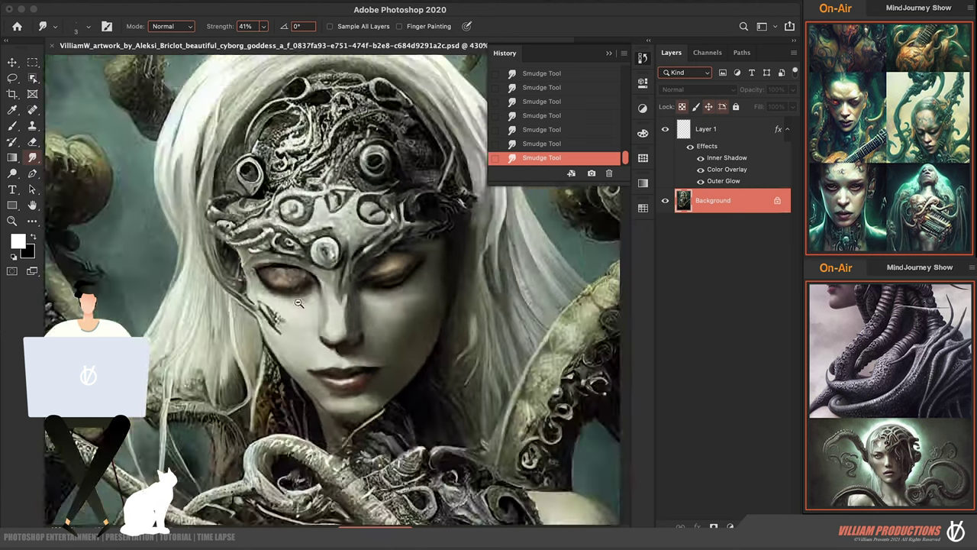
scroll(343, 323, up, 10)
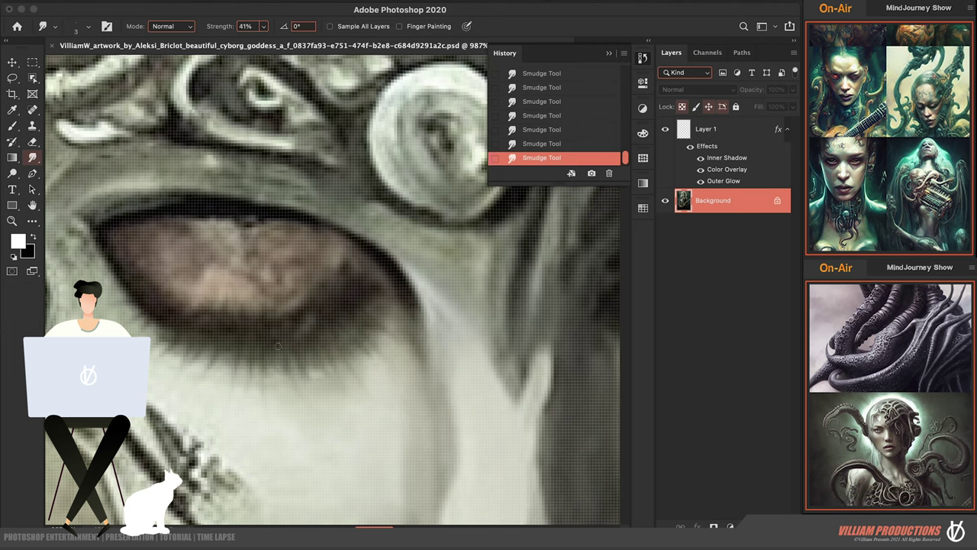
drag(278, 346, 234, 350)
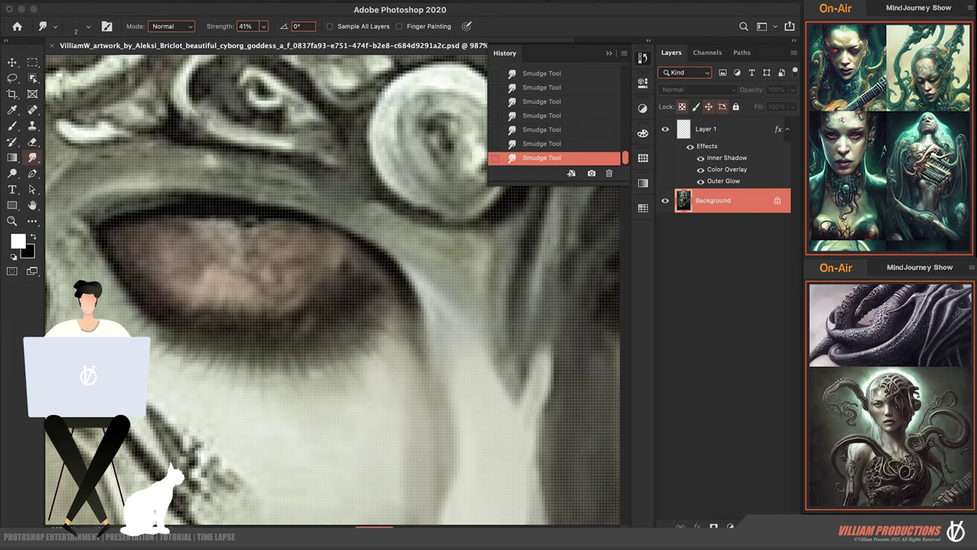
scroll(332, 289, left, 2)
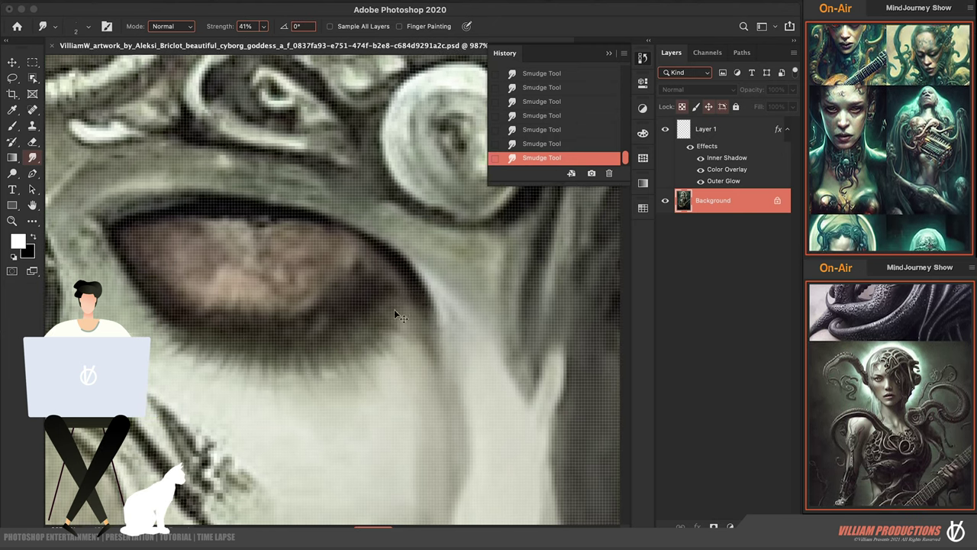
scroll(386, 322, down, 10)
scroll(386, 322, down, 2)
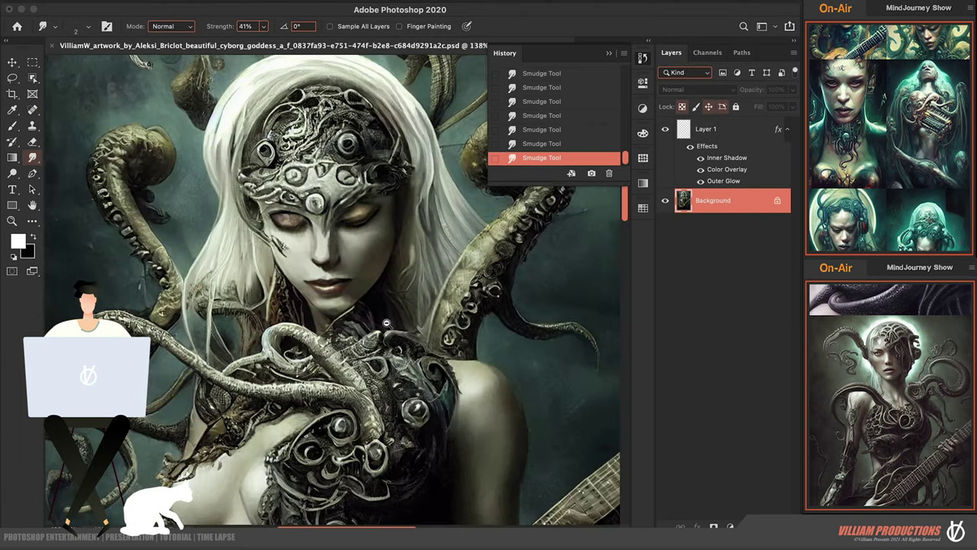
scroll(386, 322, down, 3)
scroll(561, 114, up, 2)
Compare the original and latest smudged states in History, then select Layer 1
click(562, 76)
scroll(569, 115, down, 2)
click(574, 158)
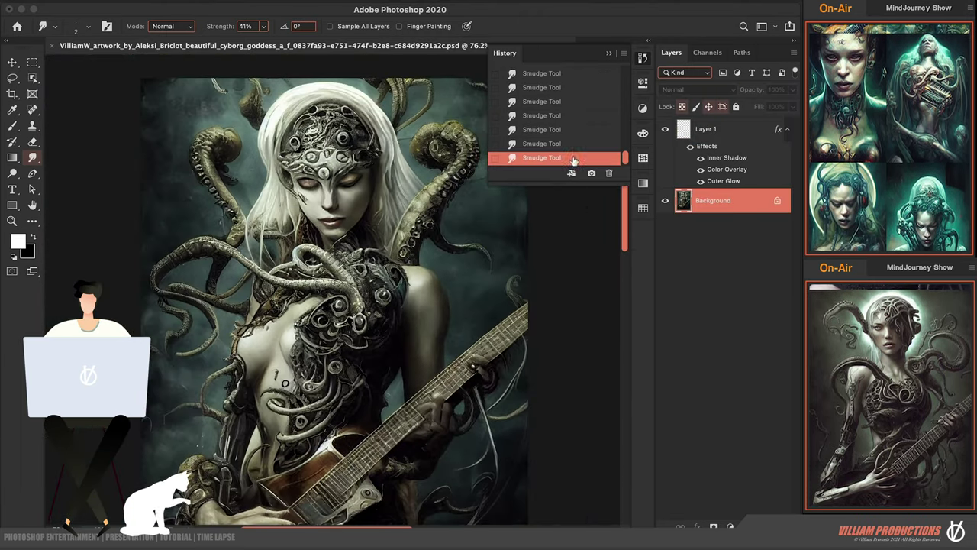
scroll(336, 153, up, 3)
scroll(336, 153, up, 2)
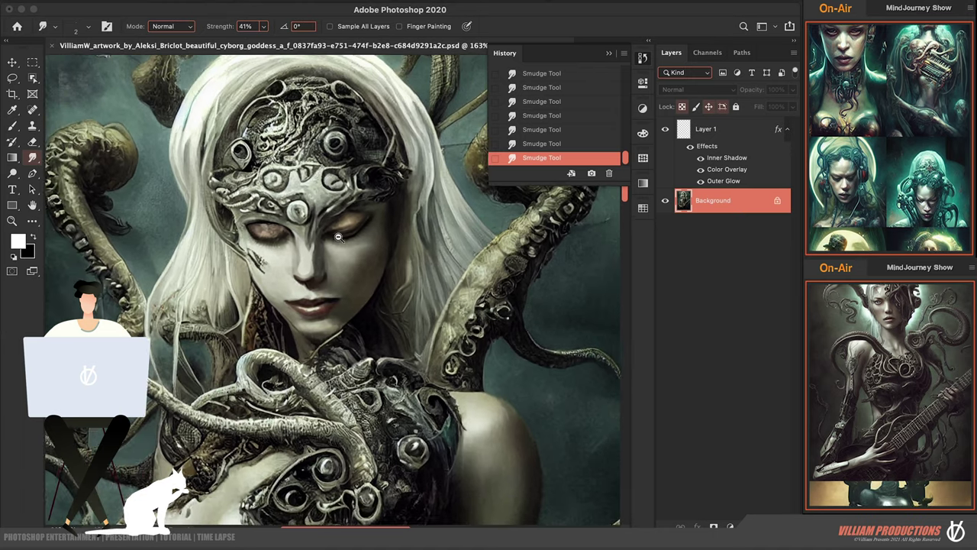
key(alt+bracketright)
Brush over the forehead gem on Layer 1, undoing a stray stroke
key(b)
click(328, 213)
key(ctrl+z)
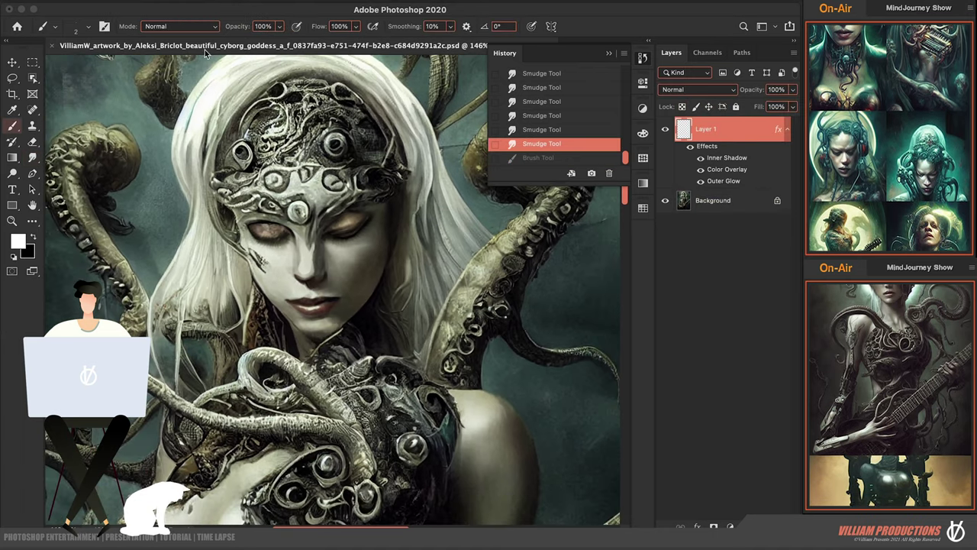
click(299, 211)
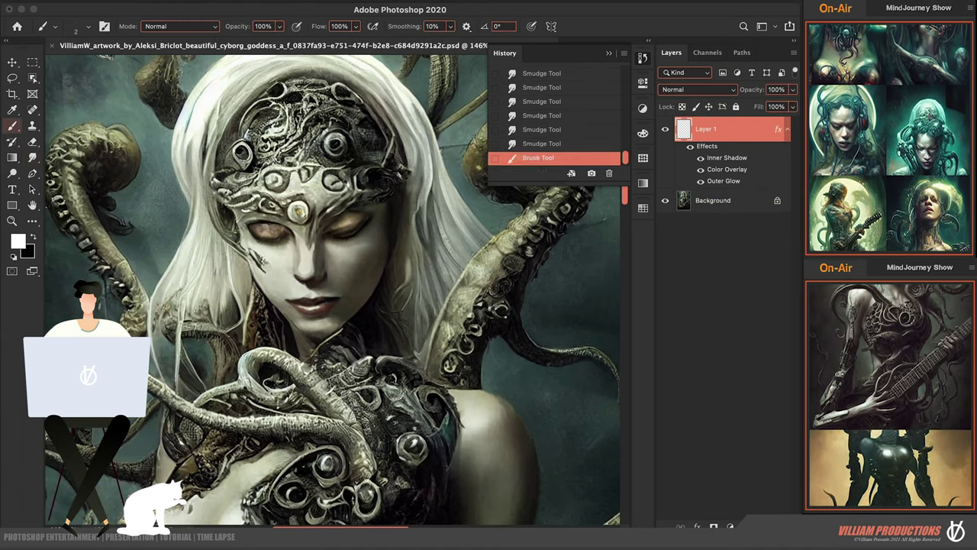
scroll(374, 225, up, 2)
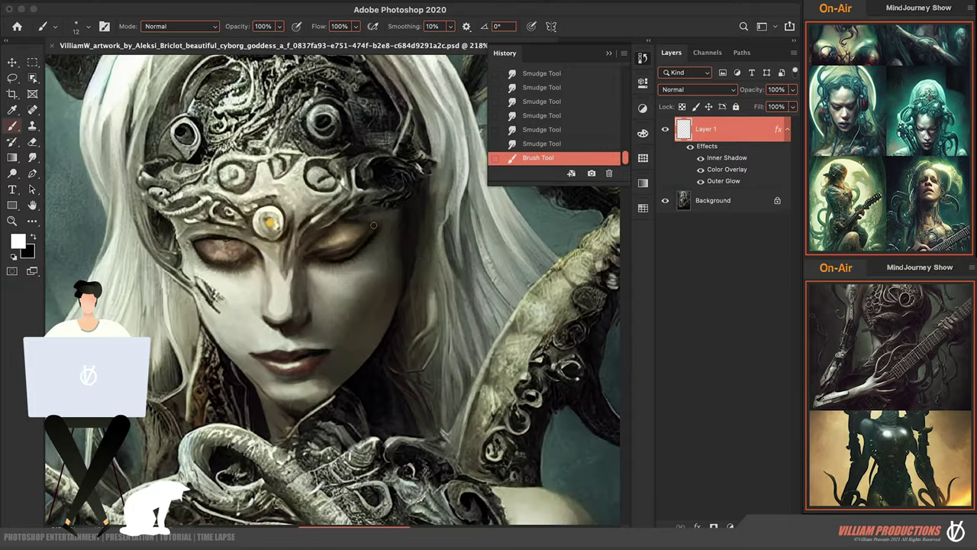
Set Layer 1's Inner Shadow colour to white
double_click(705, 150)
click(114, 175)
click(369, 162)
click(434, 174)
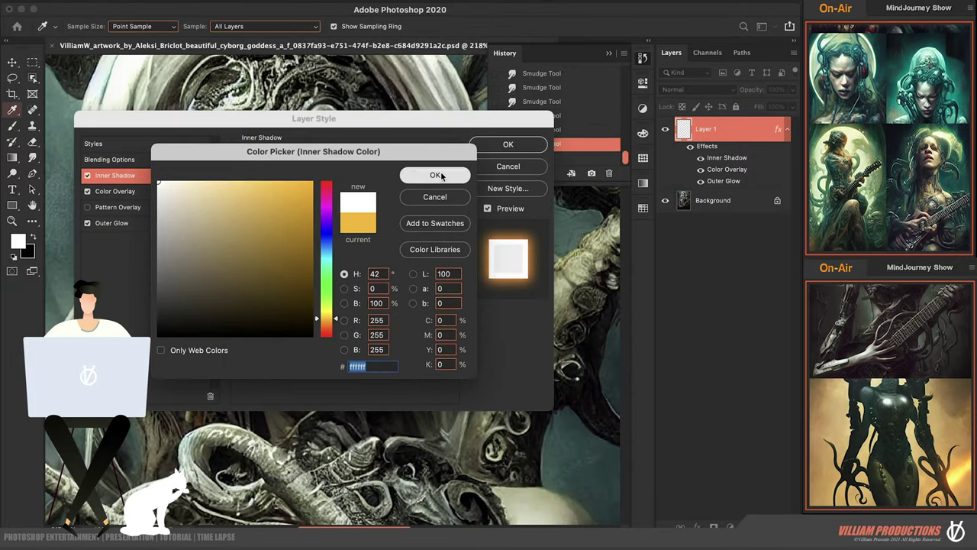
click(508, 144)
click(279, 225)
key(ctrl+z)
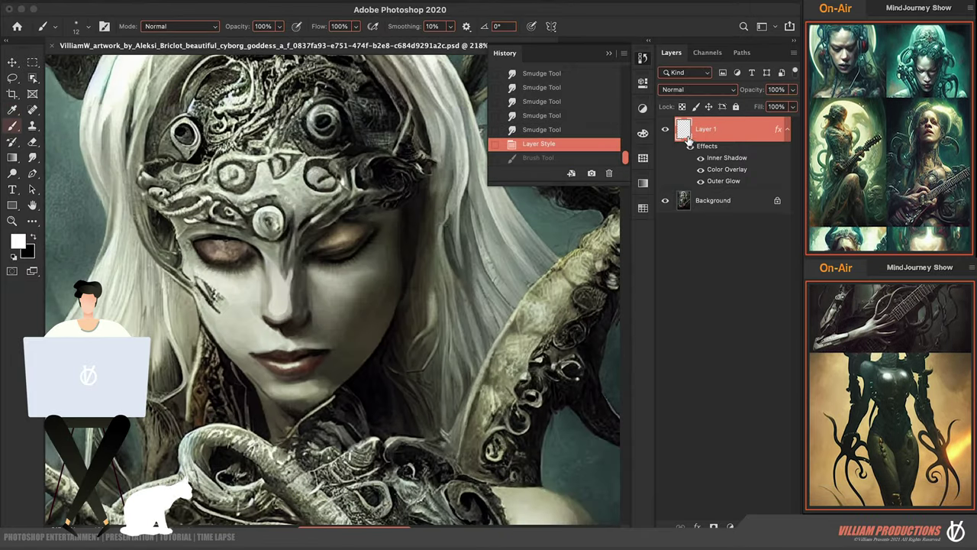
Change Layer 1's Outer Glow colour to light orange ffb16b
double_click(705, 146)
click(114, 191)
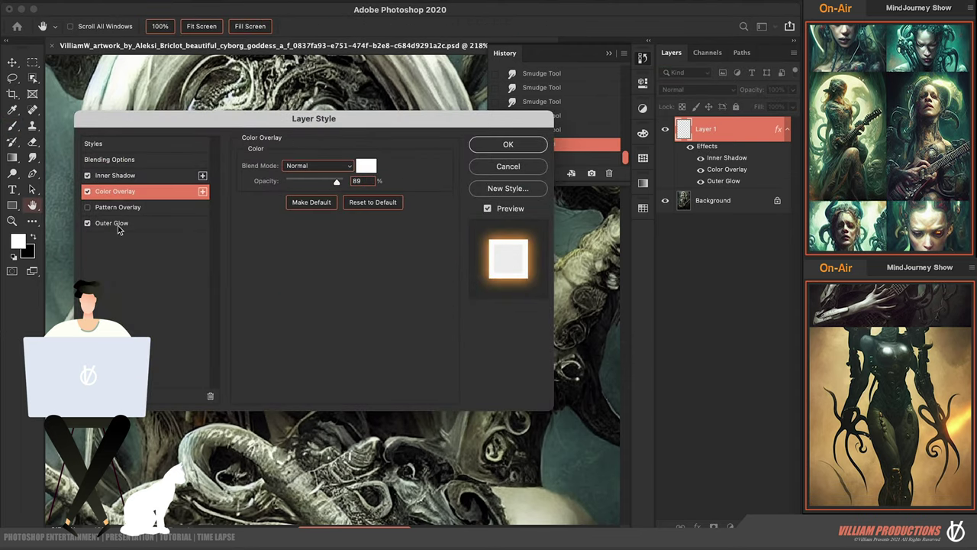
click(112, 223)
click(284, 220)
drag(276, 183, 247, 181)
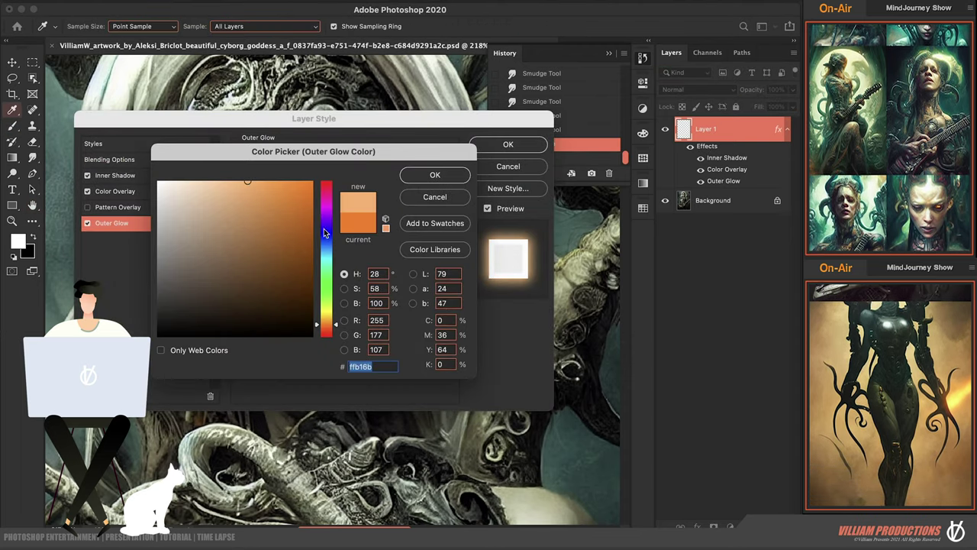
key(Return)
key(Return)
key(b)
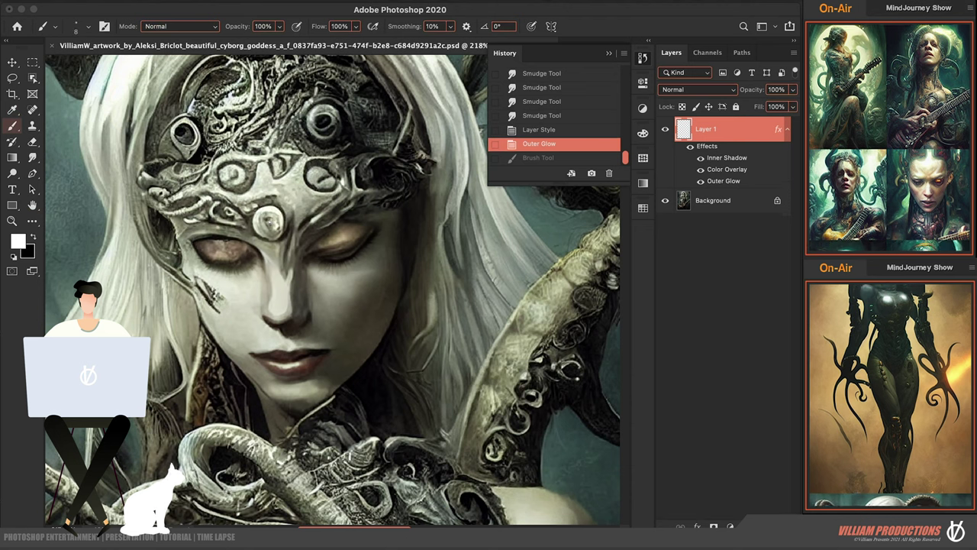
Tighten Layer 1's Outer Glow to size 81 px, spread 11% and range 21%
scroll(269, 223, up, 5)
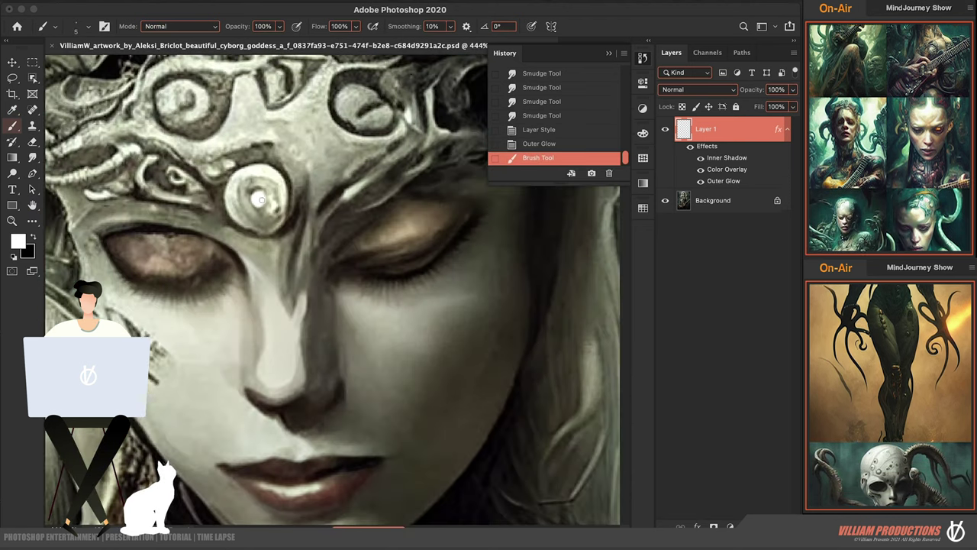
scroll(260, 200, down, 5)
scroll(260, 200, up, 3)
double_click(707, 146)
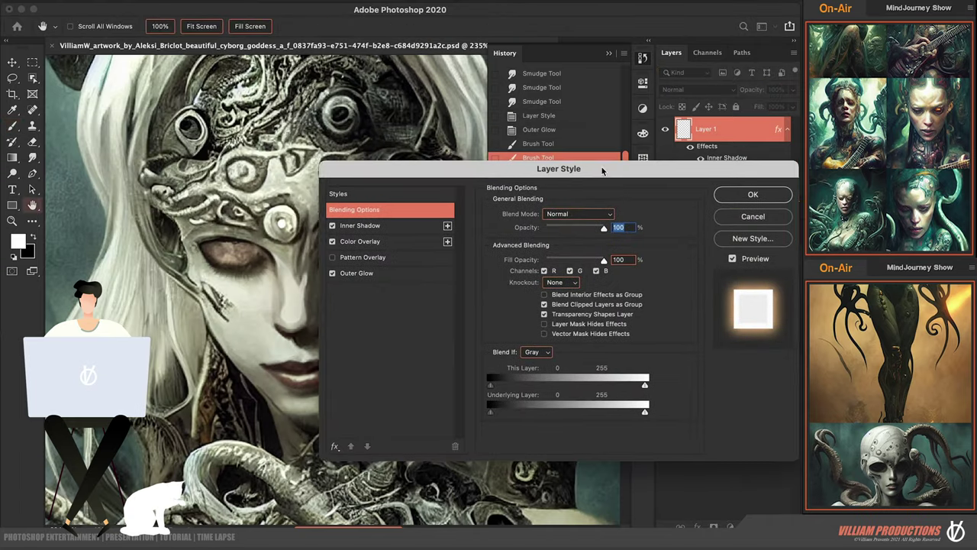
click(373, 272)
click(519, 256)
key(Return)
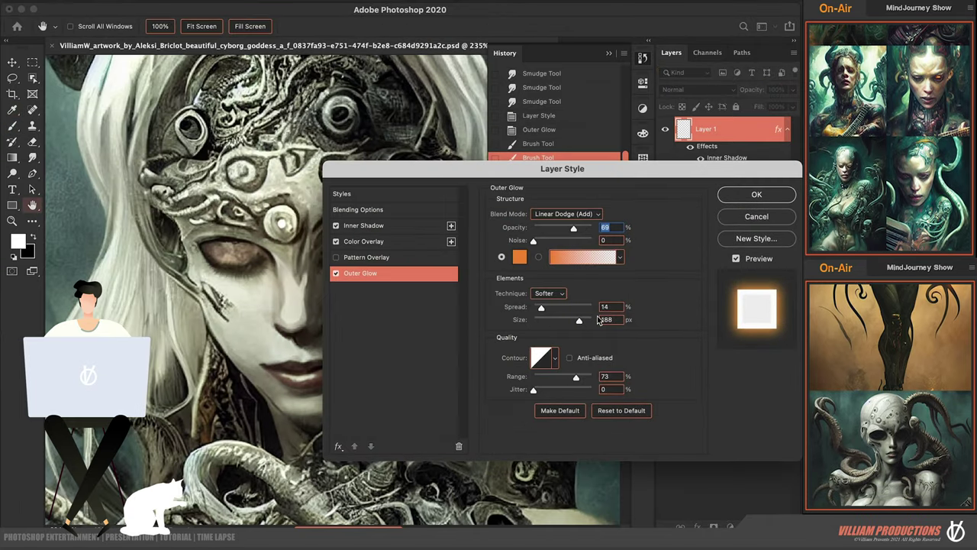
drag(542, 307, 546, 307)
drag(576, 377, 557, 377)
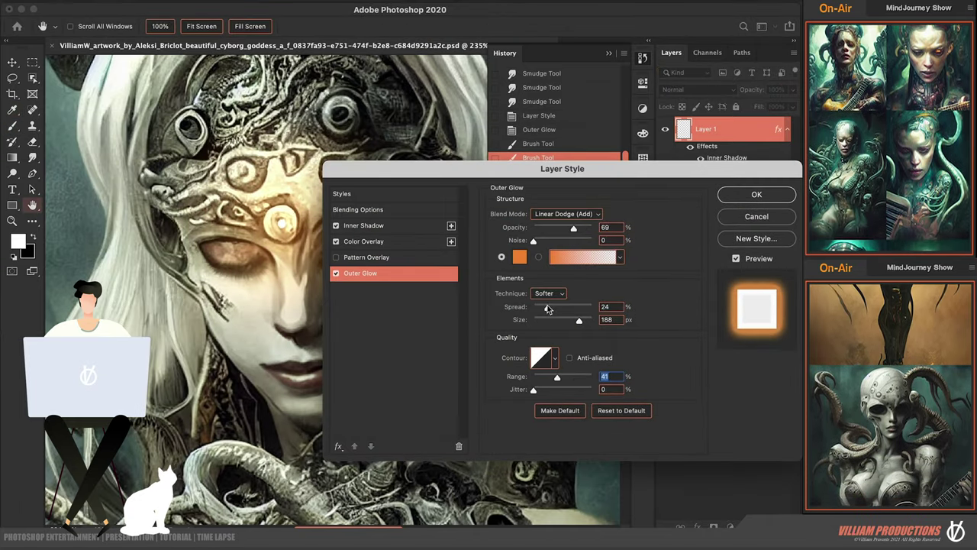
mouse_move(547, 307)
mouse_down()
mouse_move(556, 320)
mouse_move(543, 307)
mouse_up()
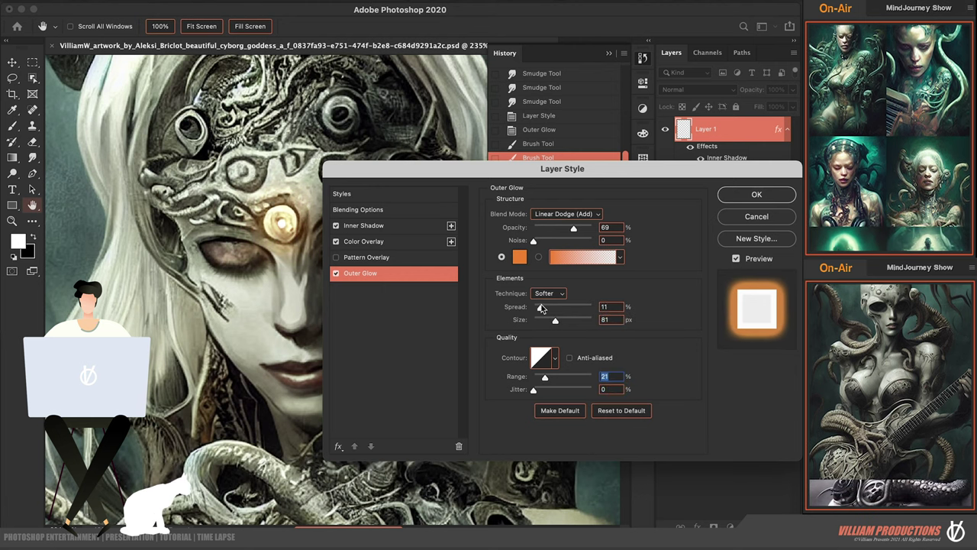
click(757, 196)
text(1)
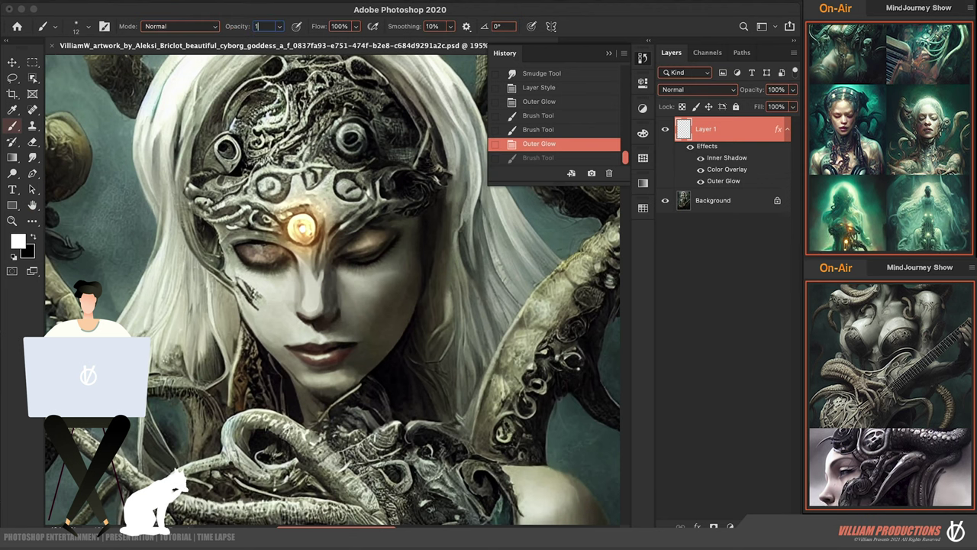
Test faint glow strokes on the forehead and eye, undoing and redoing to compare
drag(348, 138, 356, 138)
key(ctrl+z)
drag(327, 256, 333, 256)
key(ctrl+z)
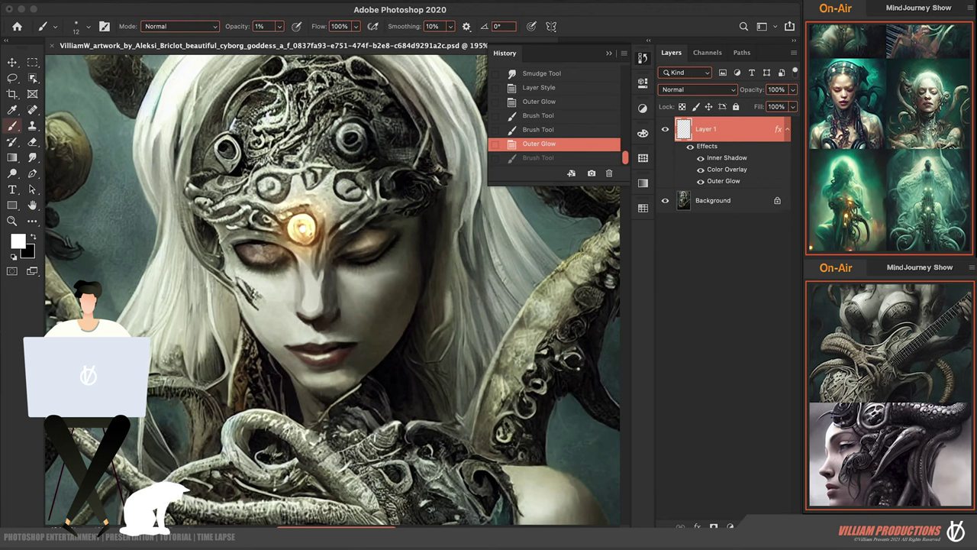
key(ctrl+shift+z)
key(ctrl+z)
key(ctrl+shift+z)
key(ctrl+0)
click(379, 204)
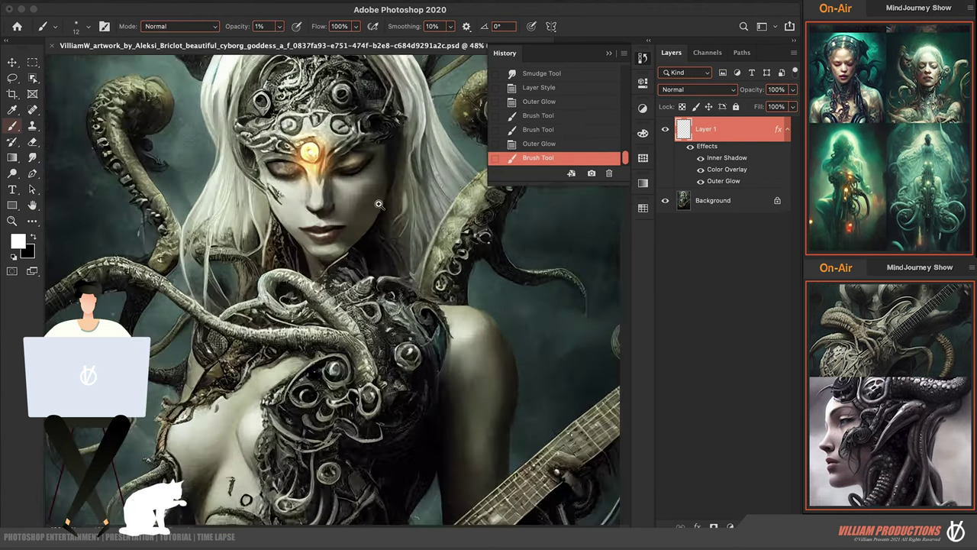
key(ctrl+0)
Paint glowing strokes along the guitar neck and reset brush opacity to 100%
drag(328, 412, 397, 413)
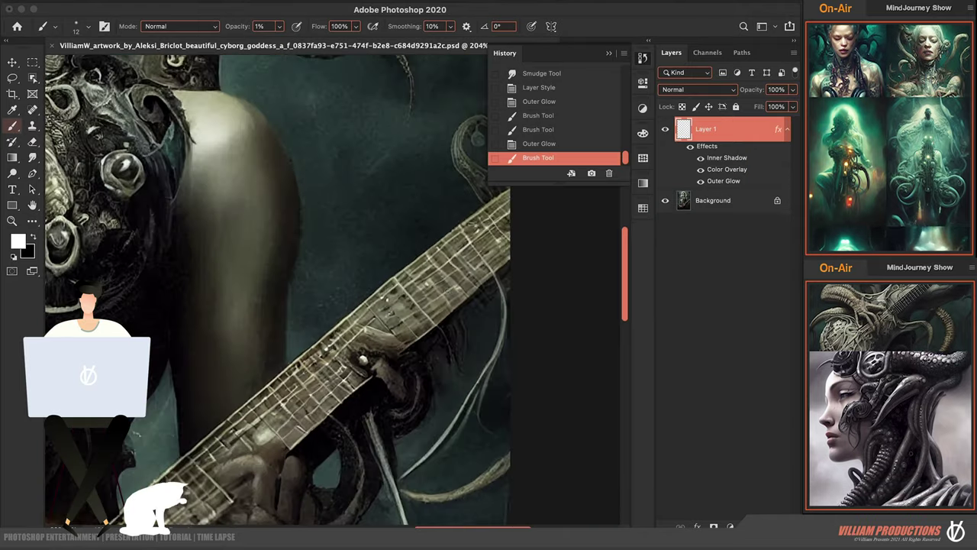
drag(405, 305, 451, 252)
drag(306, 397, 371, 332)
drag(336, 366, 448, 274)
key(ctrl+z)
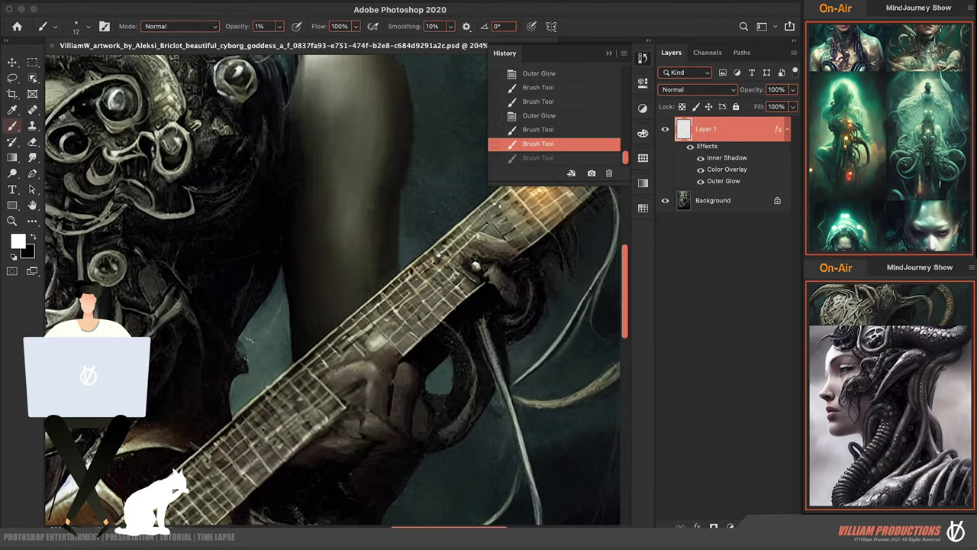
key(0)
drag(434, 197, 260, 262)
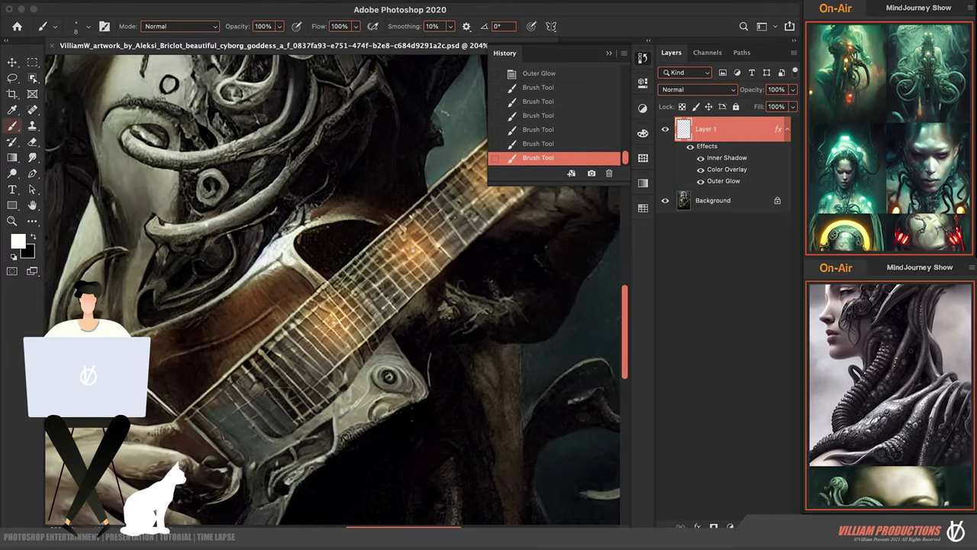
key(ctrl+0)
key(ctrl+z)
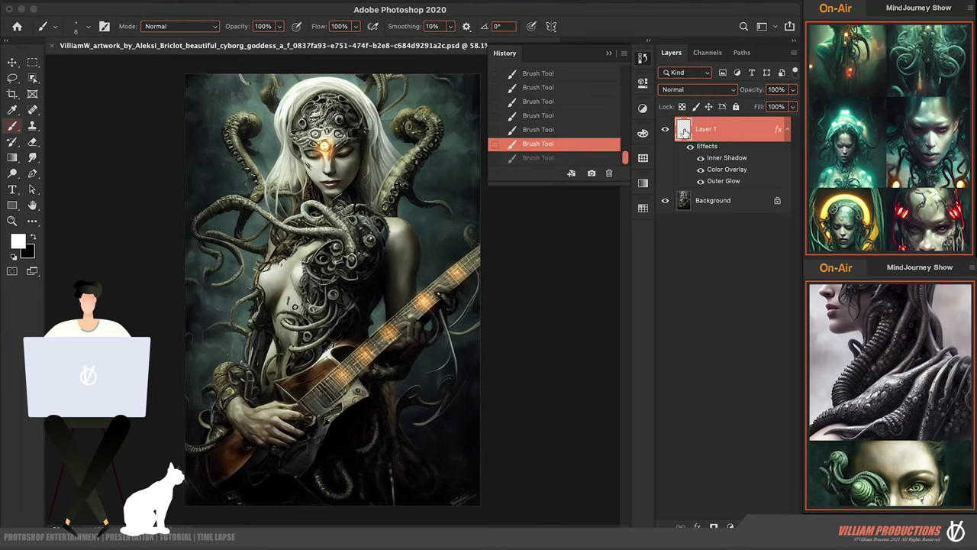
Change Layer 1's Outer Glow colour to pale icy cyan 96f1ff
double_click(704, 148)
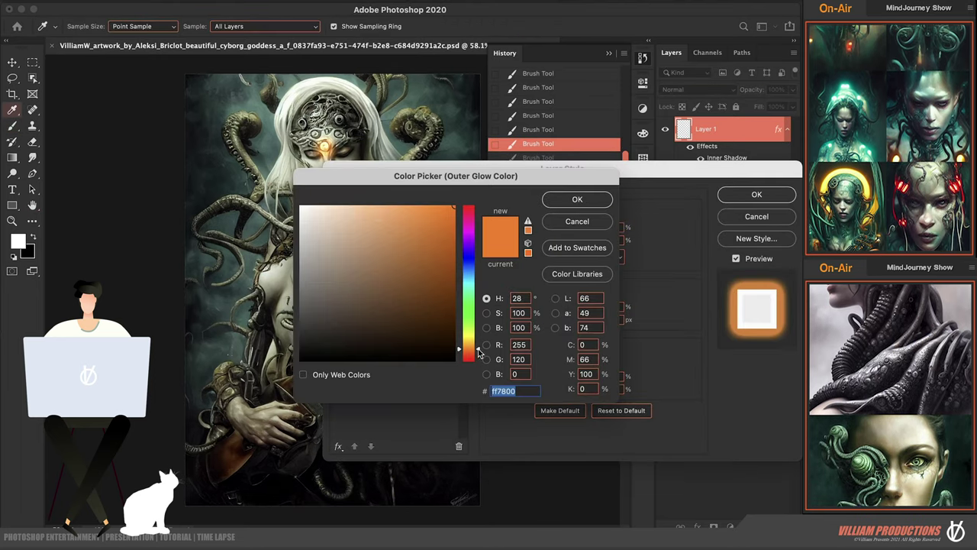
drag(479, 351, 481, 273)
click(364, 206)
click(577, 199)
click(757, 194)
super+click(376, 283)
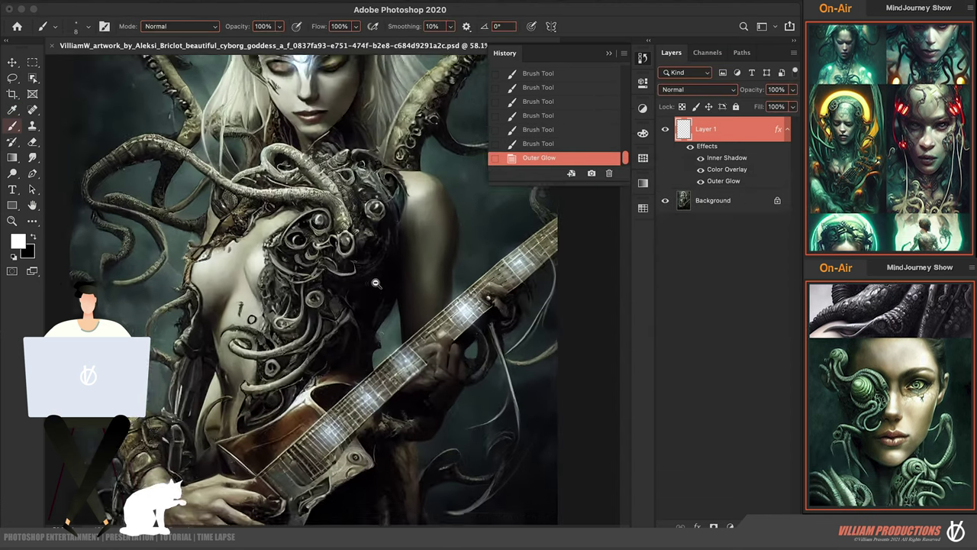
Paint three glowing dots on the chest armour and clear the glow inside the lasso selection
click(294, 175)
click(388, 156)
click(283, 306)
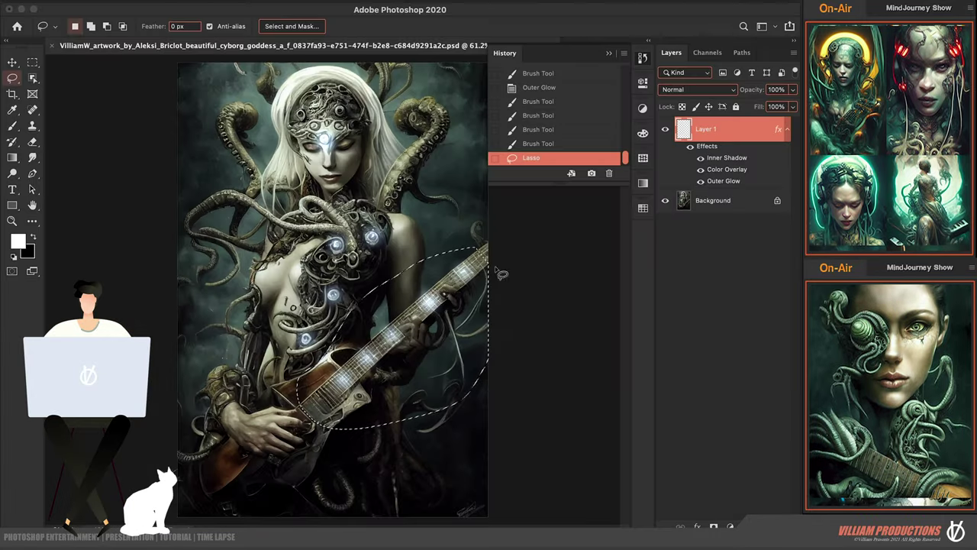
key(Delete)
Paint one more chest glow dot, then marquee-select and delete three stray chest dots
key(super+d)
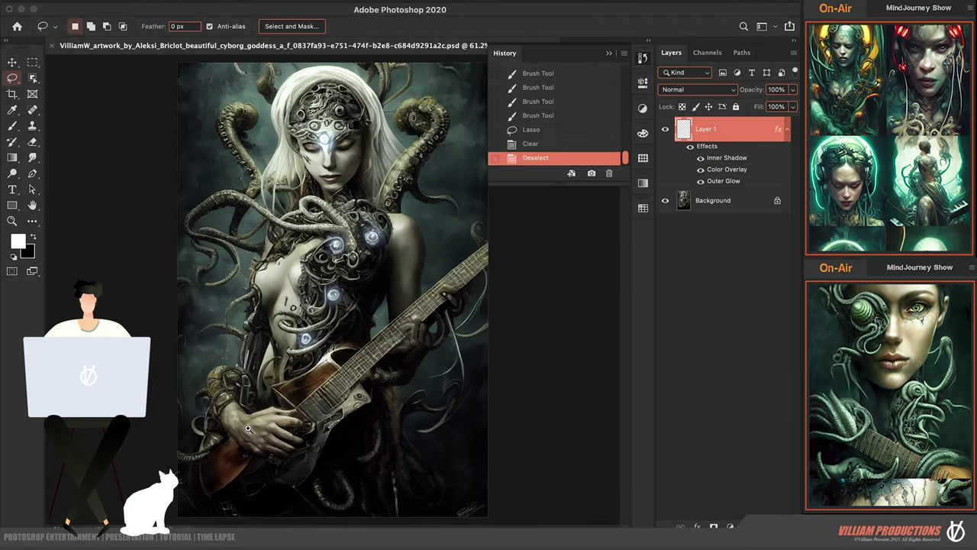
scroll(248, 429, up, 5)
key(b)
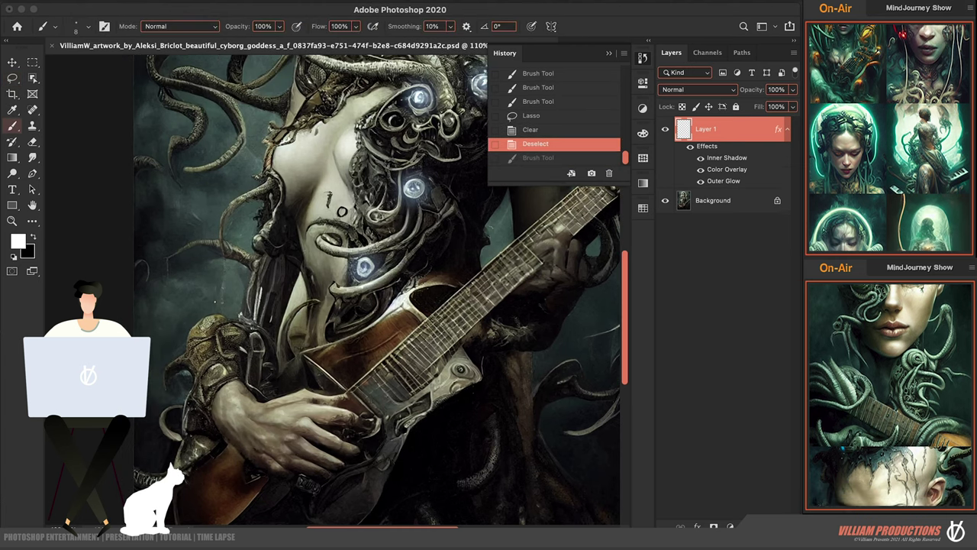
click(458, 369)
scroll(344, 397, down, 3)
click(32, 62)
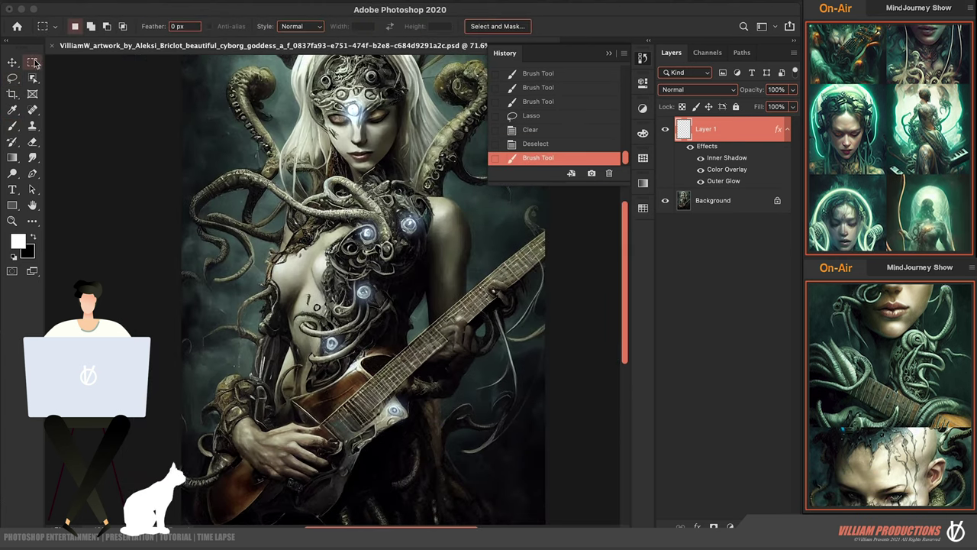
drag(349, 278, 378, 305)
key(Delete)
drag(348, 219, 391, 241)
drag(318, 323, 353, 358)
key(Delete)
key(super+d)
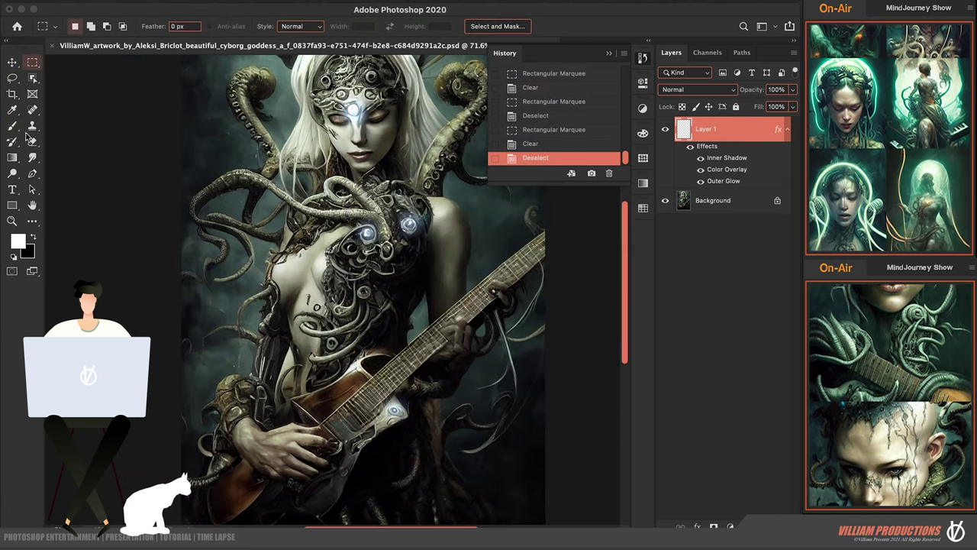
Marquee-delete another stray glowing dot, then zoom in on the forehead gem
click(13, 126)
scroll(356, 290, up, 4)
scroll(336, 291, up, 1)
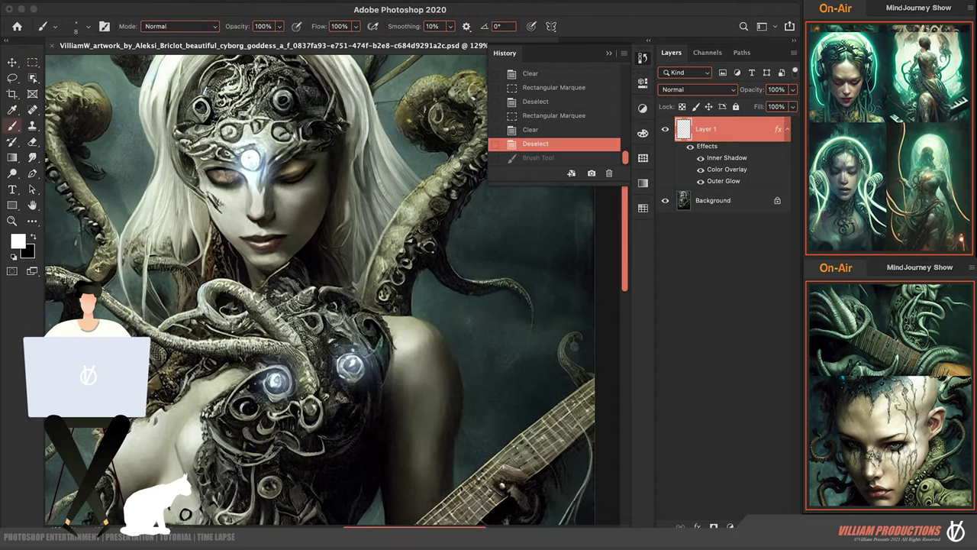
scroll(330, 313, up, 2)
scroll(329, 313, left, 2)
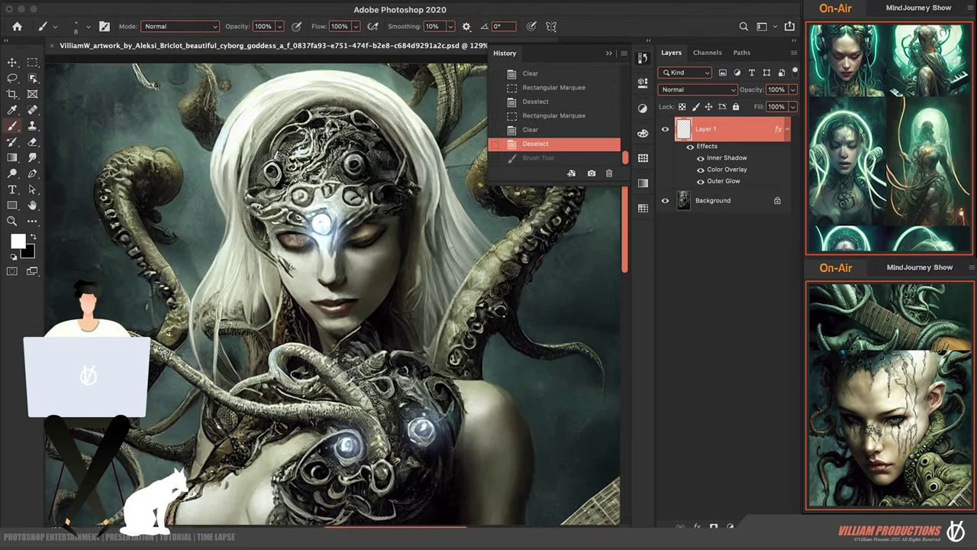
scroll(353, 163, down, 5)
scroll(406, 384, up, 4)
key(m)
drag(206, 431, 336, 382)
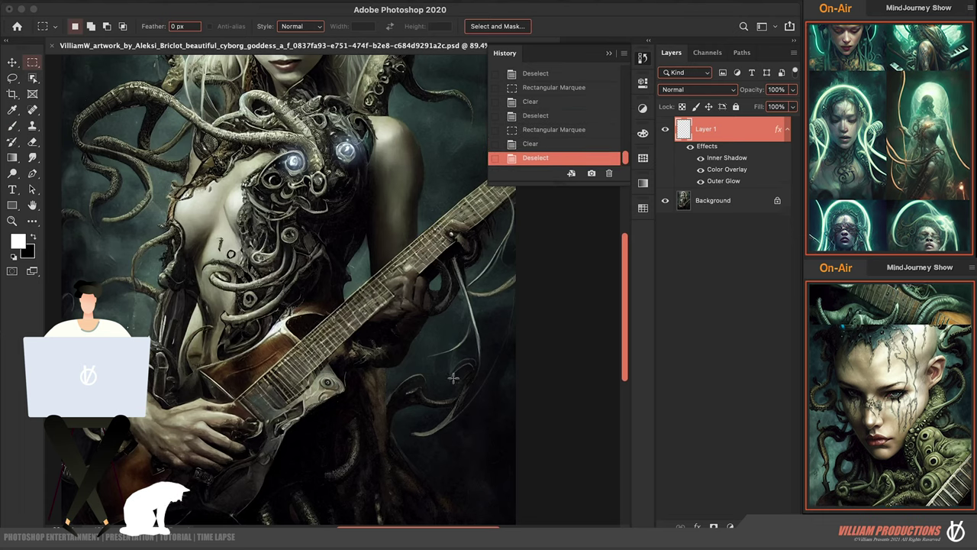
key(Delete)
key(ctrl+d)
scroll(297, 317, down, 2)
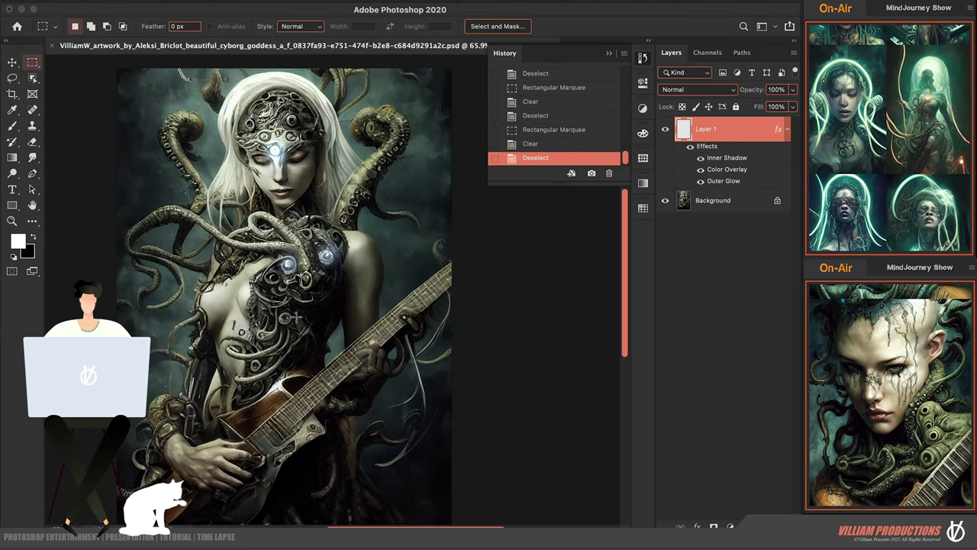
scroll(296, 317, up, 1)
scroll(348, 242, up, 3)
scroll(348, 242, down, 3)
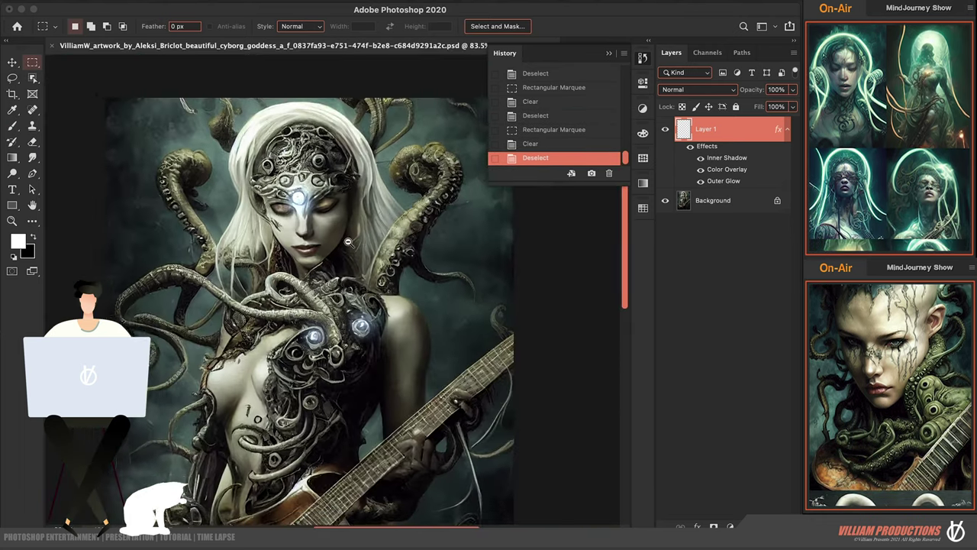
scroll(348, 241, up, 2)
key(b)
scroll(367, 126, up, 2)
scroll(367, 126, up, 2)
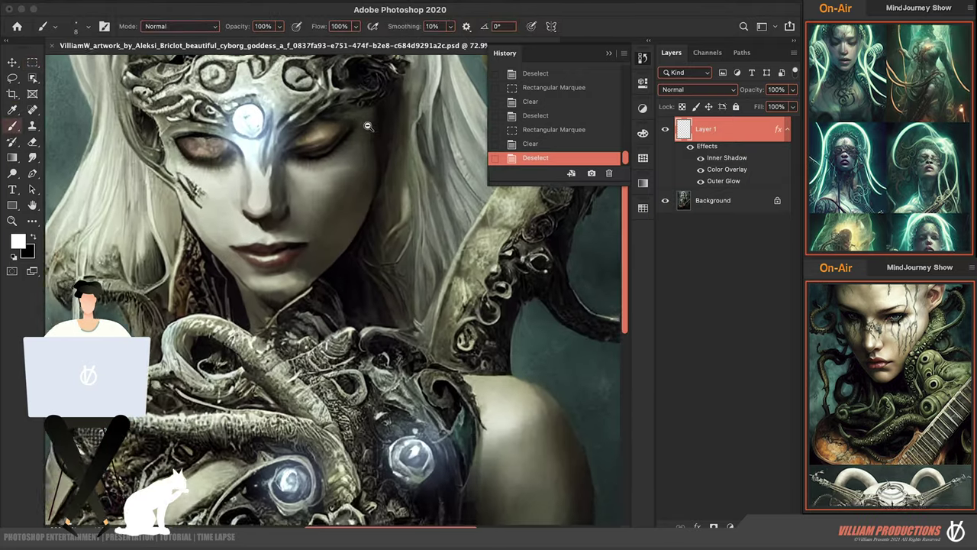
scroll(367, 126, up, 3)
drag(252, 232, 251, 253)
Add a colorized Hue/Saturation layer with Hue 172, Saturation 27 and Lightness +9
click(730, 527)
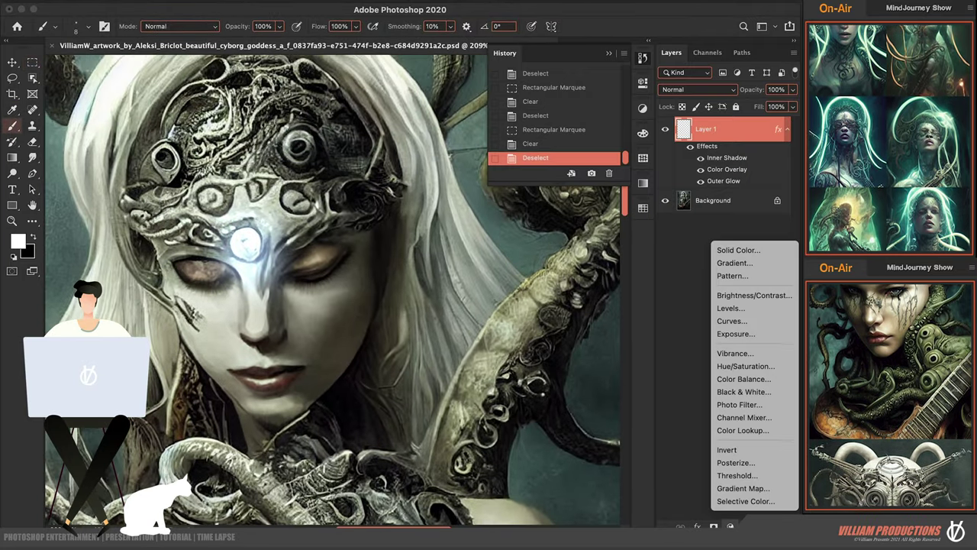
click(752, 366)
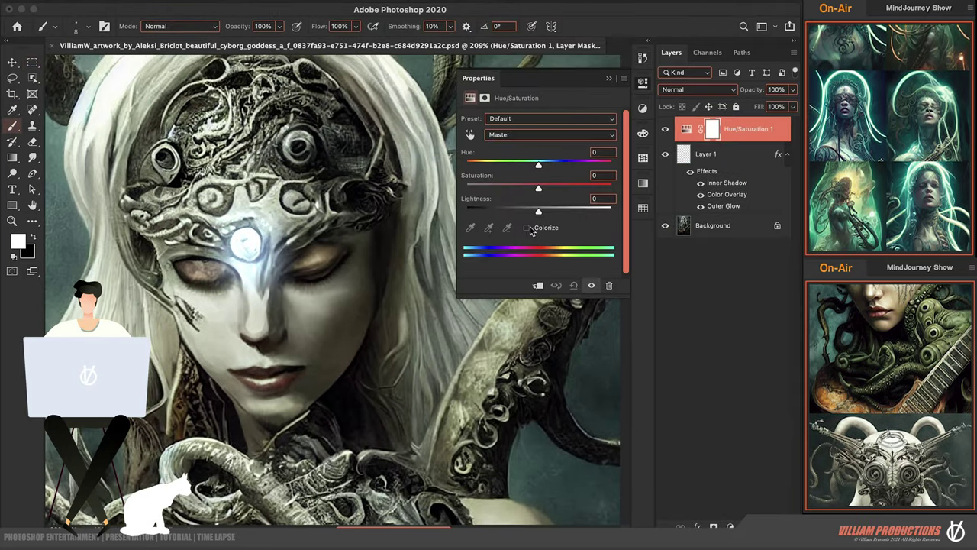
click(527, 228)
drag(527, 165, 536, 165)
drag(539, 210, 544, 211)
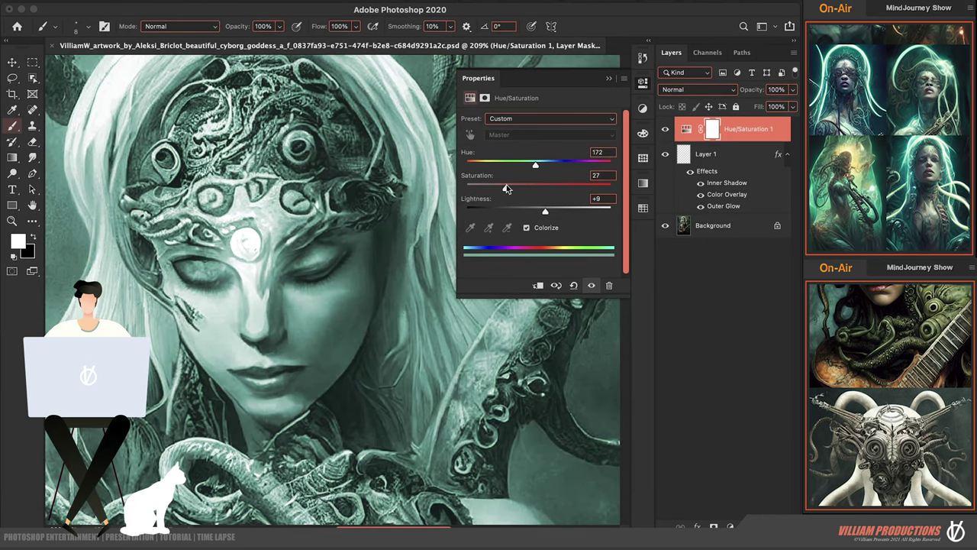
drag(507, 186, 509, 186)
drag(544, 211, 554, 210)
Invert the Hue/Saturation 1 mask to black and shrink the brush to 27 px
click(643, 83)
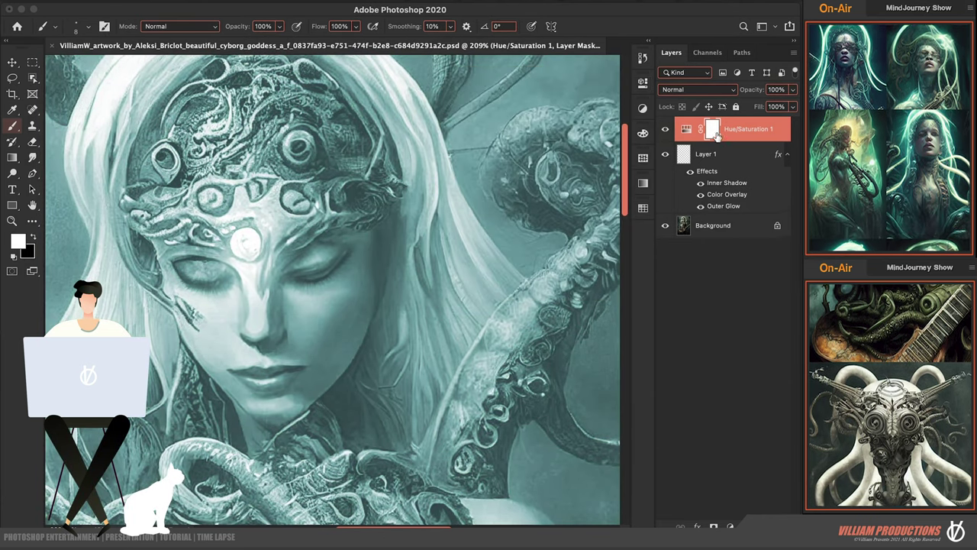
key(ctrl+i)
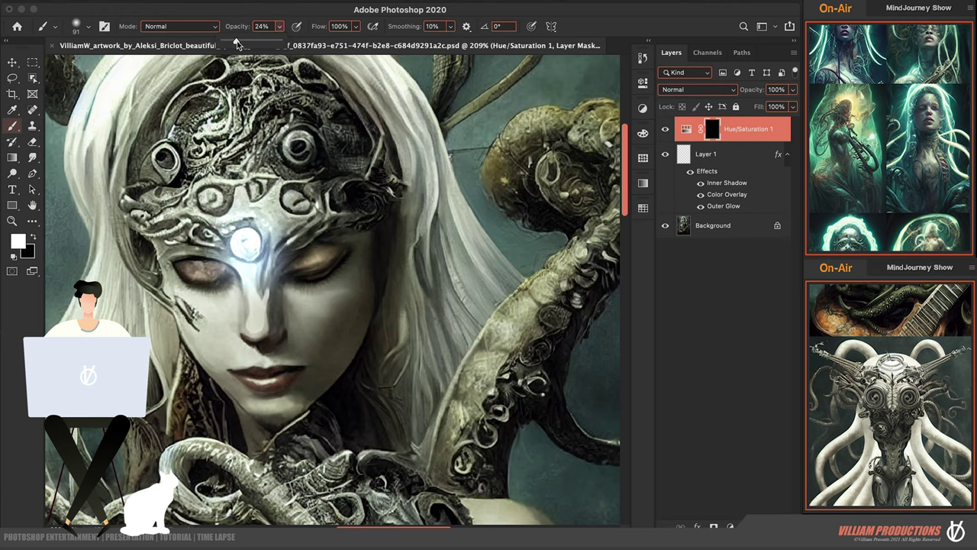
drag(301, 294, 291, 279)
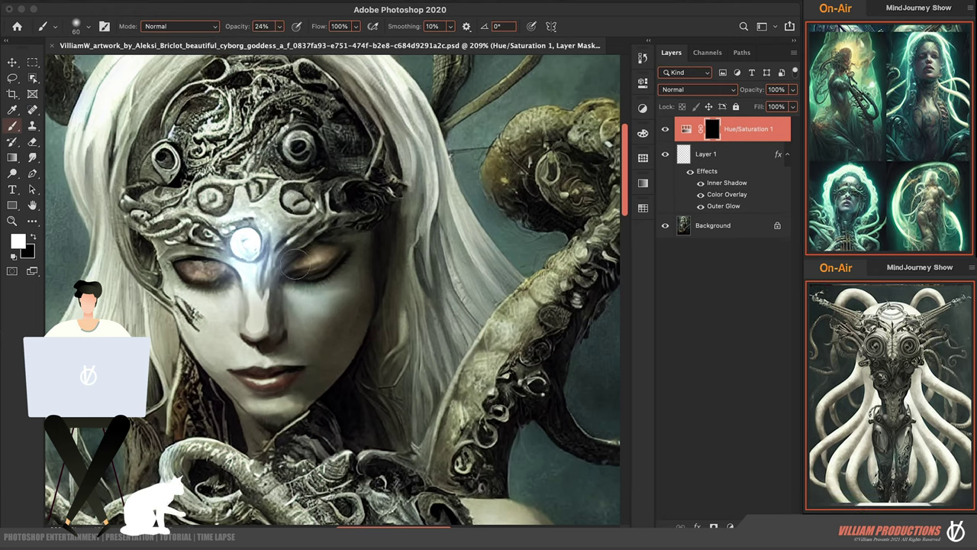
drag(296, 265, 353, 284)
scroll(339, 291, down, 1)
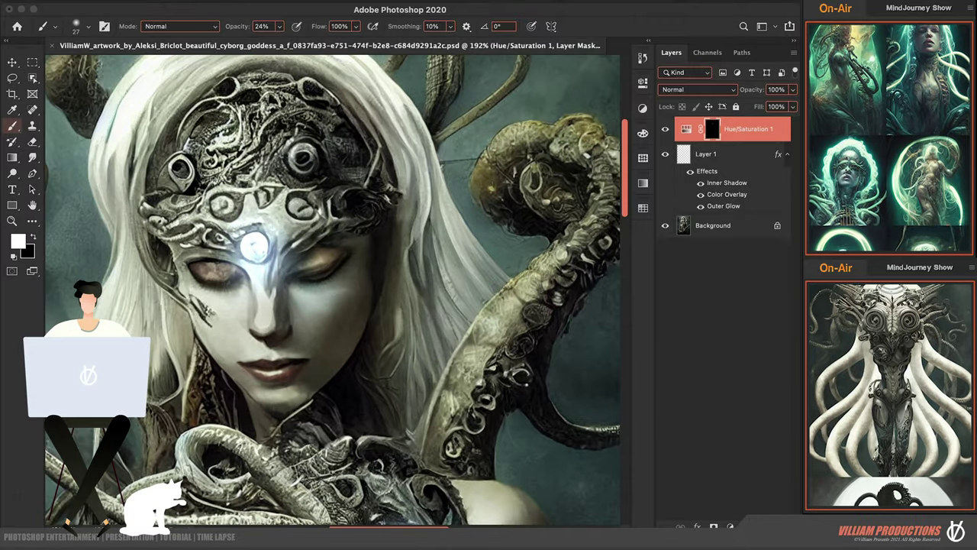
drag(435, 398, 418, 395)
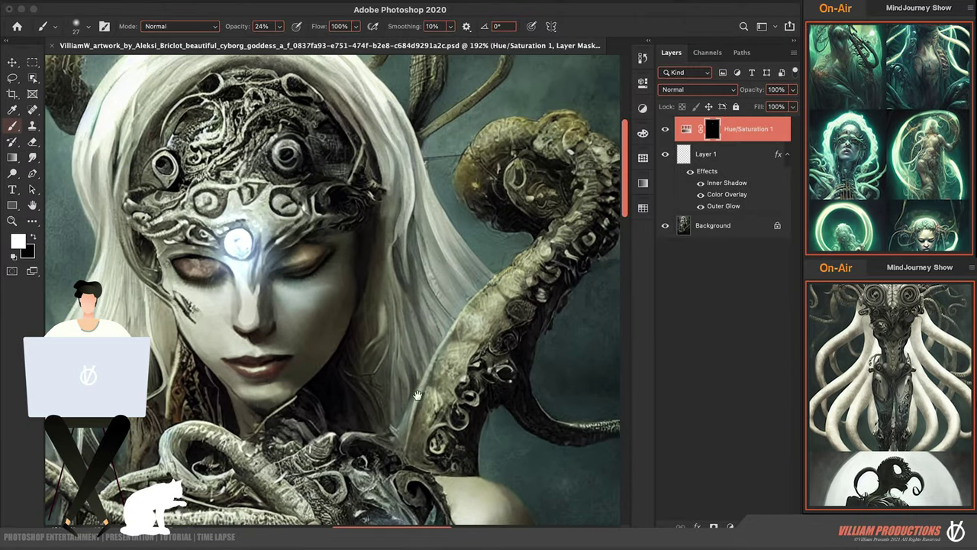
click(32, 158)
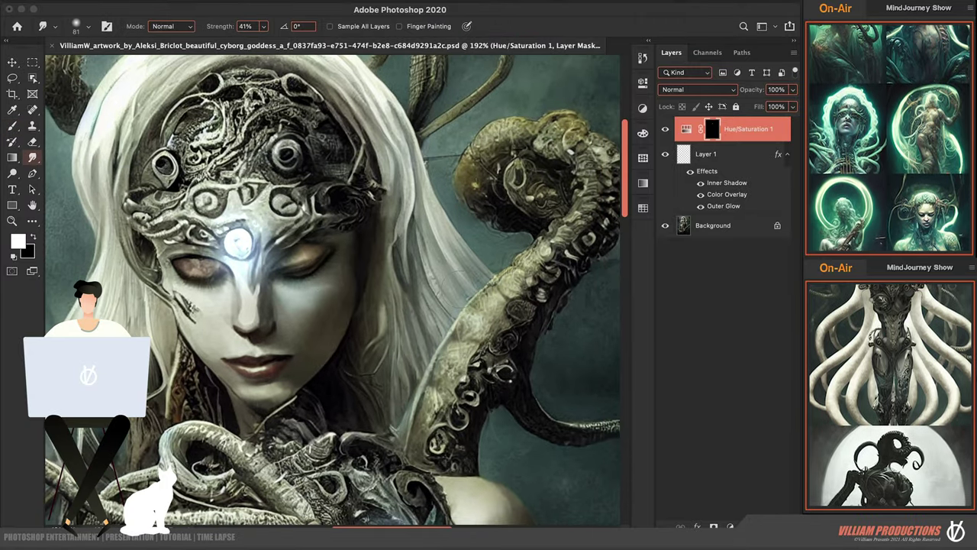
Set Hue/Saturation 1 to Linear Dodge (Add) and ready a 9 px brush at 10% opacity
click(697, 90)
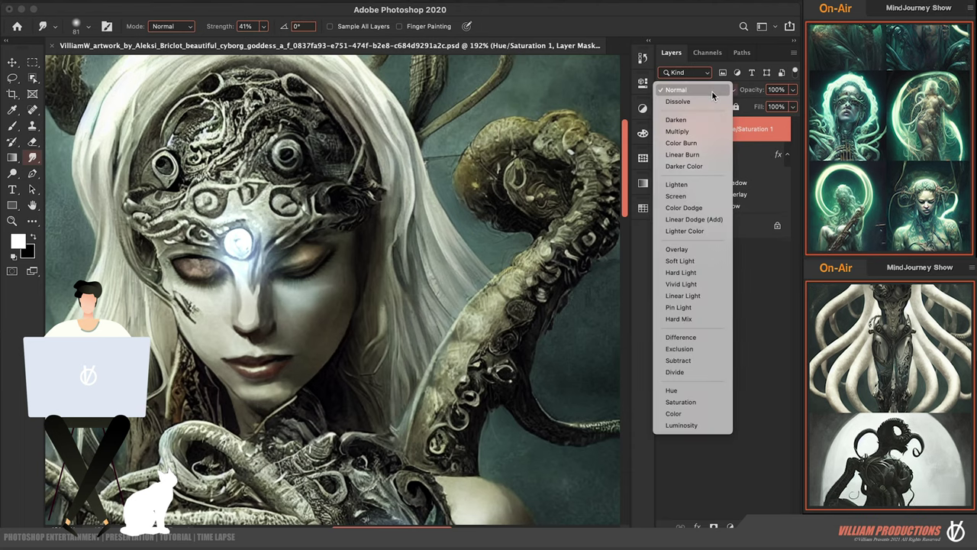
click(697, 222)
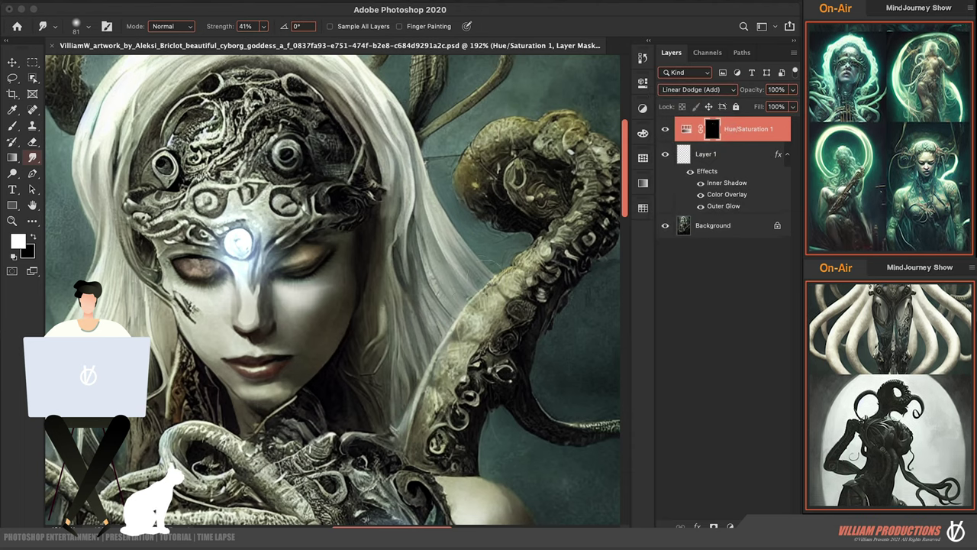
click(9, 127)
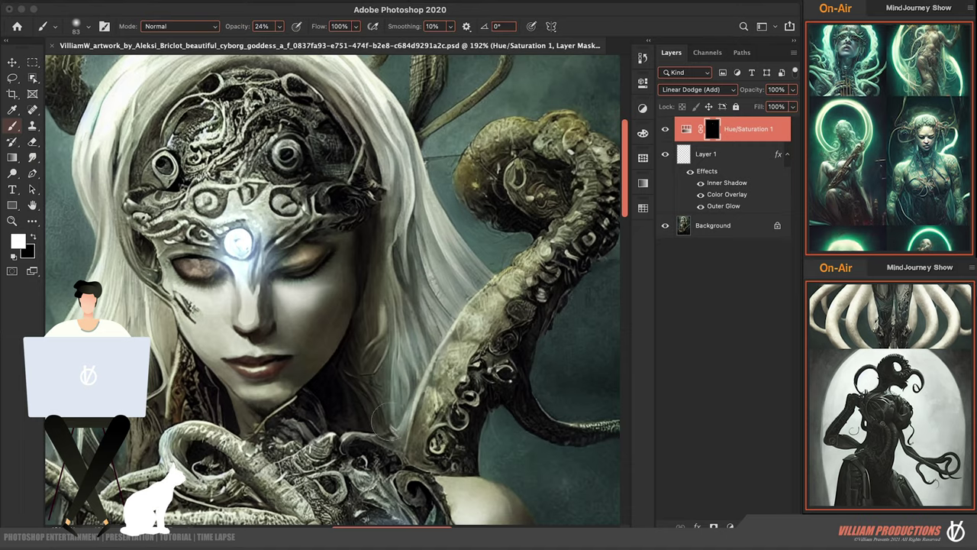
scroll(328, 328, down, 2)
scroll(343, 365, up, 3)
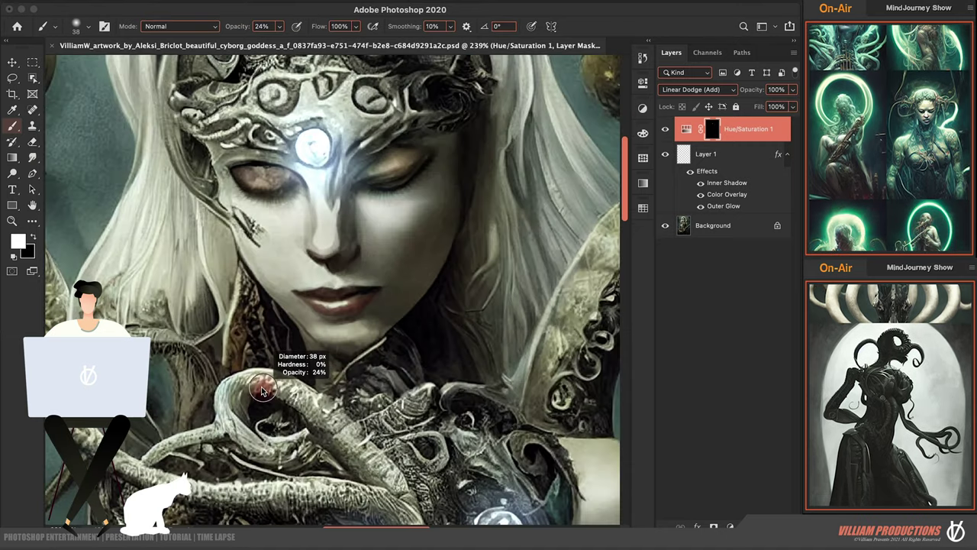
drag(272, 44, 272, 44)
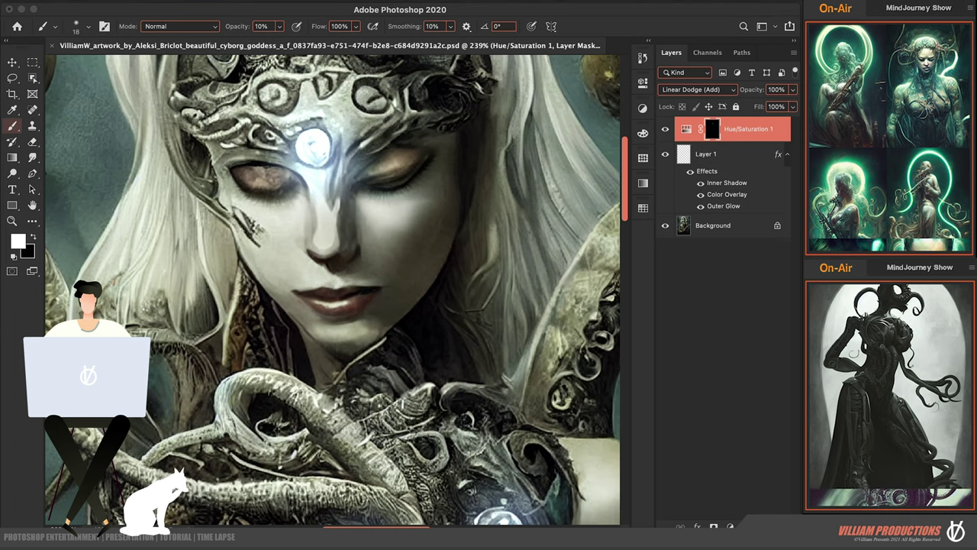
key(bracketleft)
key(bracketleft)
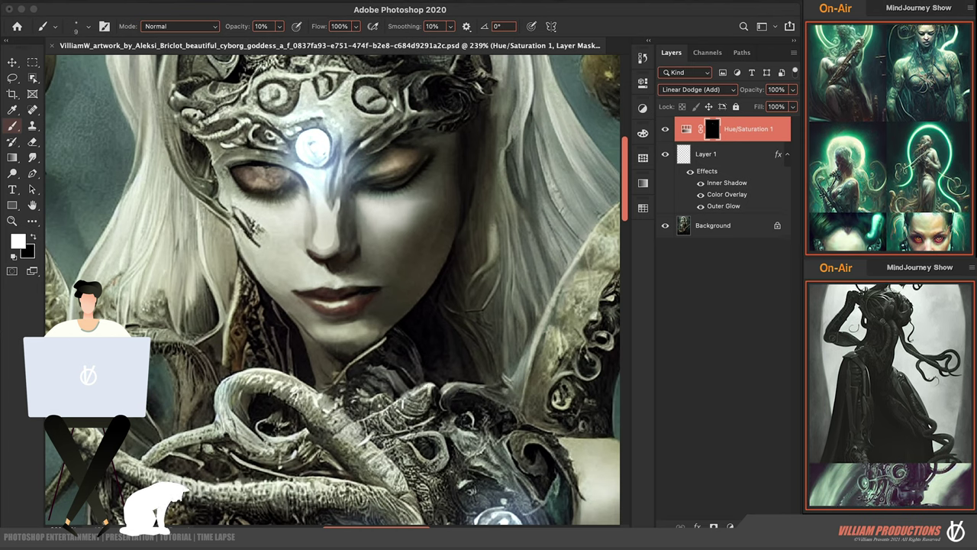
click(403, 3)
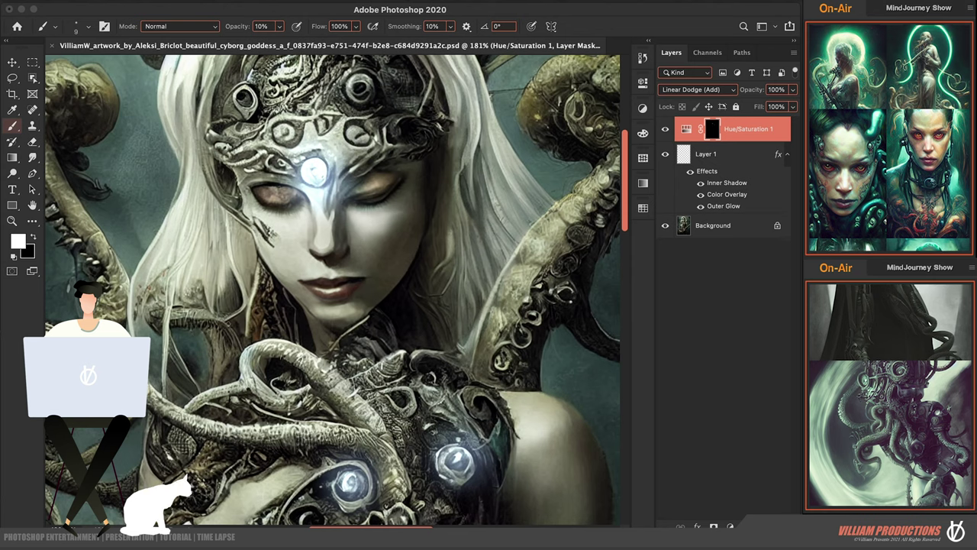
Add a Curves adjustment layer above Background with the curve pulled down to darken
key(ctrl+0)
click(714, 225)
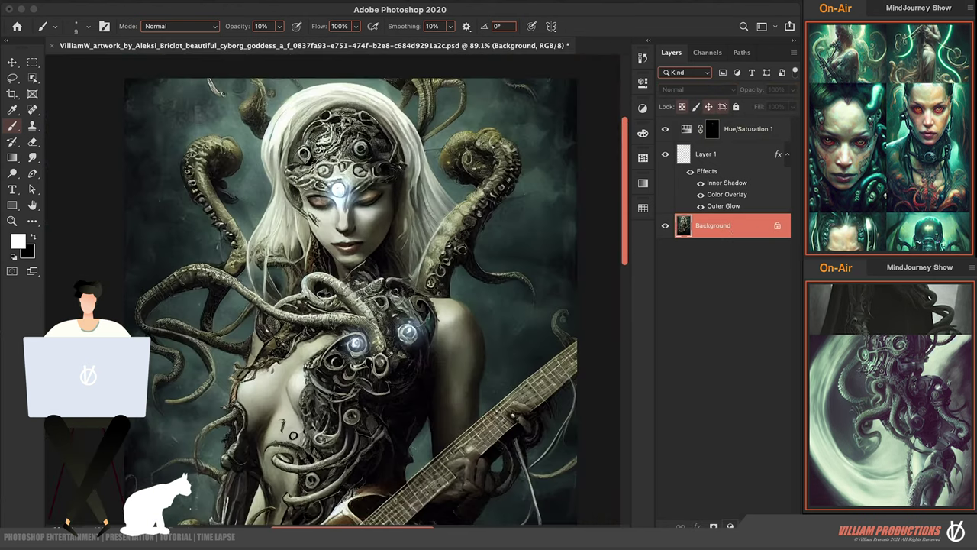
click(730, 527)
click(731, 321)
drag(566, 196, 570, 219)
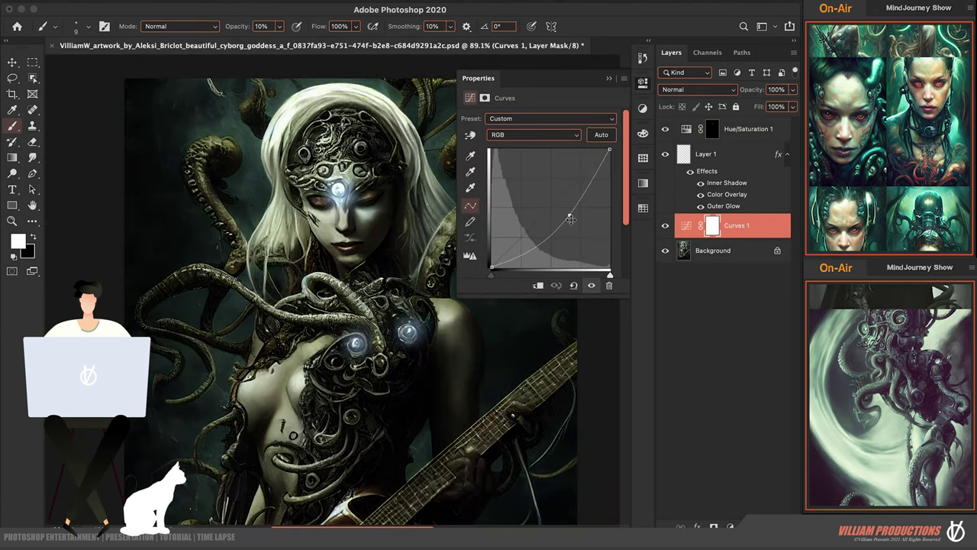
click(609, 80)
key(ctrl+0)
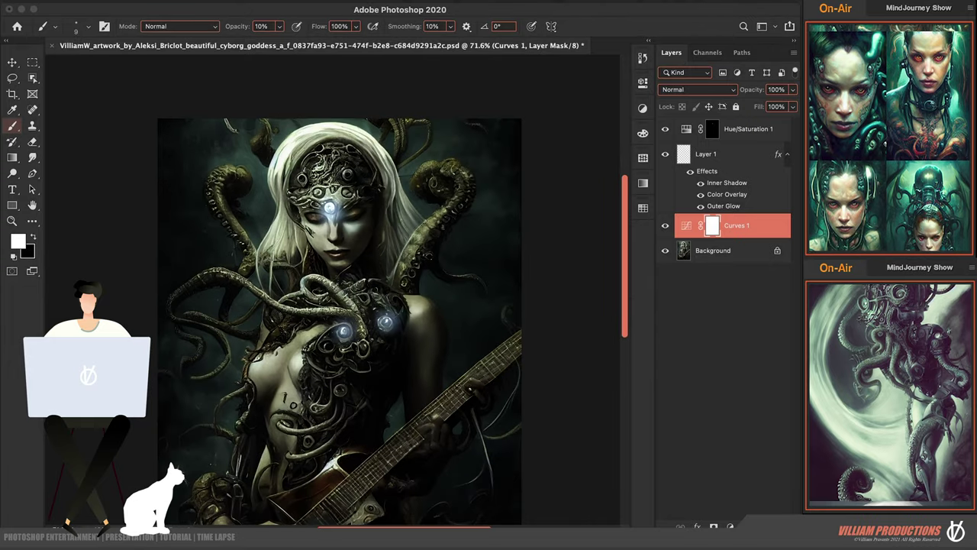
Paint black on the Curves 1 mask with a roughly 56 px brush at 45–70% opacity
click(690, 226)
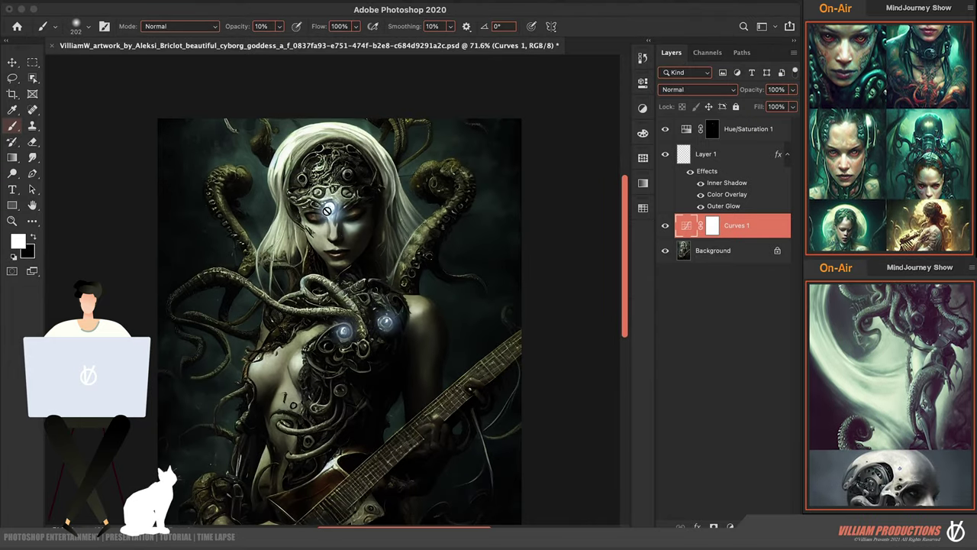
click(710, 226)
key(])
key(])
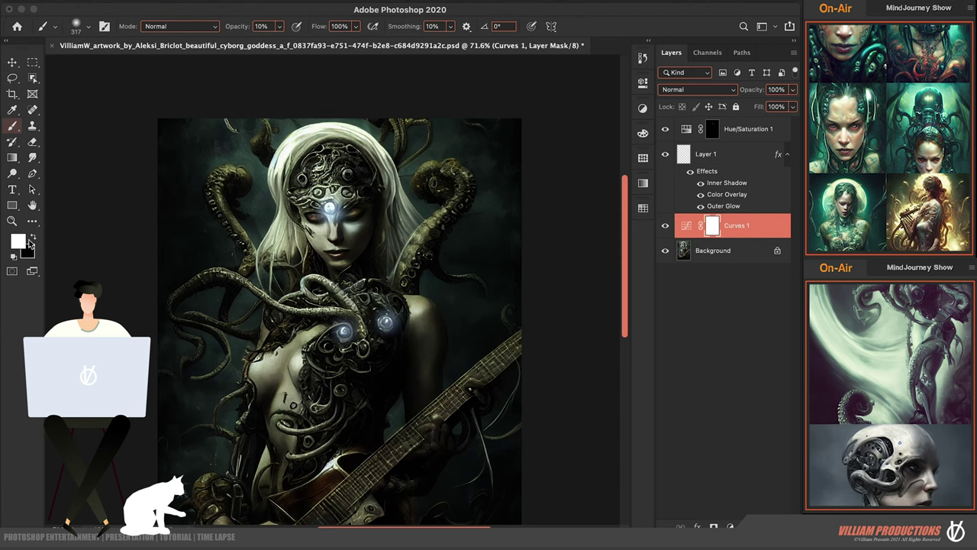
key(x)
key([)
key([)
key(4)
key(5)
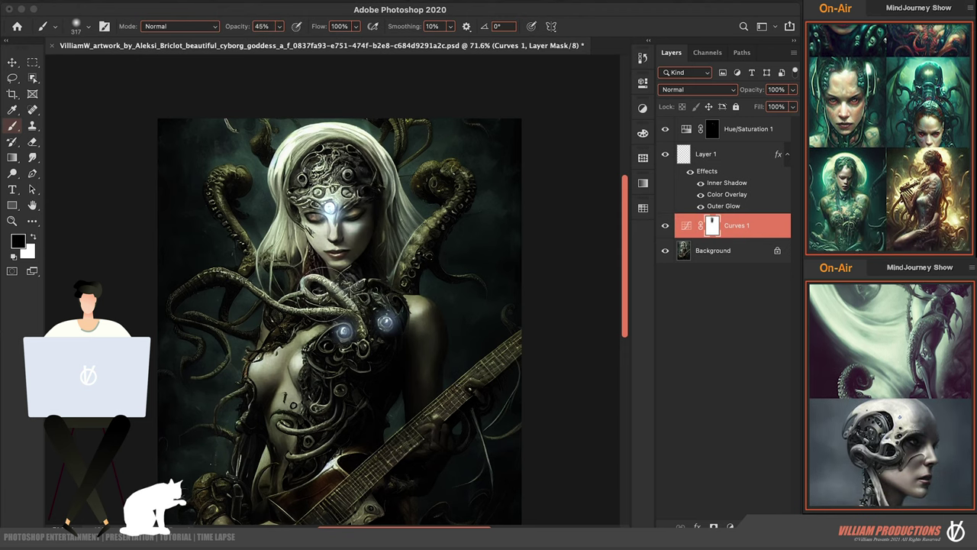
key([)
key([)
key([)
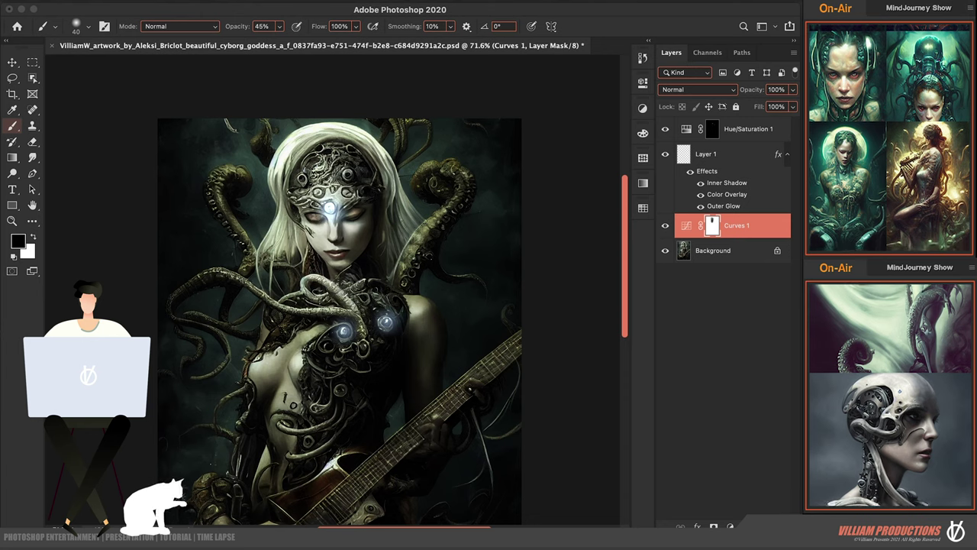
key(])
key(])
key(])
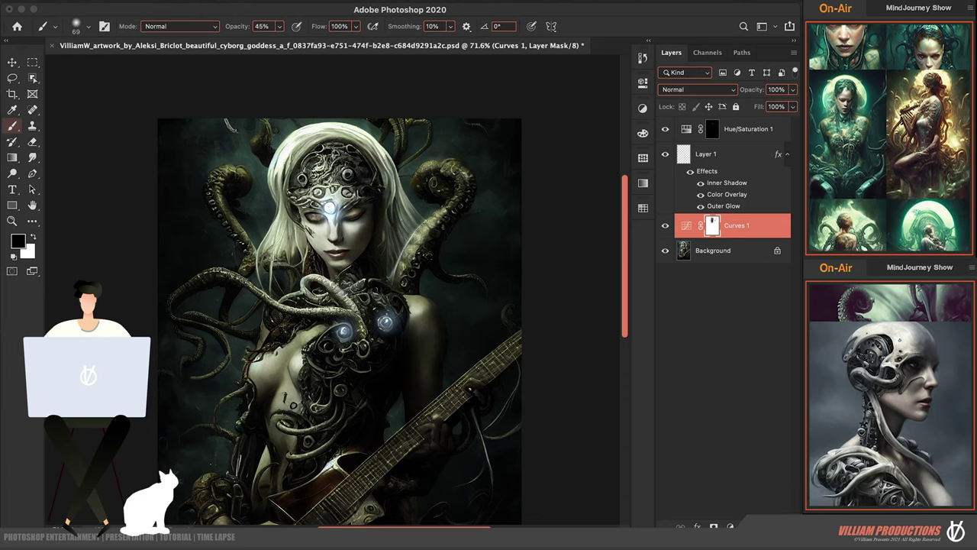
key([)
key([)
key([)
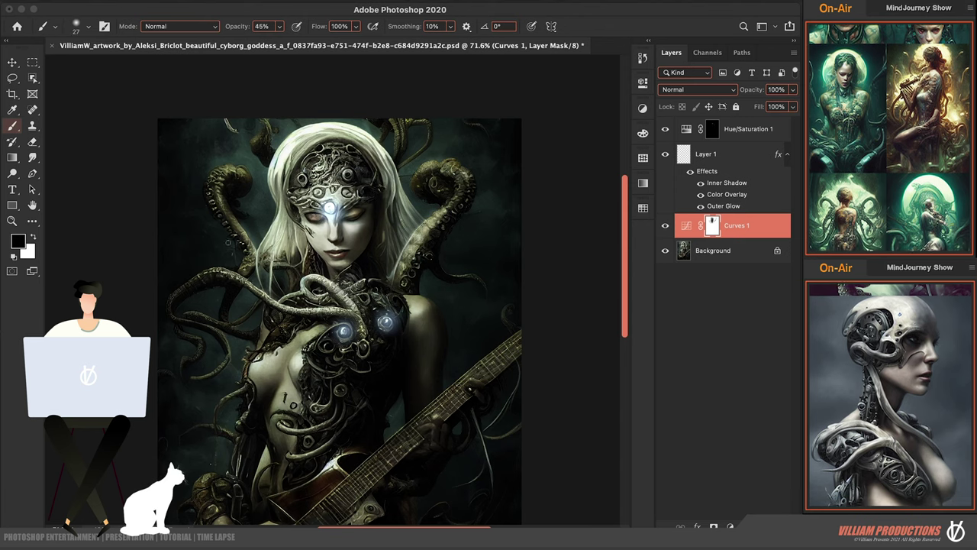
key(7)
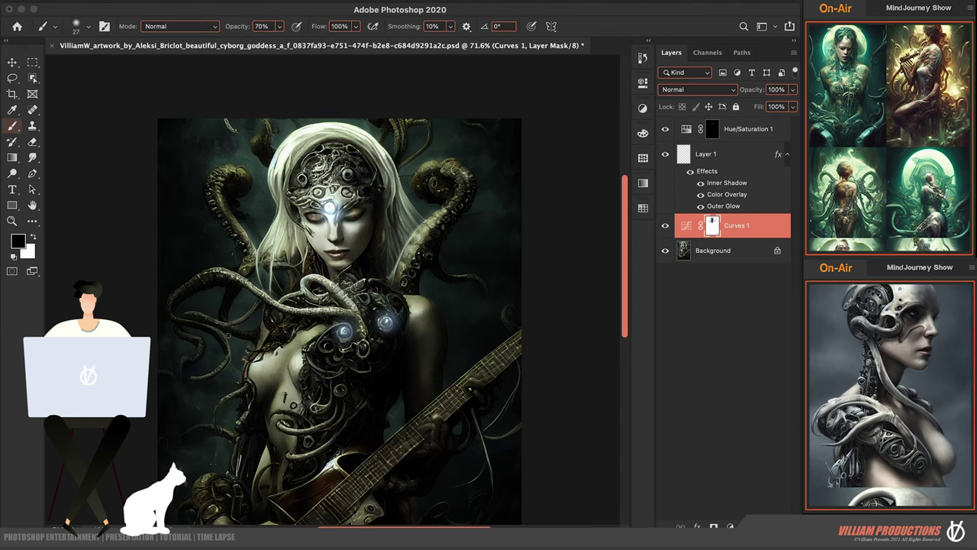
drag(313, 348, 328, 347)
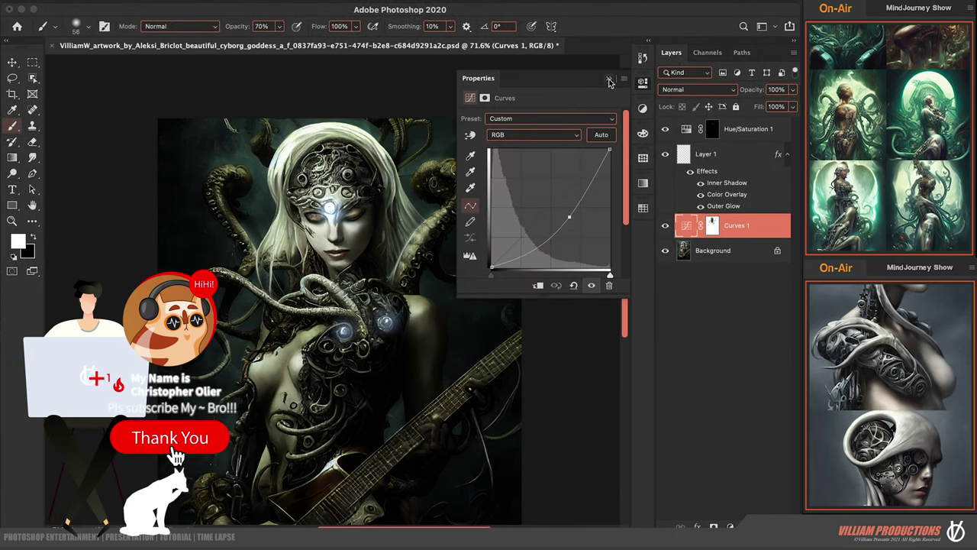
Paint the Curves 1 mask with a resized 29 px, 70% brush, ending on white
click(609, 79)
click(711, 225)
drag(366, 183, 382, 183)
key(x)
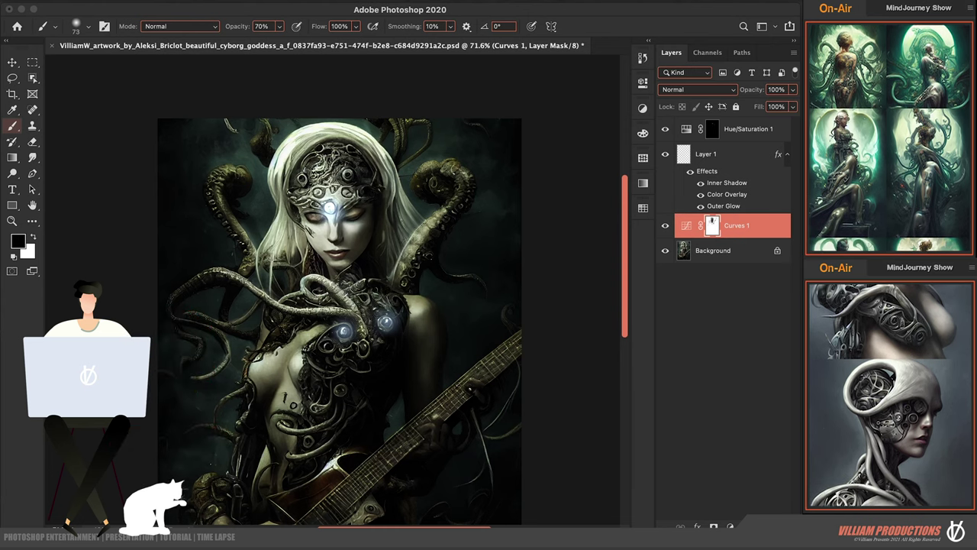
drag(419, 250, 410, 250)
drag(242, 231, 233, 232)
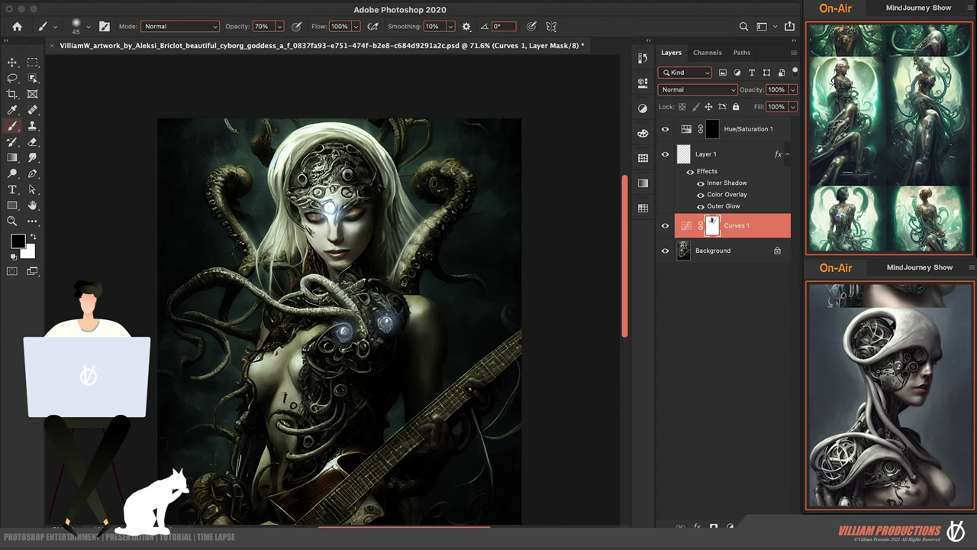
drag(382, 306, 391, 305)
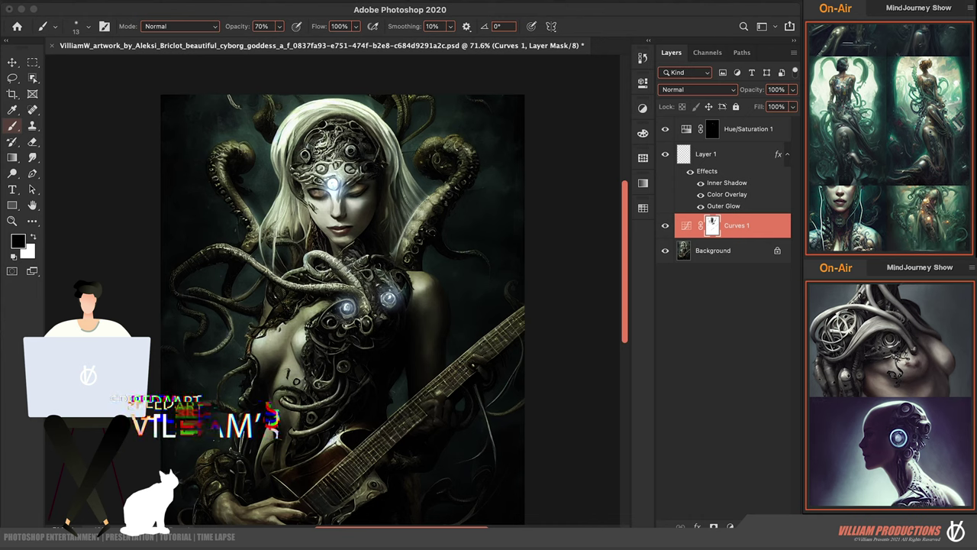
key(bracketright)
key(bracketright)
key(bracketright)
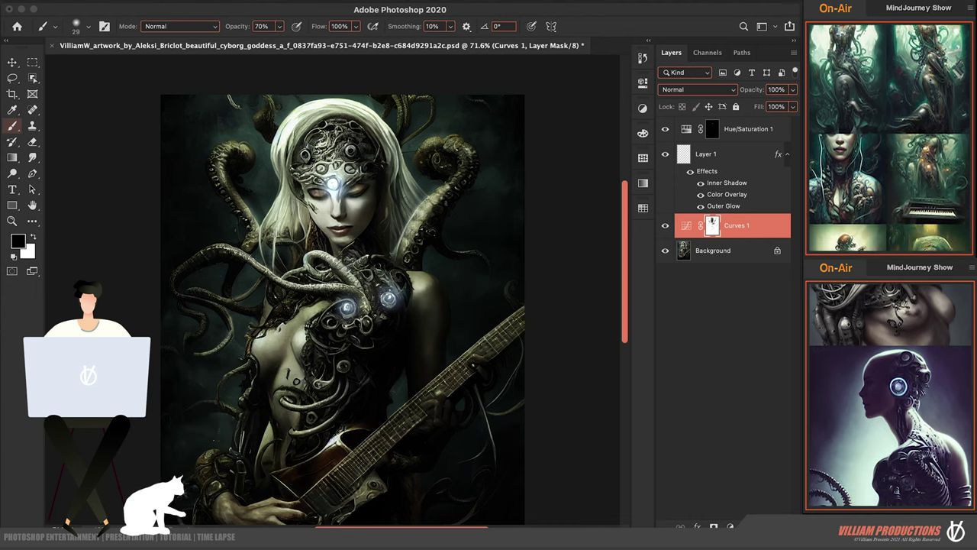
key(x)
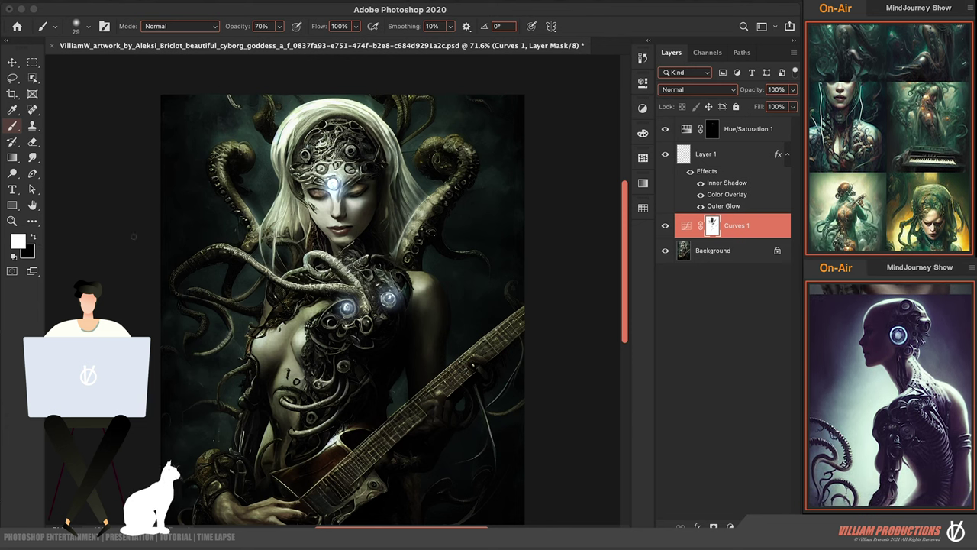
Zoom out and paint black on the Curves 1 mask, shrinking the brush as needed
ctrl+alt+click(356, 323)
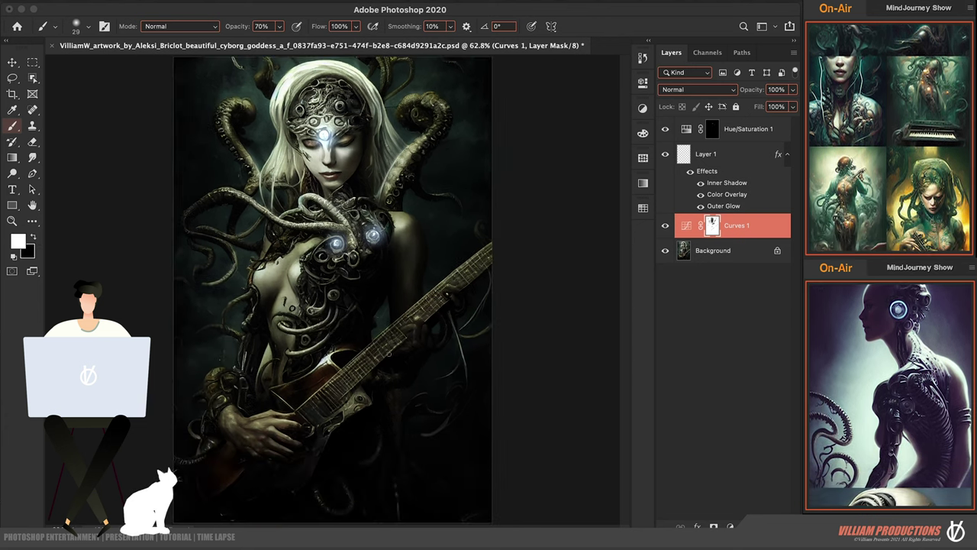
drag(356, 323, 461, 291)
key(x)
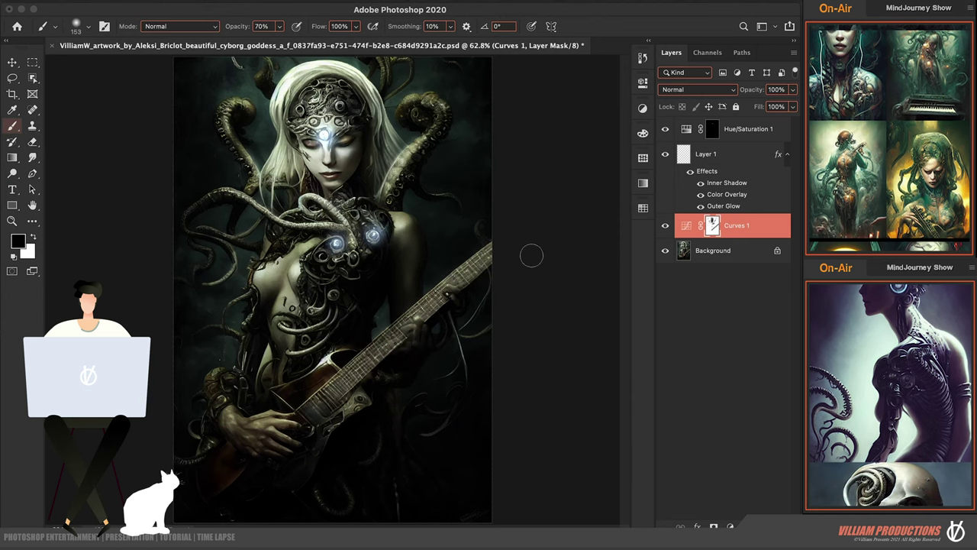
drag(492, 249, 528, 255)
key(bracketleft)
key(bracketleft)
key(bracketleft)
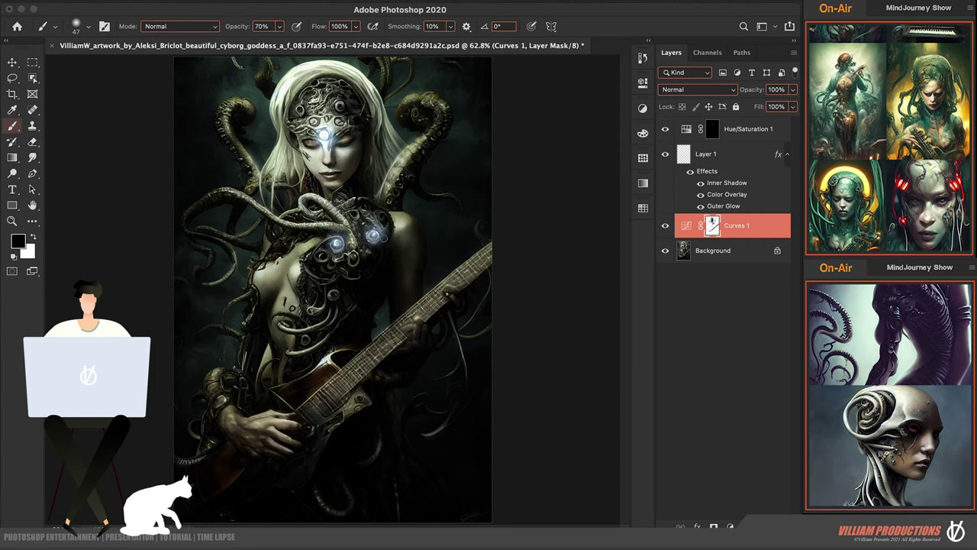
mouse_move(261, 229)
mouse_down()
mouse_move(243, 230)
mouse_move(216, 263)
mouse_up()
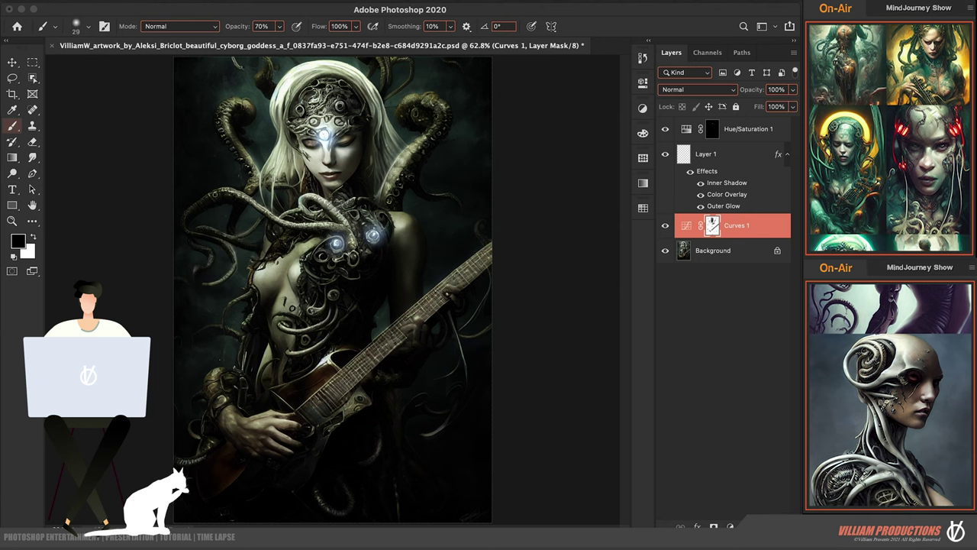
Keep masking the darkening off the face and body, resizing the brush along the way
scroll(335, 80, up, 3)
scroll(328, 214, down, 3)
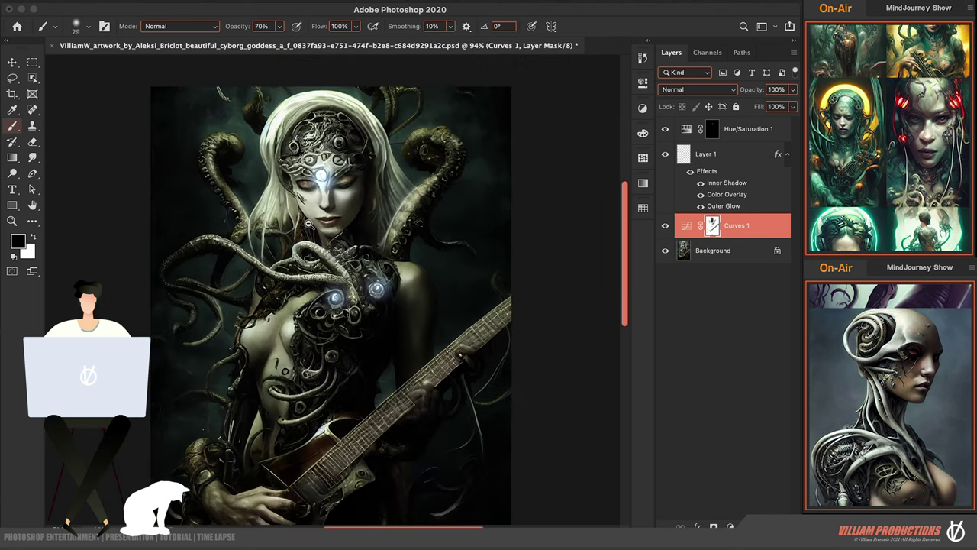
drag(353, 168, 394, 168)
scroll(346, 177, up, 3)
drag(324, 202, 252, 202)
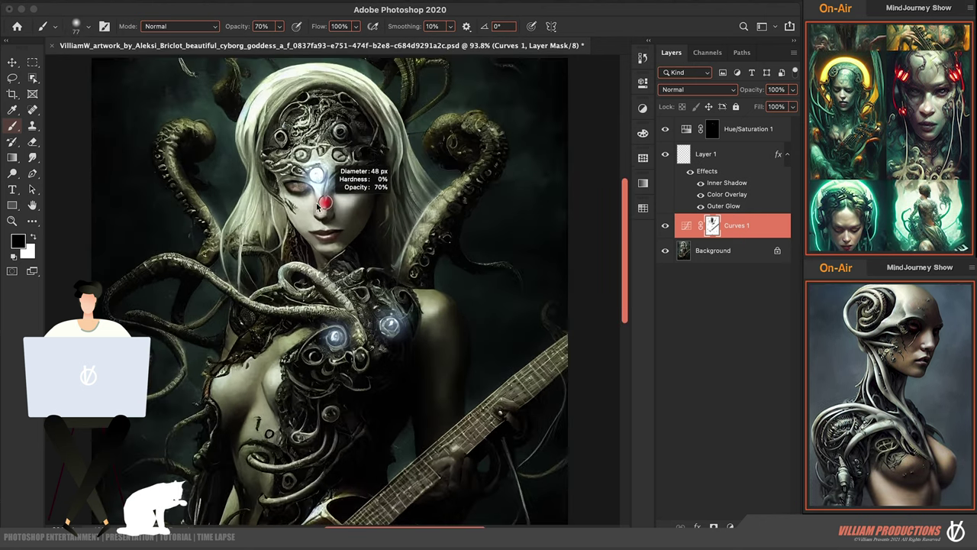
scroll(361, 239, down, 3)
scroll(361, 239, up, 2)
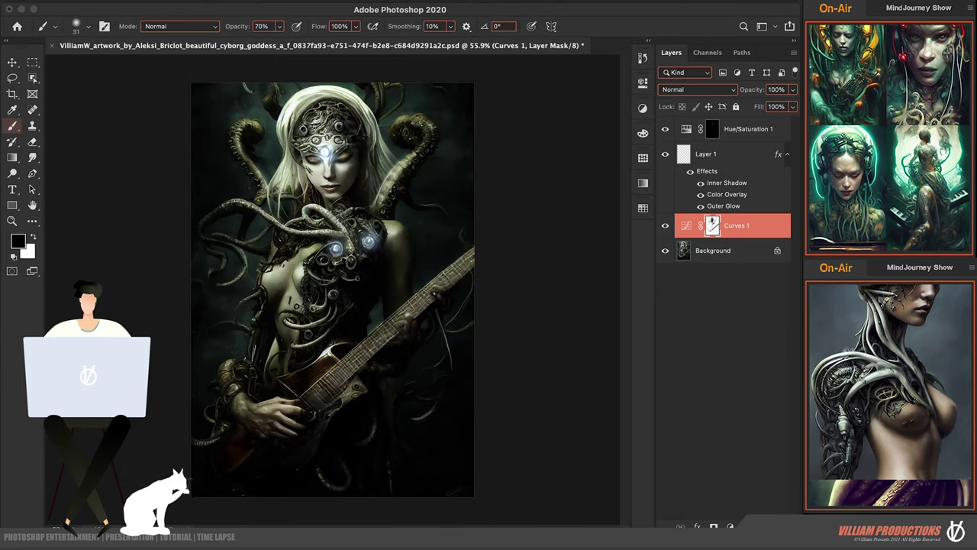
scroll(361, 235, up, 2)
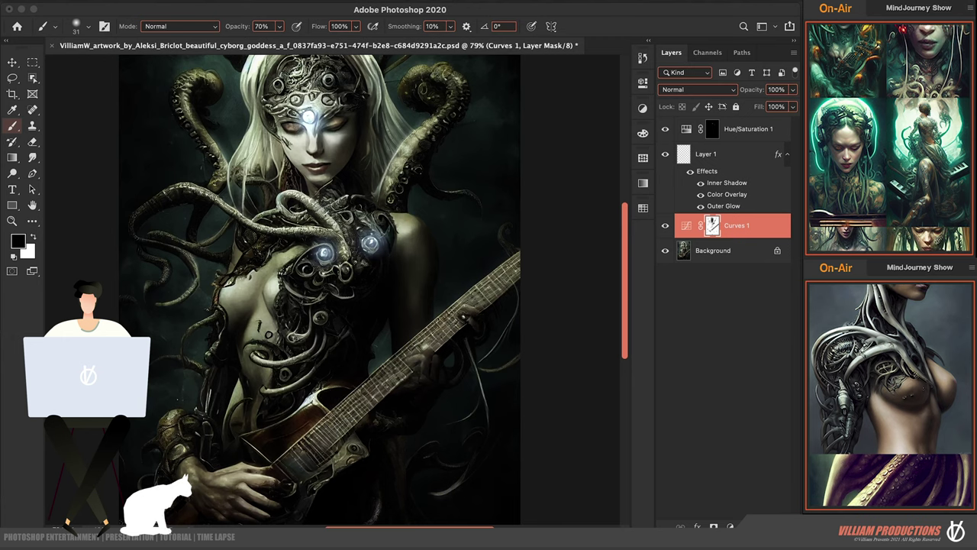
scroll(363, 236, down, 2)
Add a Hue/Saturation 2 adjustment above Background with Saturation -27
click(714, 250)
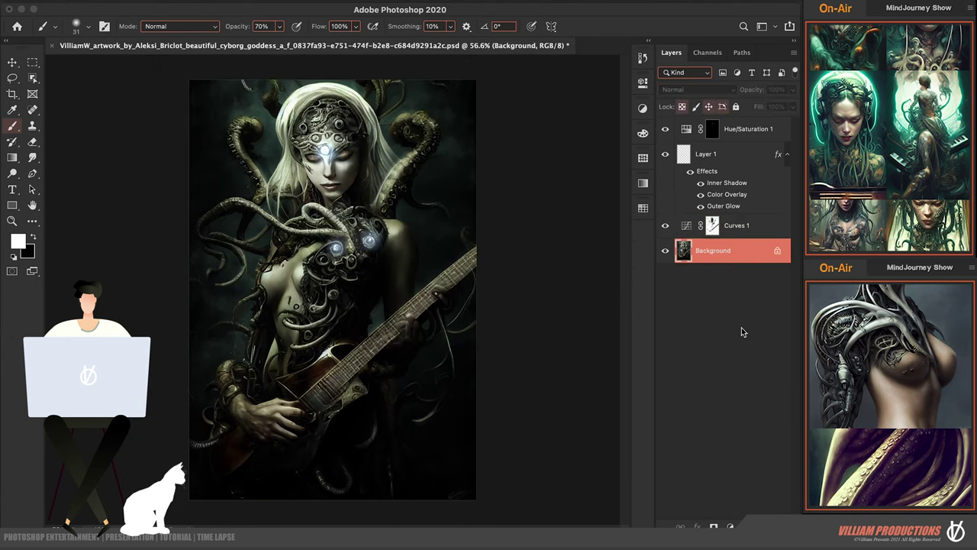
click(730, 527)
click(745, 366)
drag(538, 185, 508, 187)
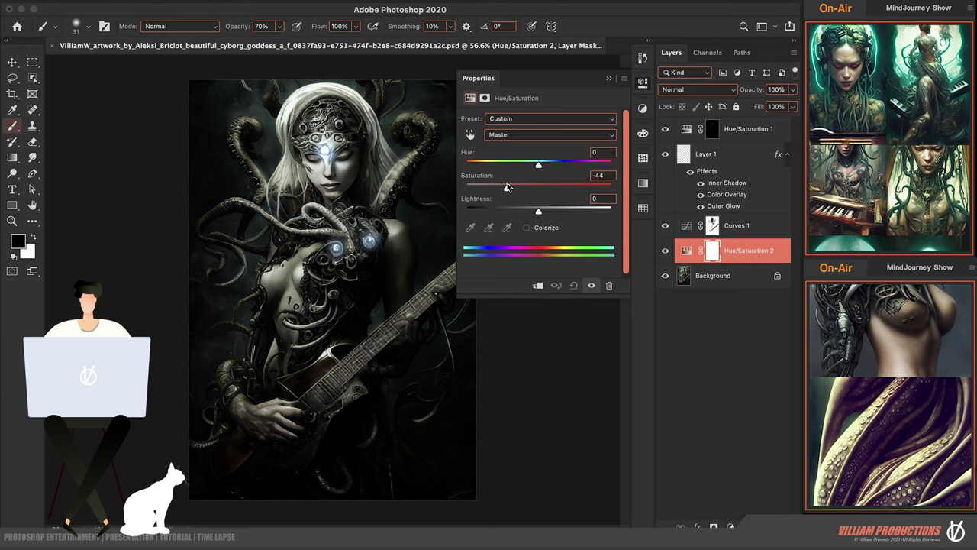
click(608, 78)
Add a Color Balance layer: Midtones +4/-8/+8, Shadows +3/-4/-2, Highlights +2/-1/0
click(730, 527)
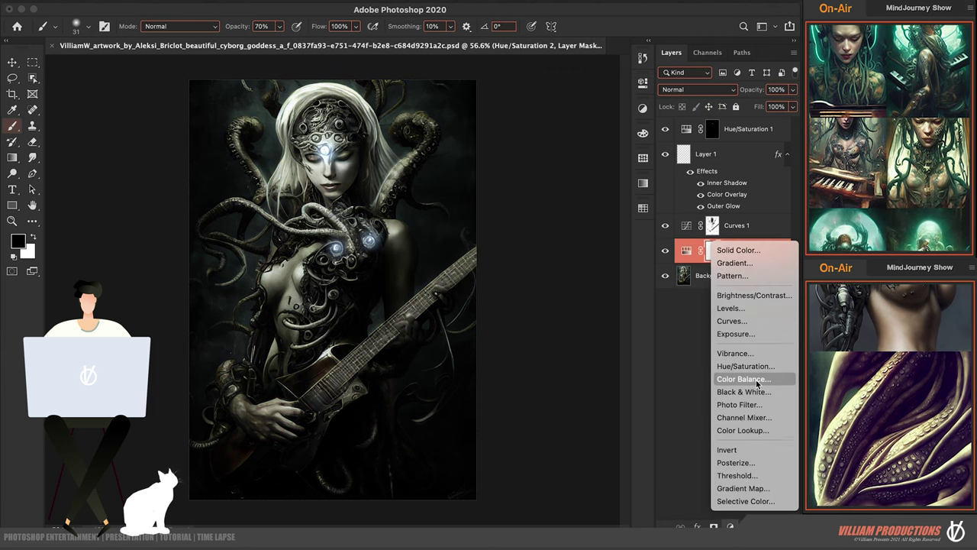
click(745, 381)
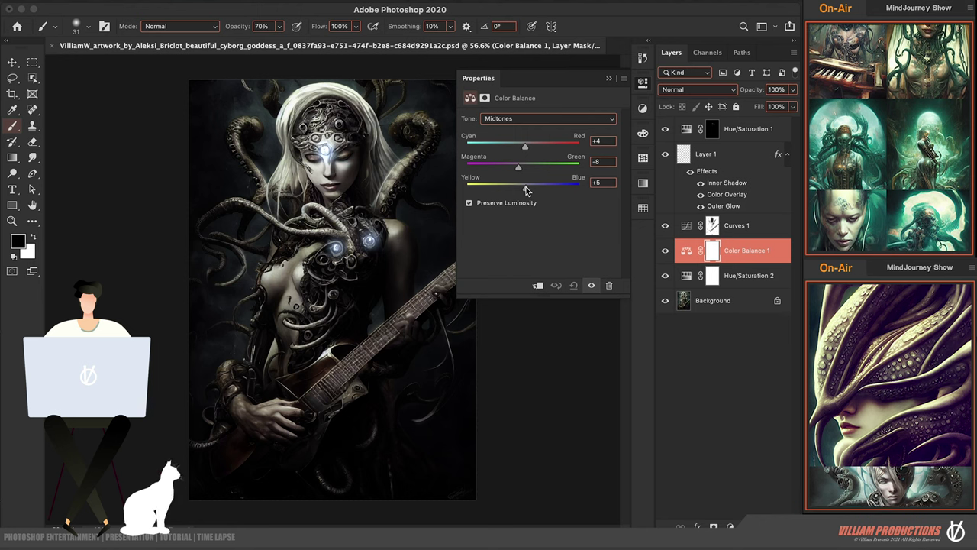
click(558, 119)
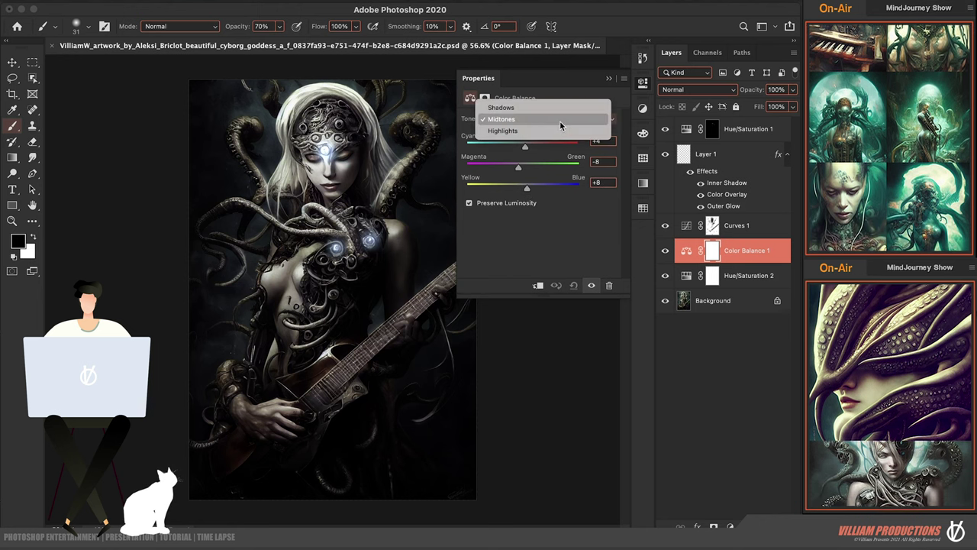
click(565, 107)
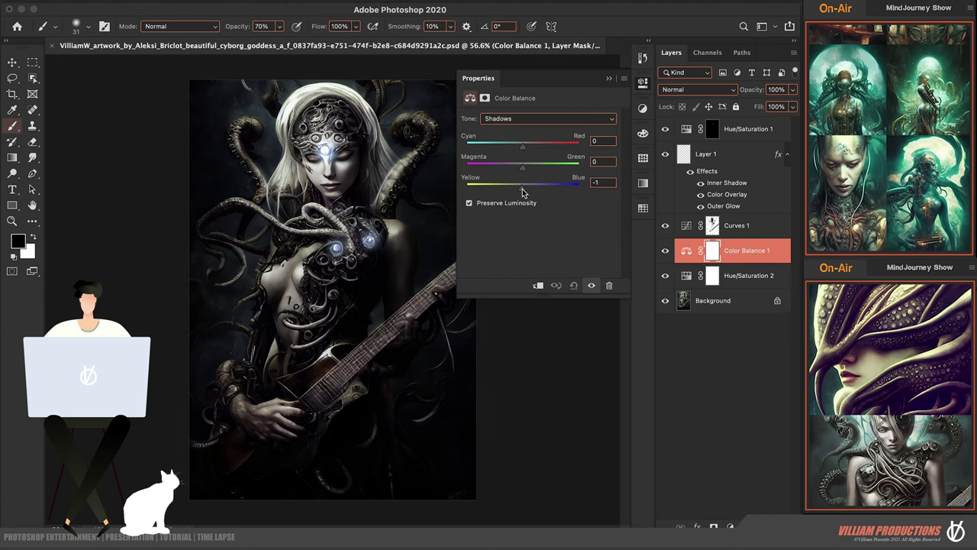
drag(522, 192, 529, 193)
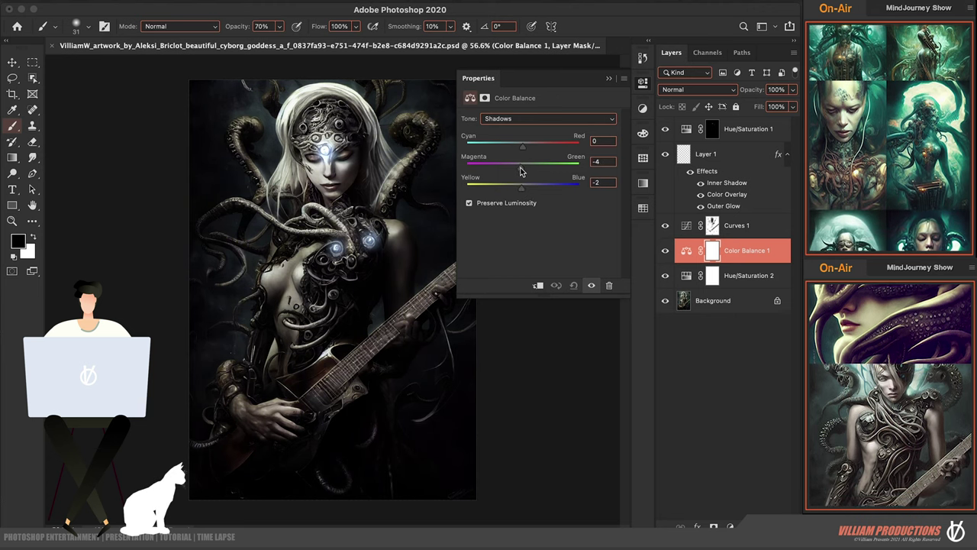
click(544, 118)
click(550, 146)
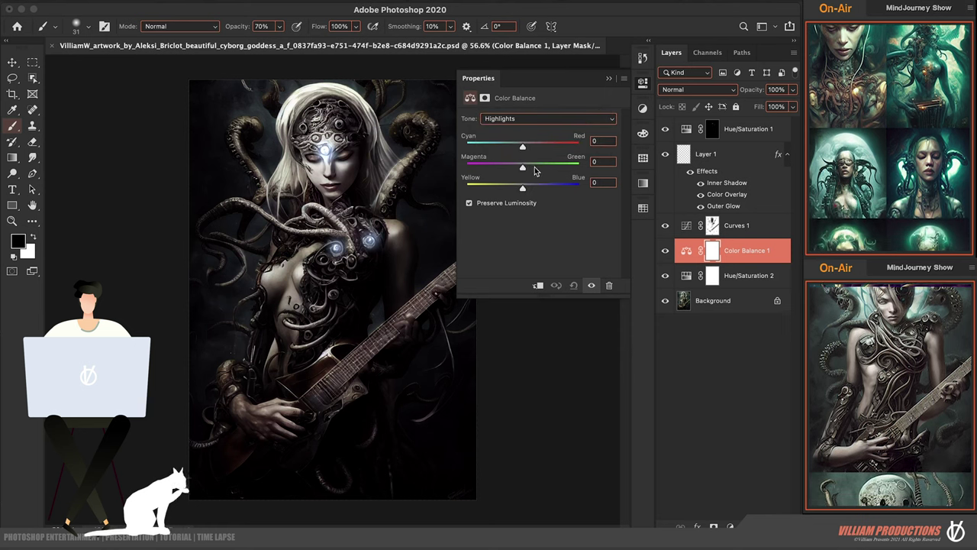
drag(520, 169, 523, 169)
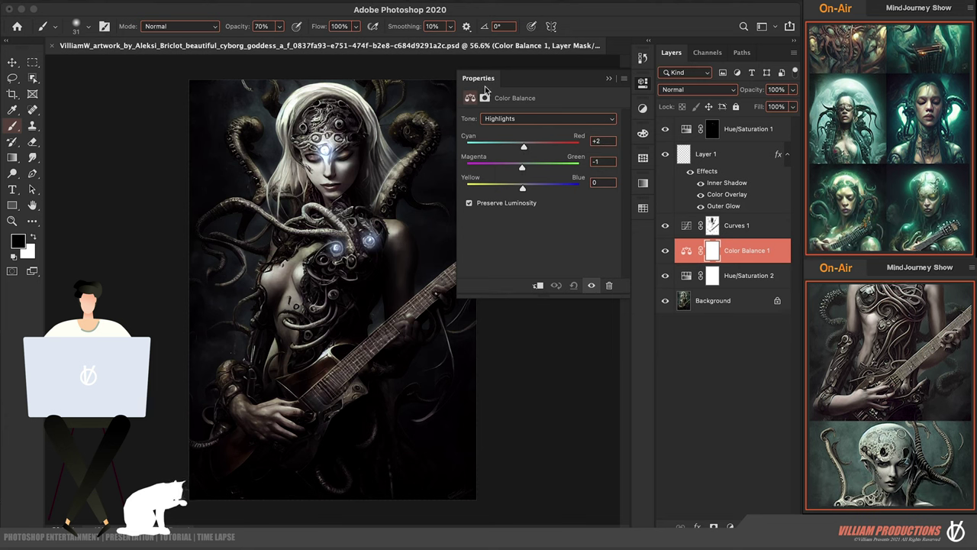
click(609, 77)
scroll(369, 229, down, 2)
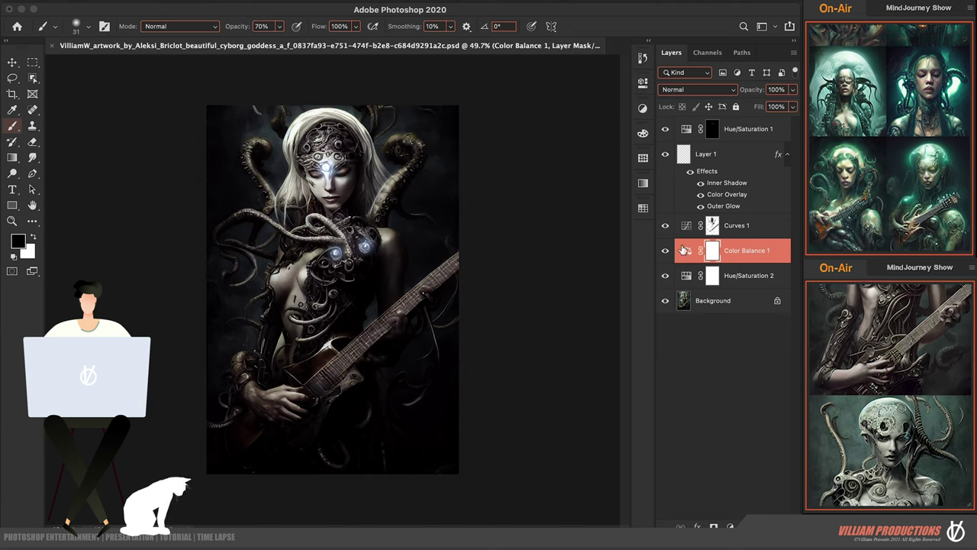
Raise a point on the Curves 1 curve, then try and cancel a mask feather
double_click(686, 226)
drag(571, 219, 584, 198)
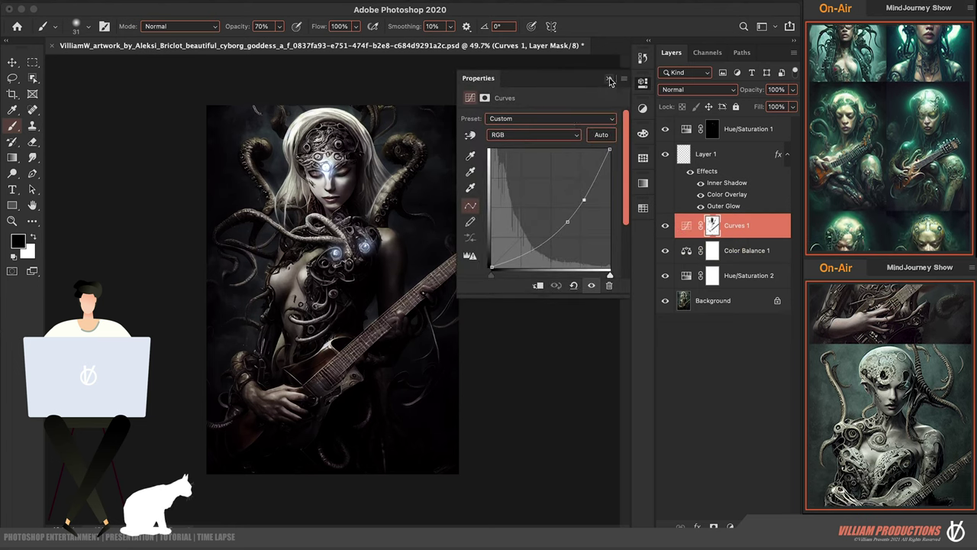
click(610, 80)
double_click(712, 225)
click(304, 227)
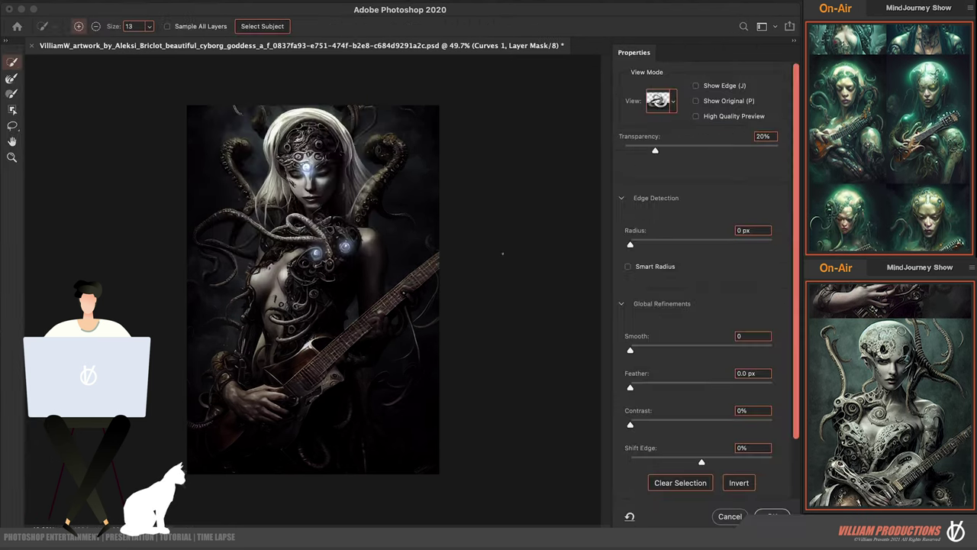
drag(630, 387, 669, 388)
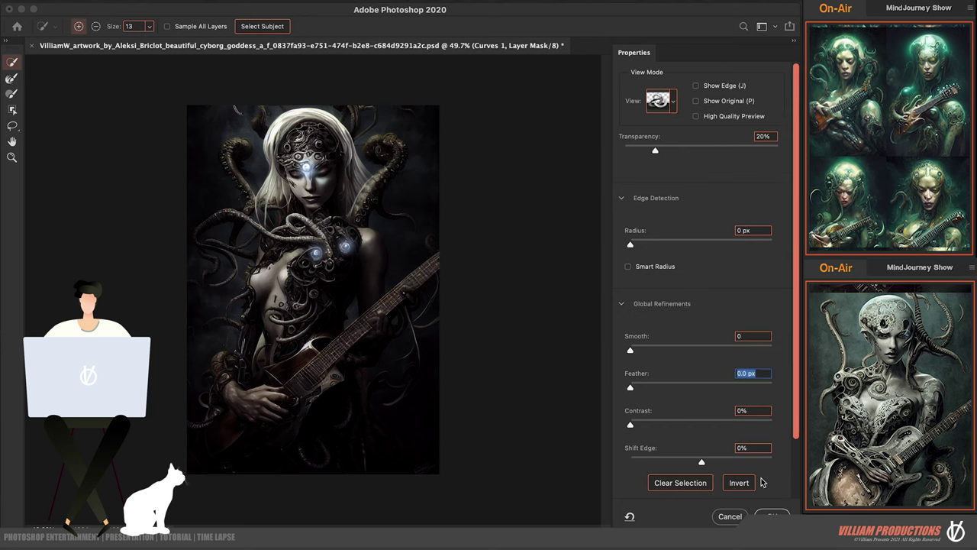
click(730, 517)
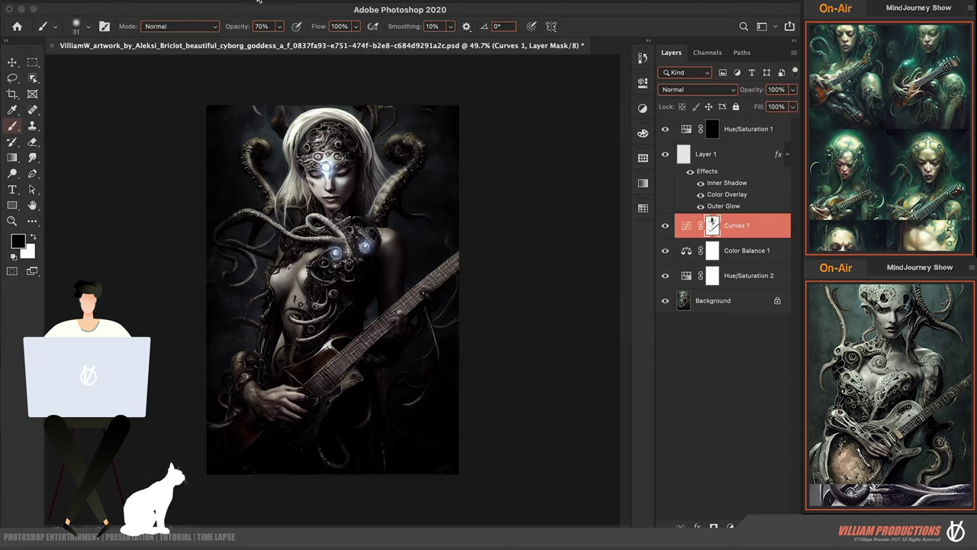
Feather the Curves 1 mask by 1.2 px through Select and Mask
click(153, 0)
ctrl+click(710, 226)
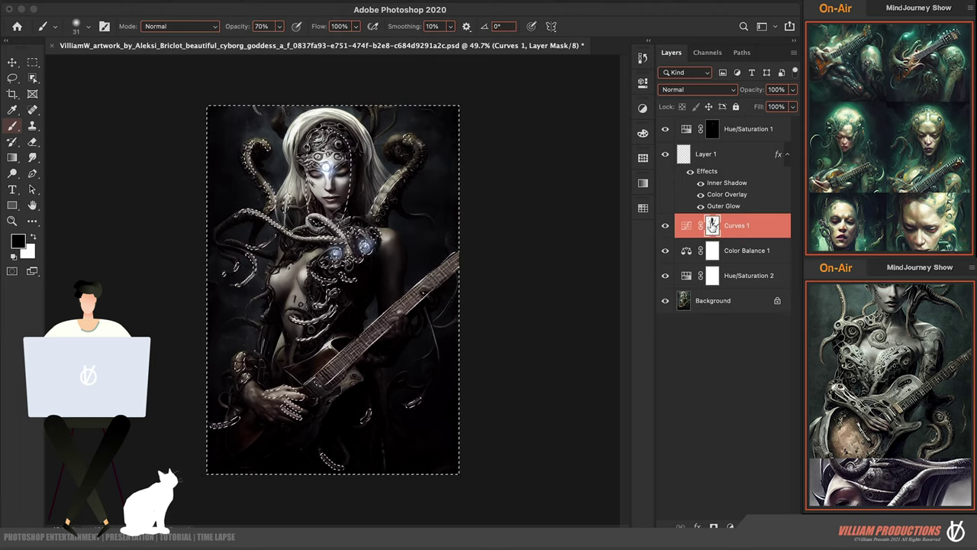
key(ctrl+alt+r)
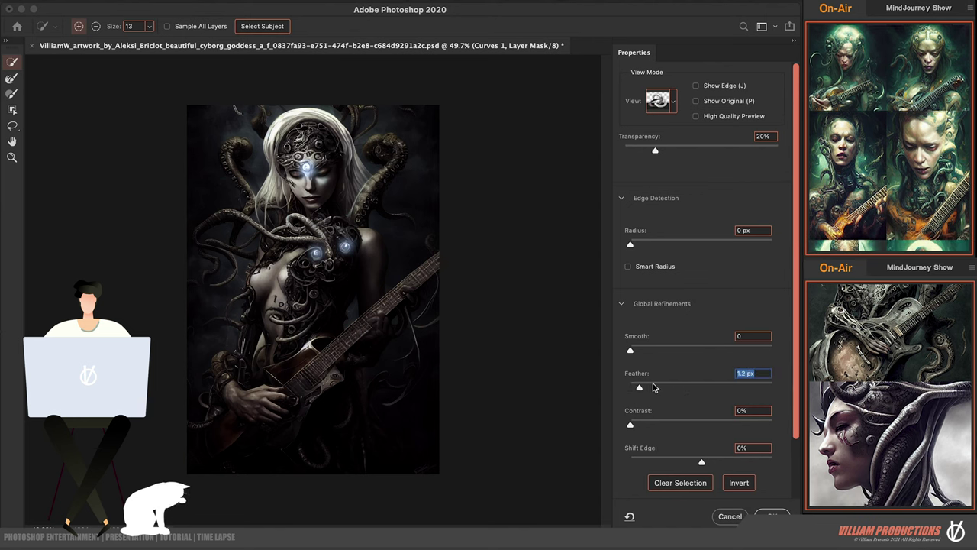
key(Return)
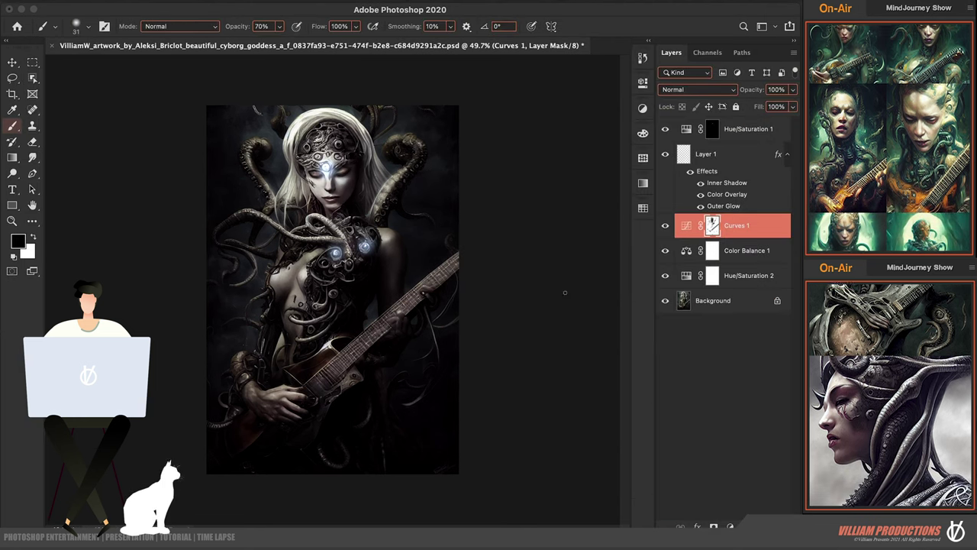
key(ctrl+plus)
click(692, 231)
click(698, 89)
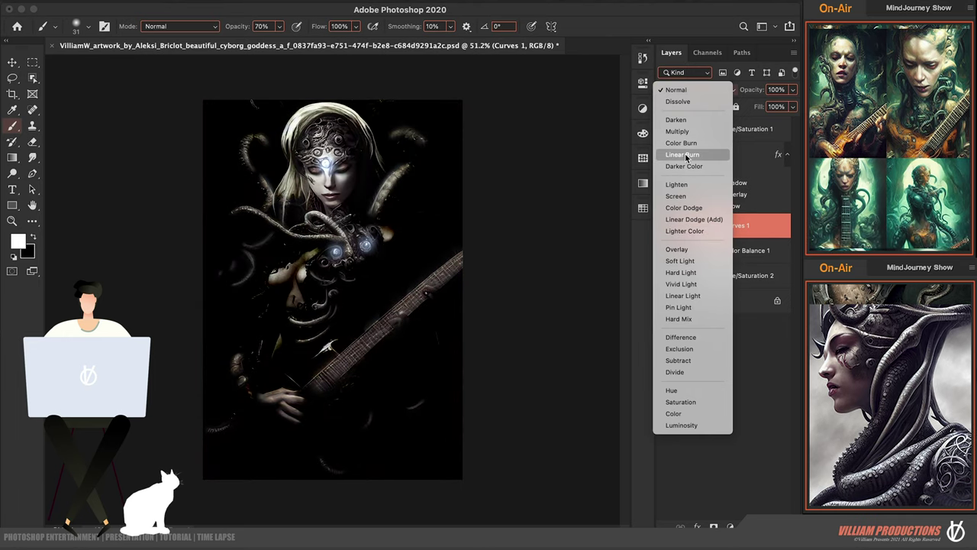
Duplicate the Curves 1 adjustment layer with Ctrl+J
key(Escape)
key(ctrl+j)
click(698, 89)
key(Escape)
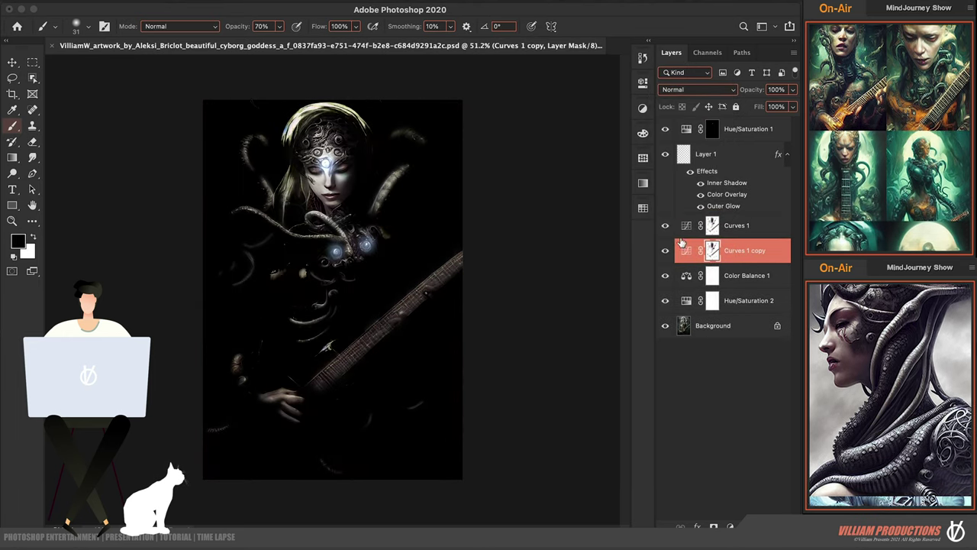
Try Blend If and blend-mode settings on the original Curves 1 layer
click(770, 229)
double_click(790, 225)
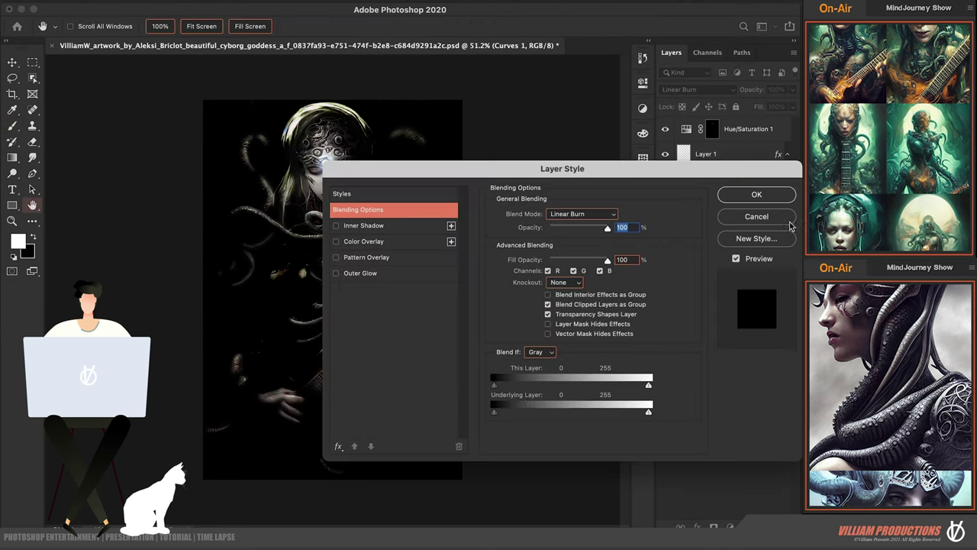
drag(494, 412, 573, 412)
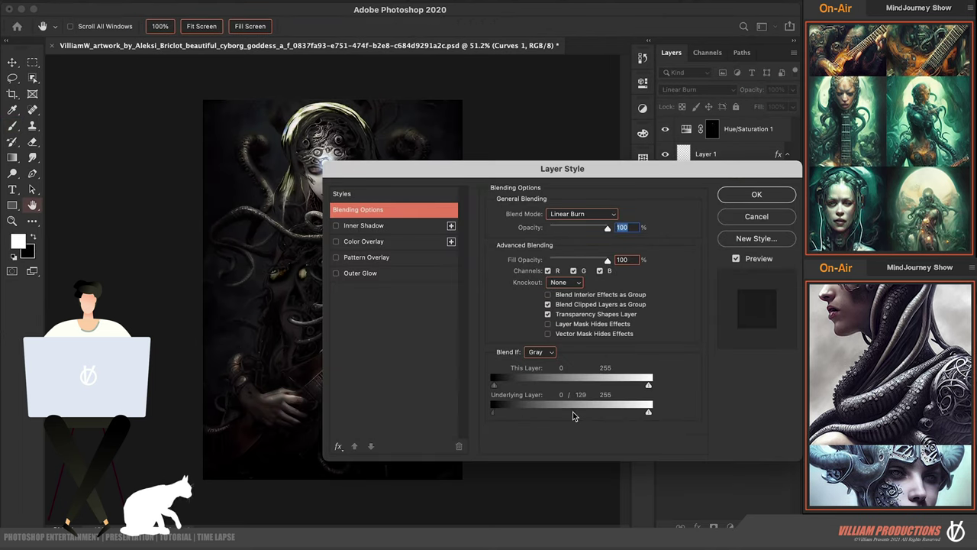
drag(446, 169, 646, 165)
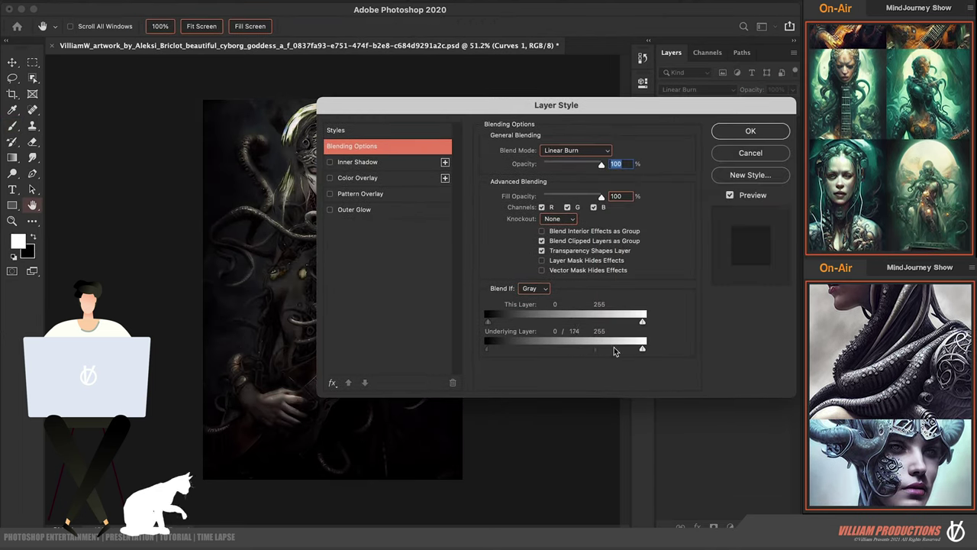
click(751, 133)
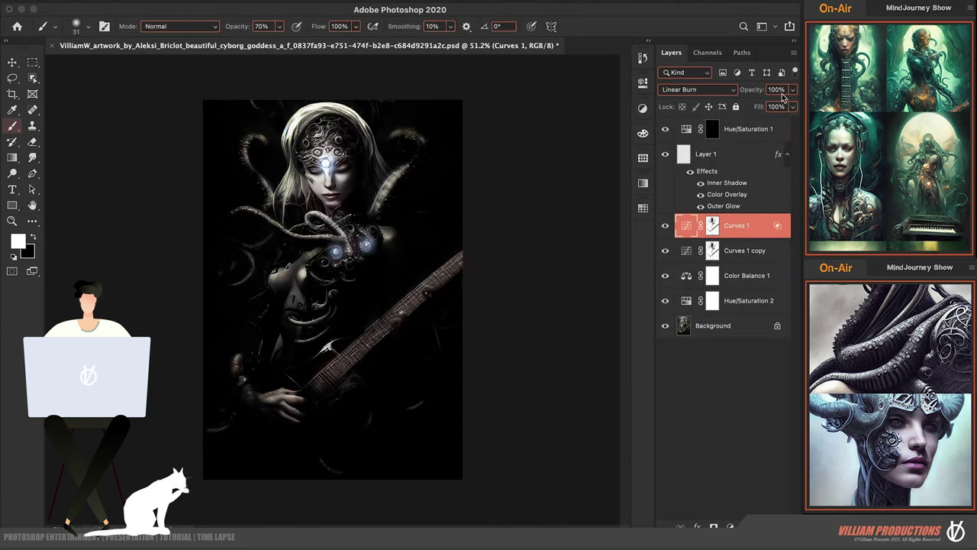
click(721, 93)
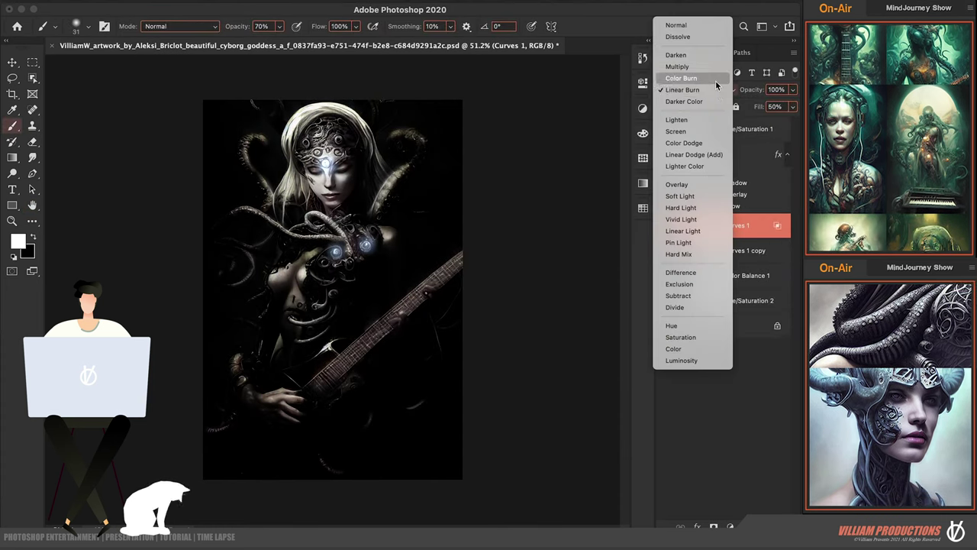
click(705, 97)
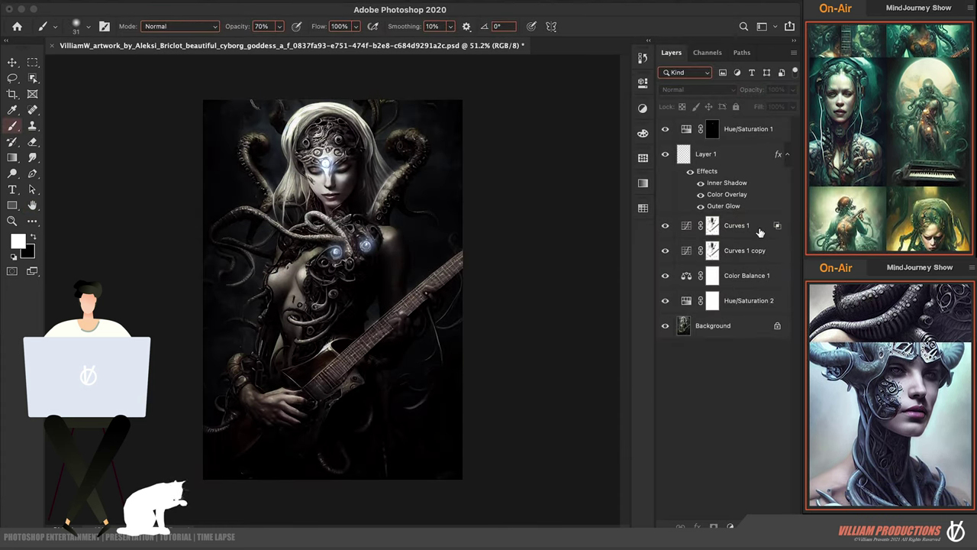
Delete the original Curves 1 layer, keeping only its copy
click(760, 232)
click(666, 225)
key(Delete)
click(679, 300)
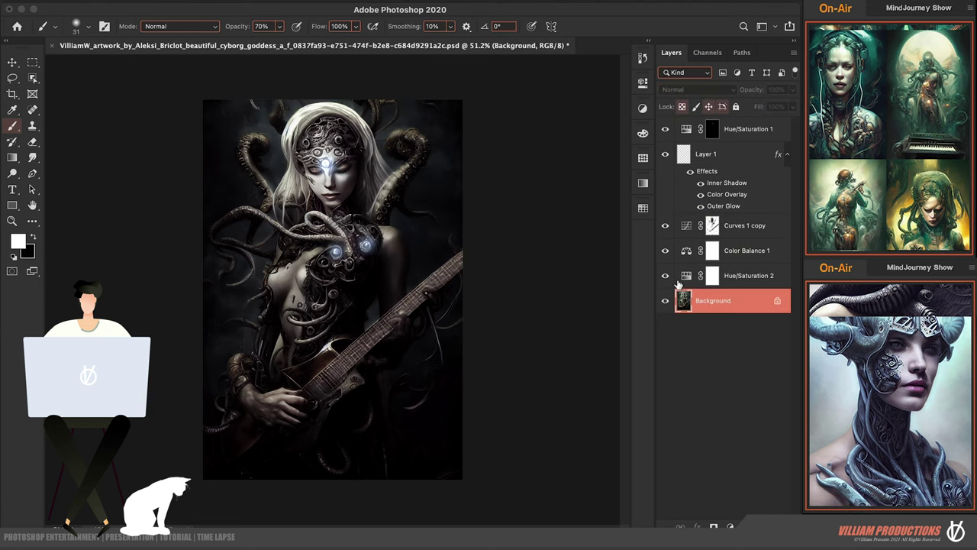
click(665, 226)
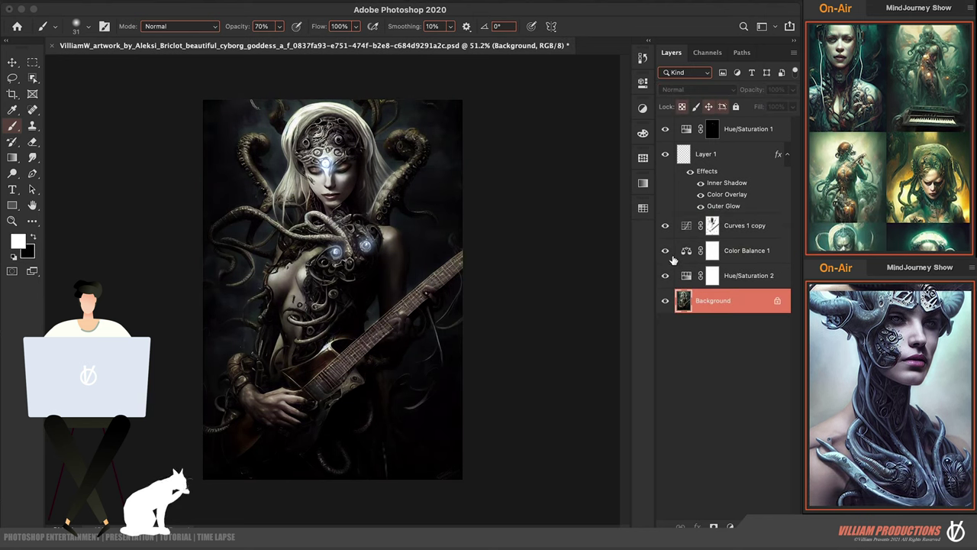
Compare before and after in the History panel, then return to the latest state
click(643, 57)
click(603, 77)
scroll(572, 164, down, 5)
click(565, 157)
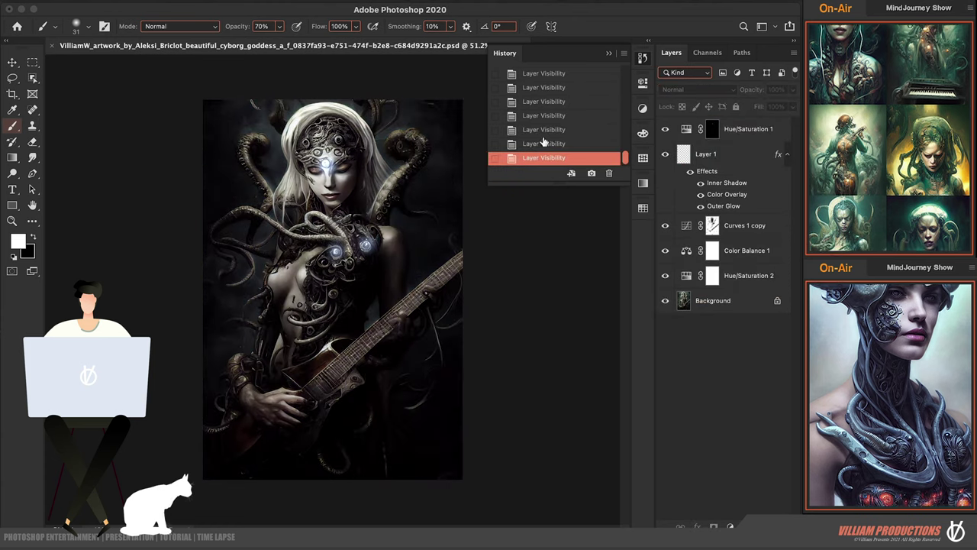
click(546, 179)
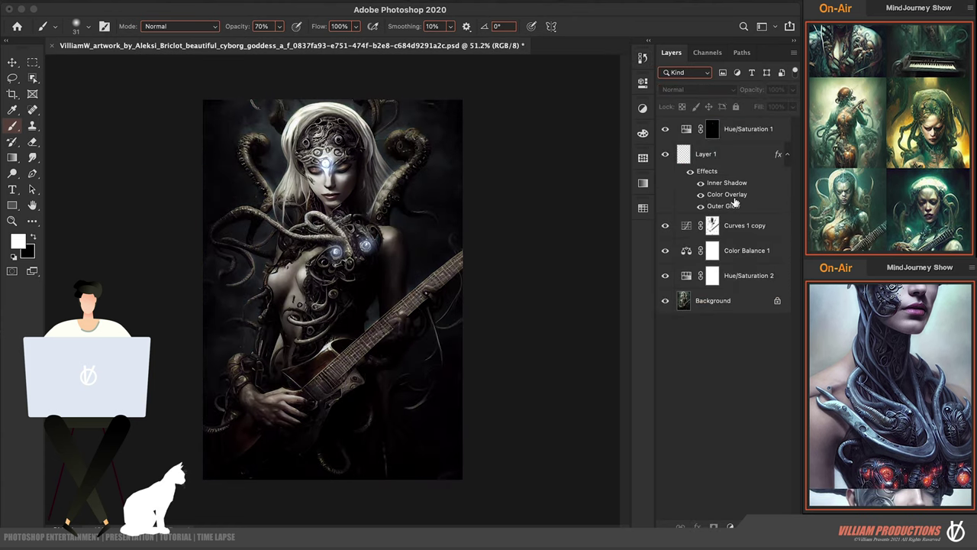
click(748, 129)
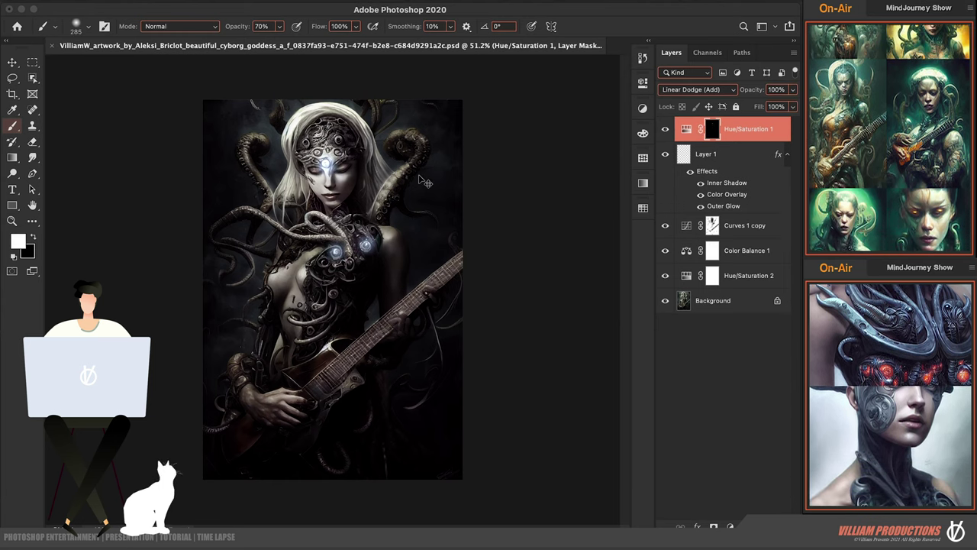
Shrink the brush from 33 down to size 11
scroll(328, 214, up, 1)
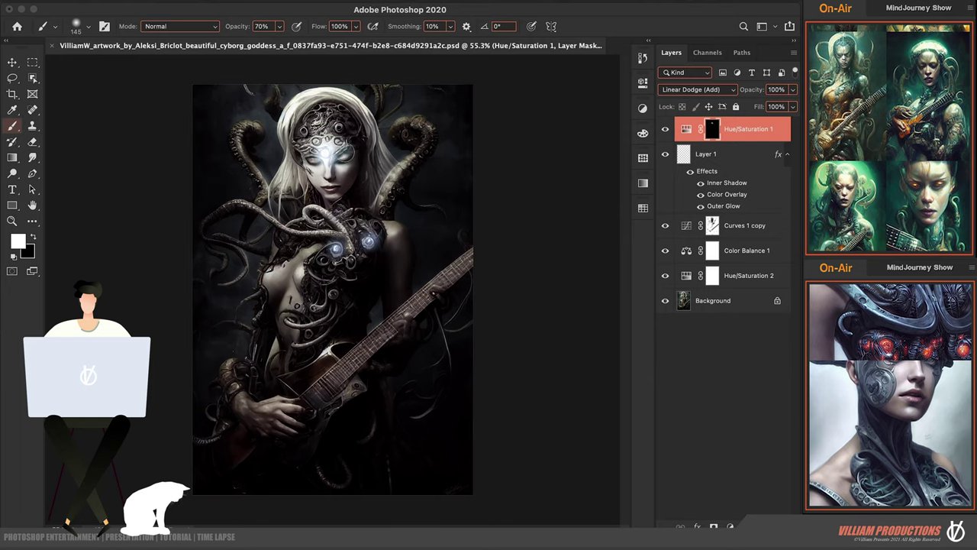
drag(361, 220, 338, 233)
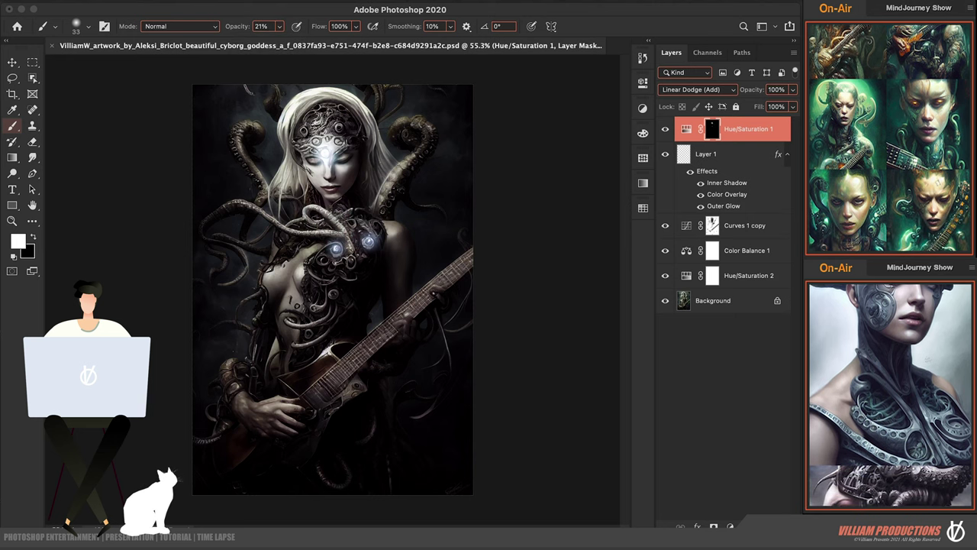
scroll(358, 252, up, 5)
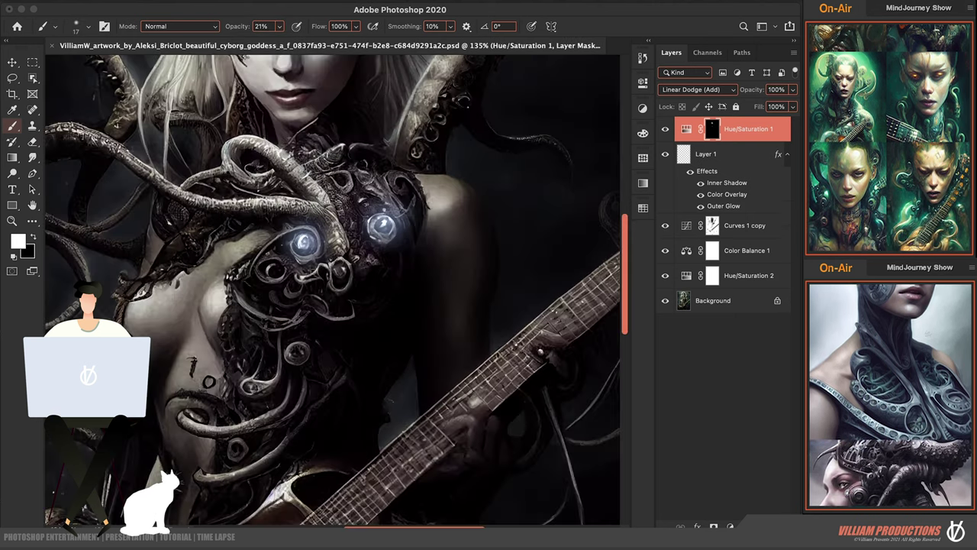
scroll(386, 222, down, 5)
scroll(372, 241, up, 2)
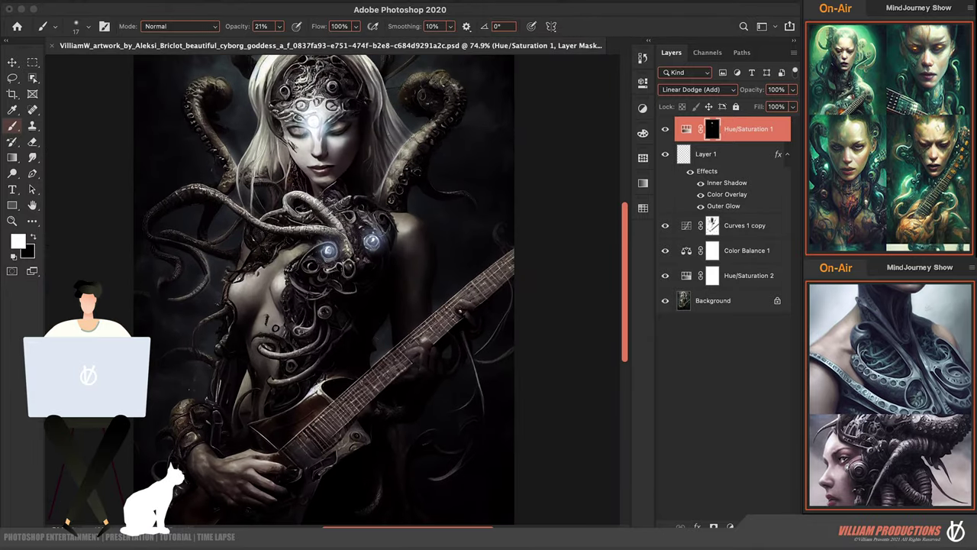
drag(481, 282, 462, 291)
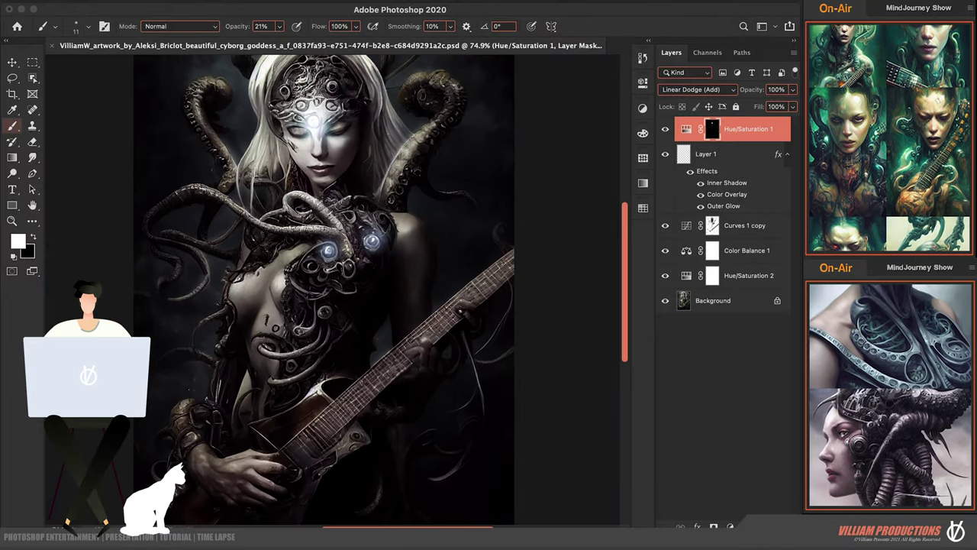
drag(344, 268, 348, 291)
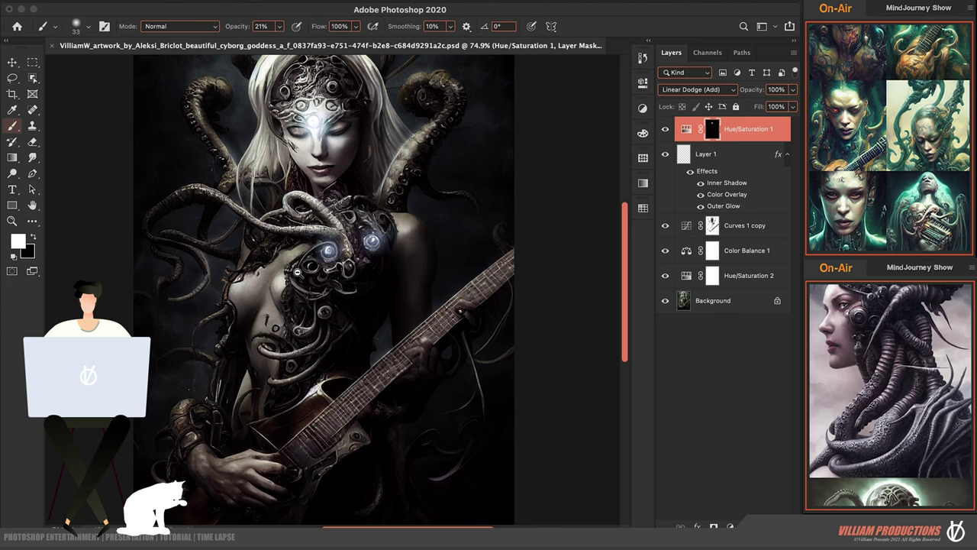
Select the Background image layer for retouching
scroll(376, 290, down, 3)
scroll(352, 267, up, 1)
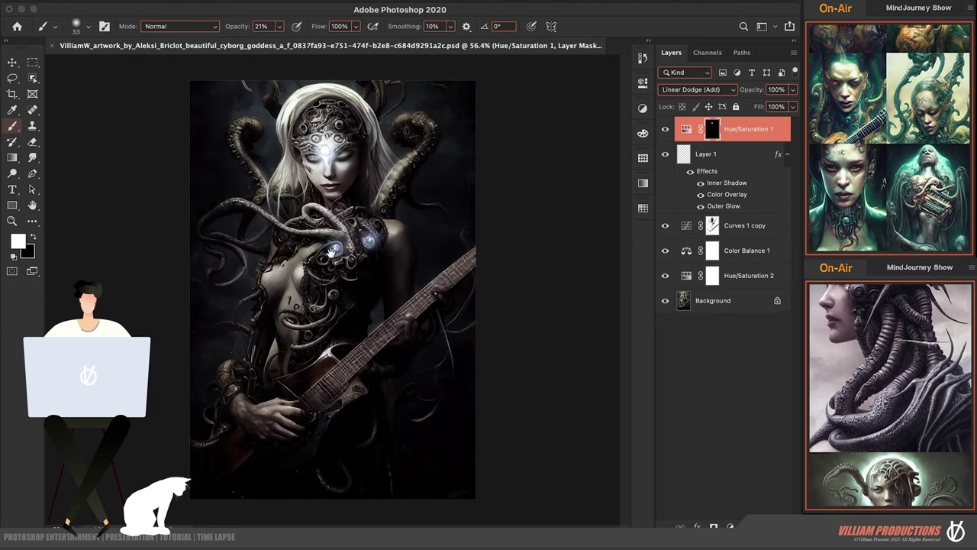
scroll(312, 296, up, 7)
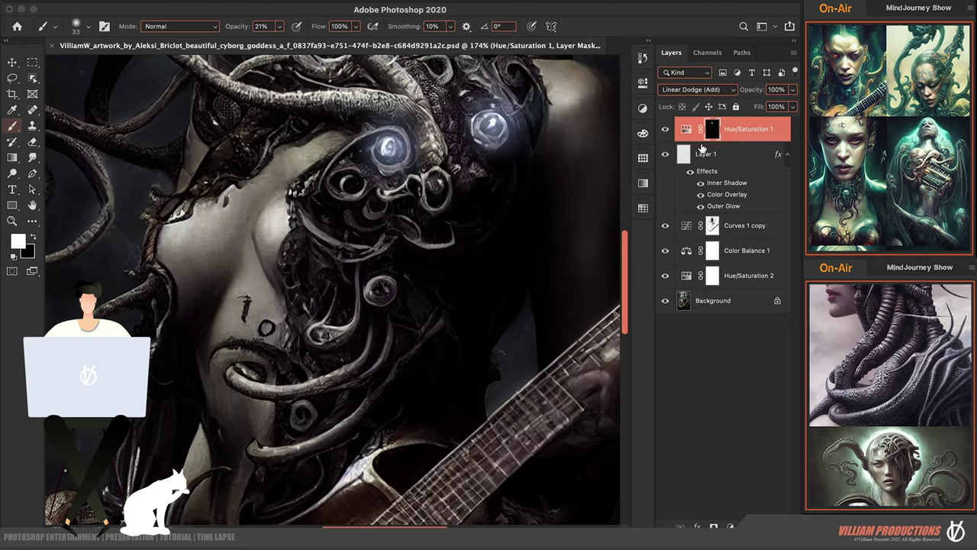
click(677, 291)
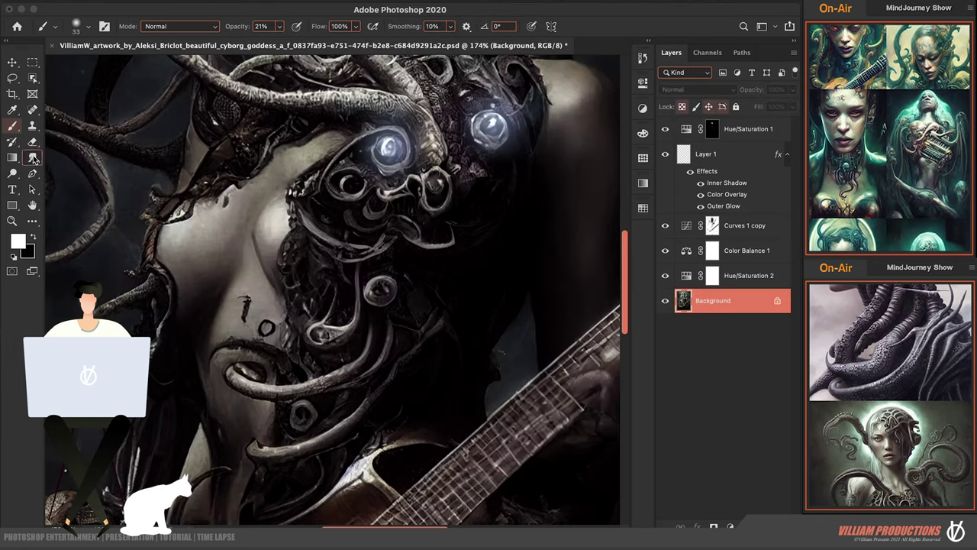
Load the saved toolbar preset through Edit Toolbar > Load Preset
click(32, 222)
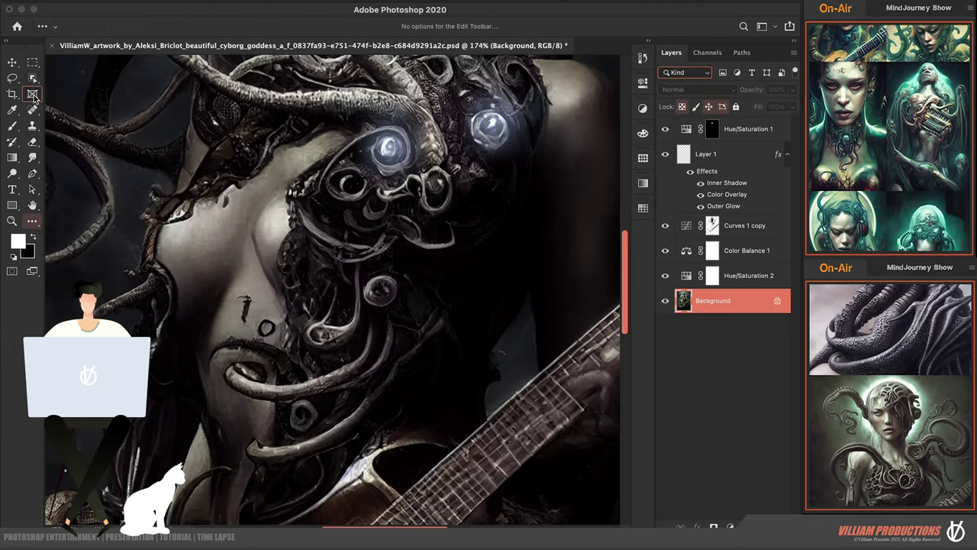
click(32, 221)
click(75, 222)
click(517, 209)
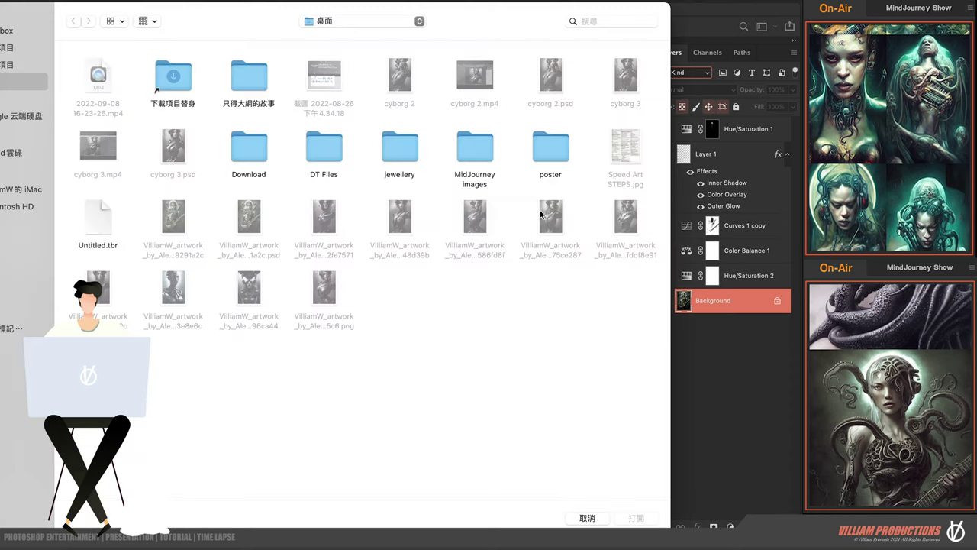
click(99, 214)
click(641, 518)
click(514, 90)
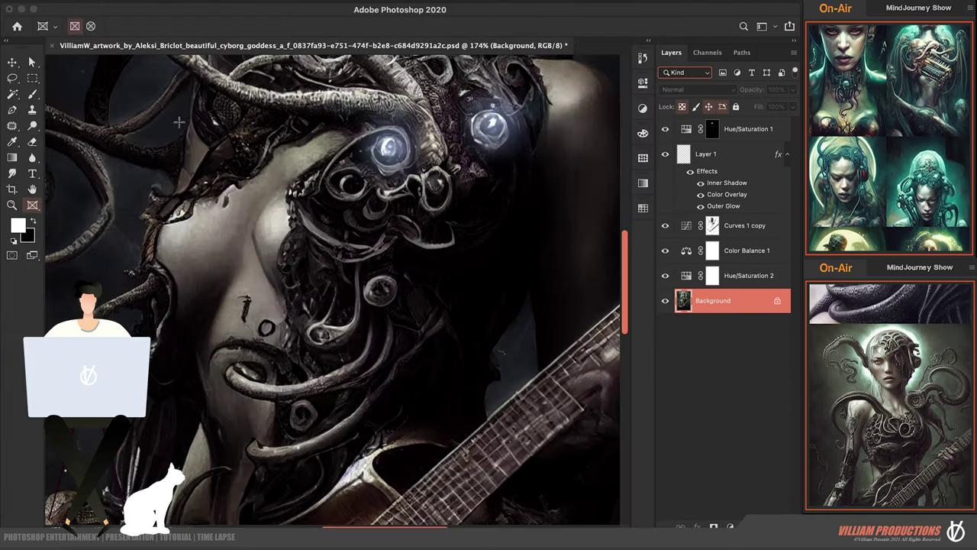
Patch the dark chest mark with nearby clean skin and deselect
drag(252, 294, 239, 304)
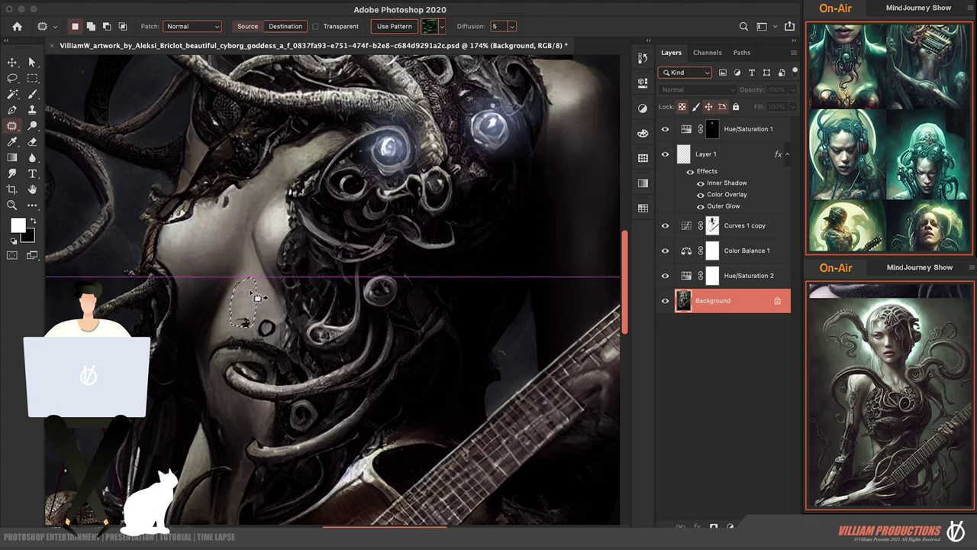
key(ctrl+d)
scroll(255, 327, right, 3)
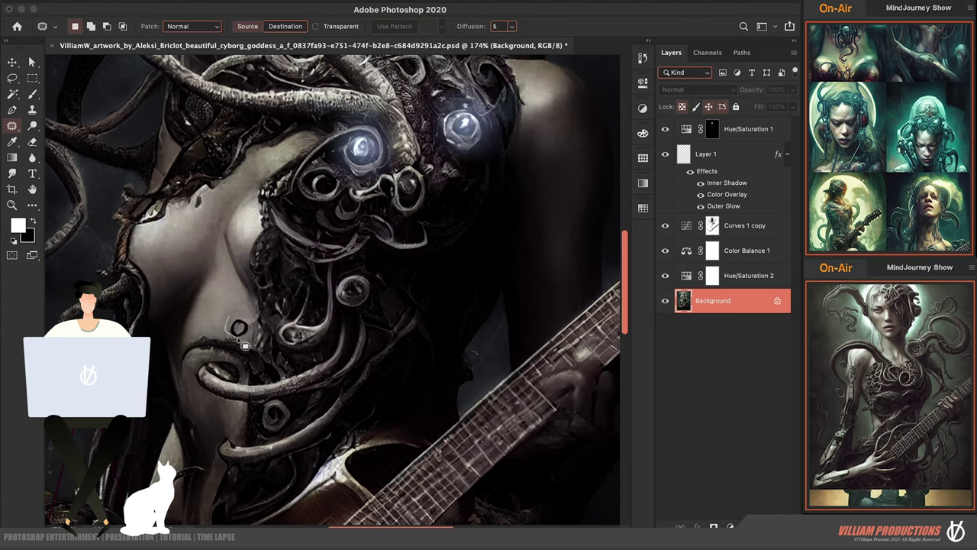
scroll(223, 342, up, 2)
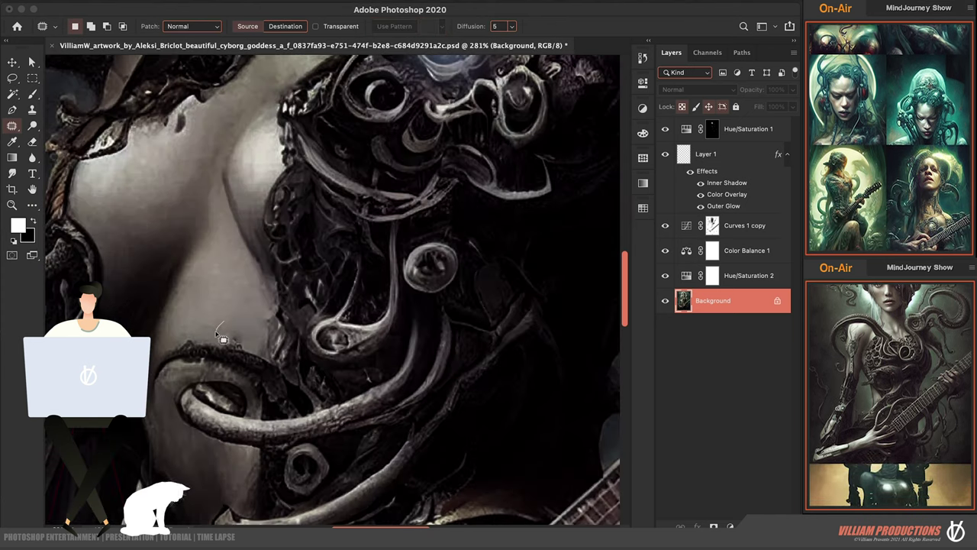
key(ctrl+0)
scroll(279, 330, up, 1)
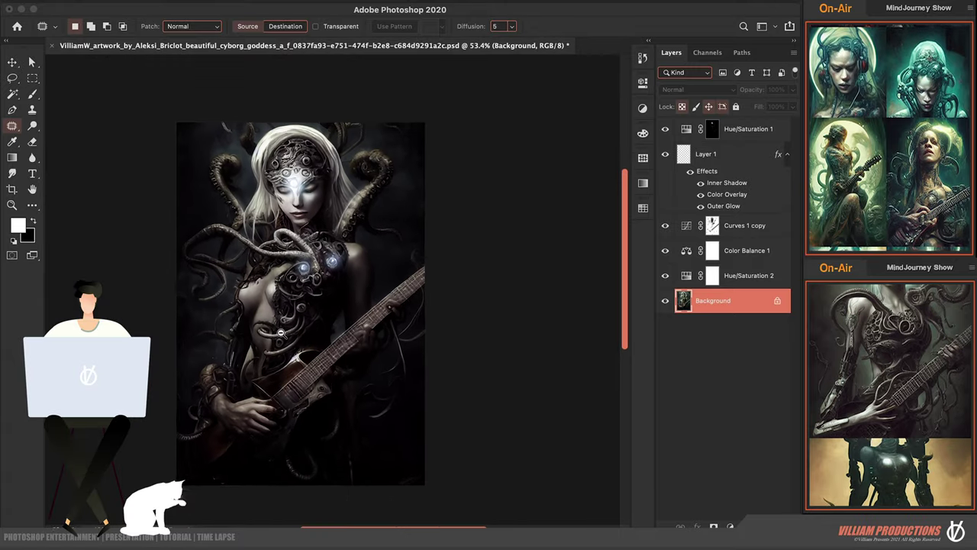
Return to the brush and add a new empty layer above Hue/Saturation 1
click(673, 156)
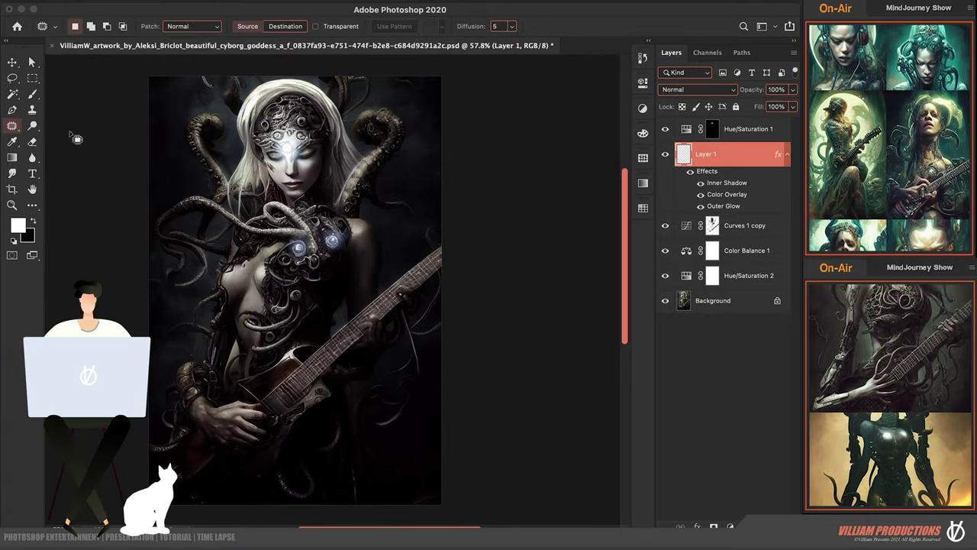
click(32, 94)
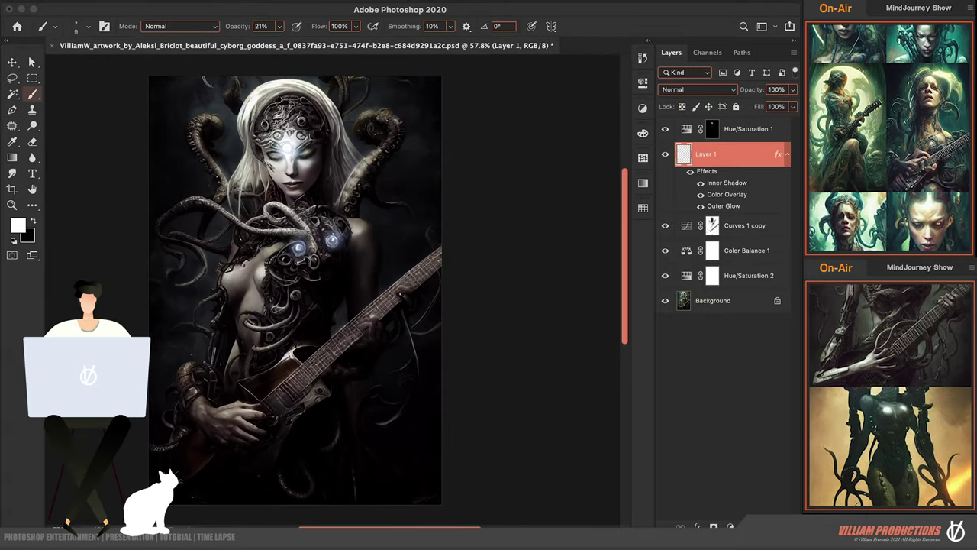
scroll(357, 341, up, 3)
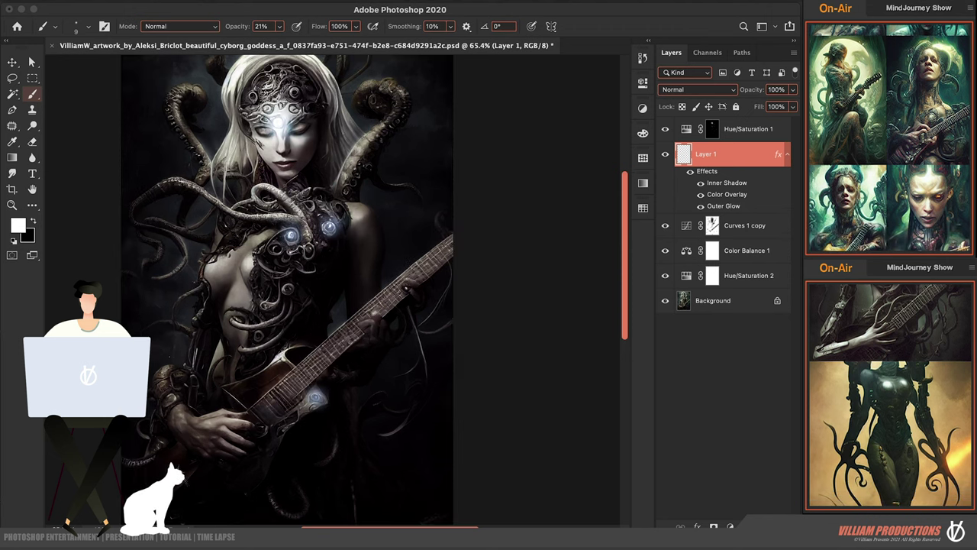
scroll(316, 244, down, 5)
scroll(386, 238, up, 3)
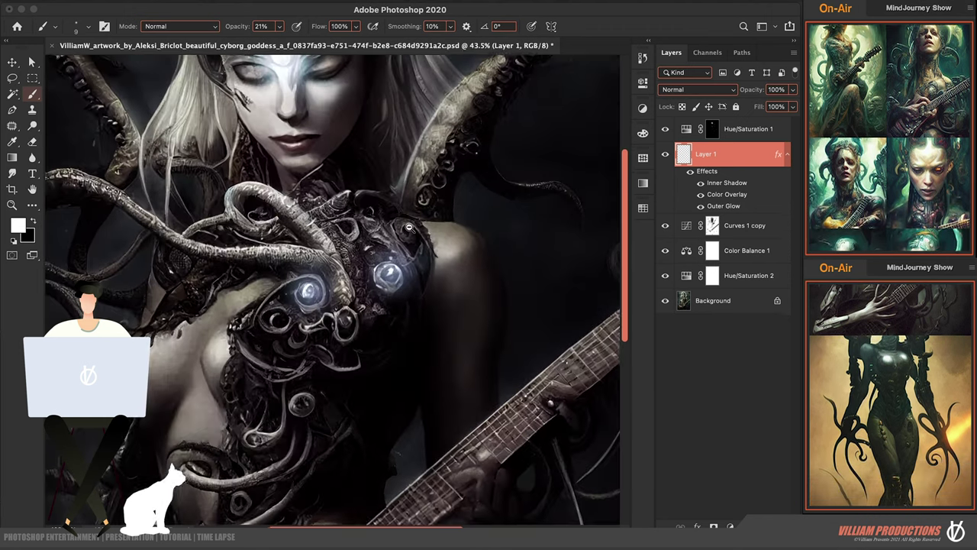
scroll(355, 289, down, 3)
scroll(353, 289, up, 1)
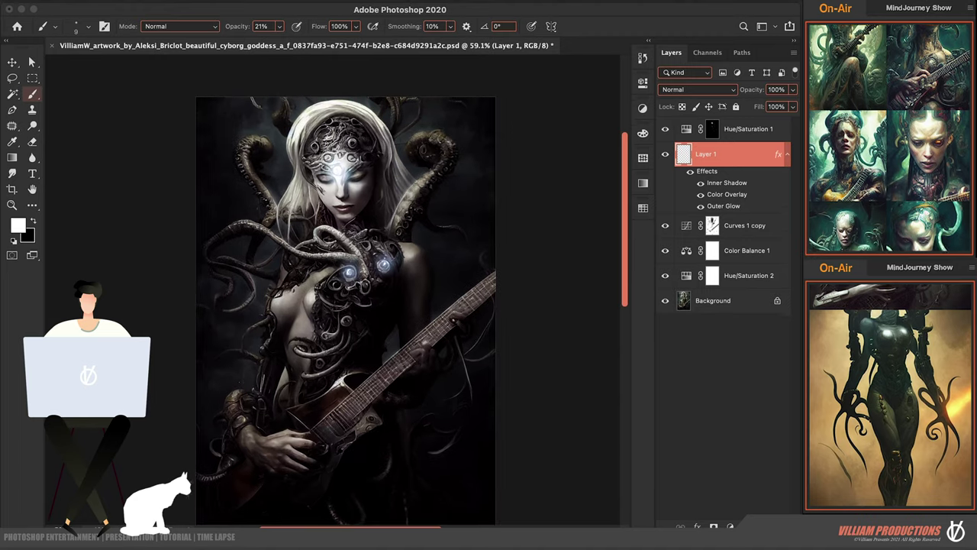
scroll(330, 318, down, 1)
click(748, 129)
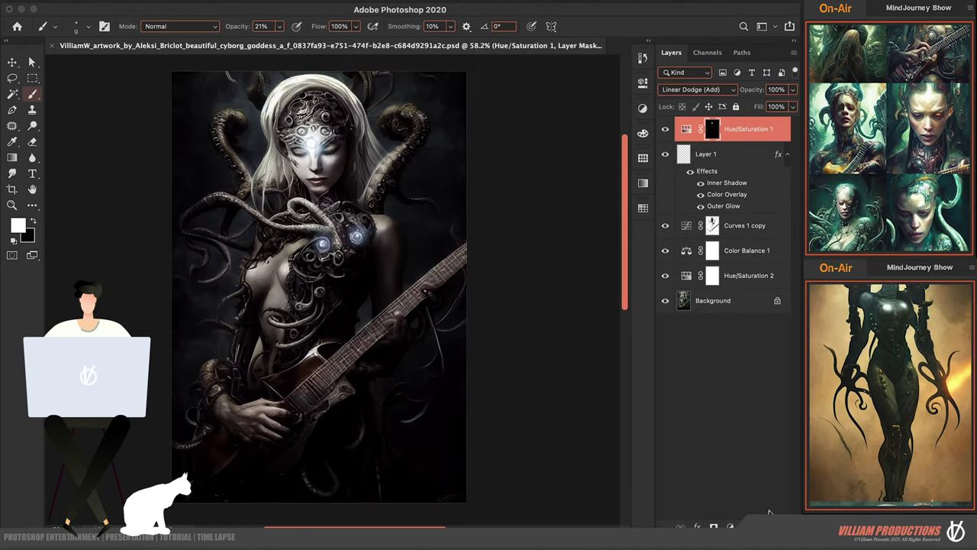
key(ctrl+shift+alt+n)
Fill Layer 2 with 50% Gray and set it to Soft Light
click(46, 181)
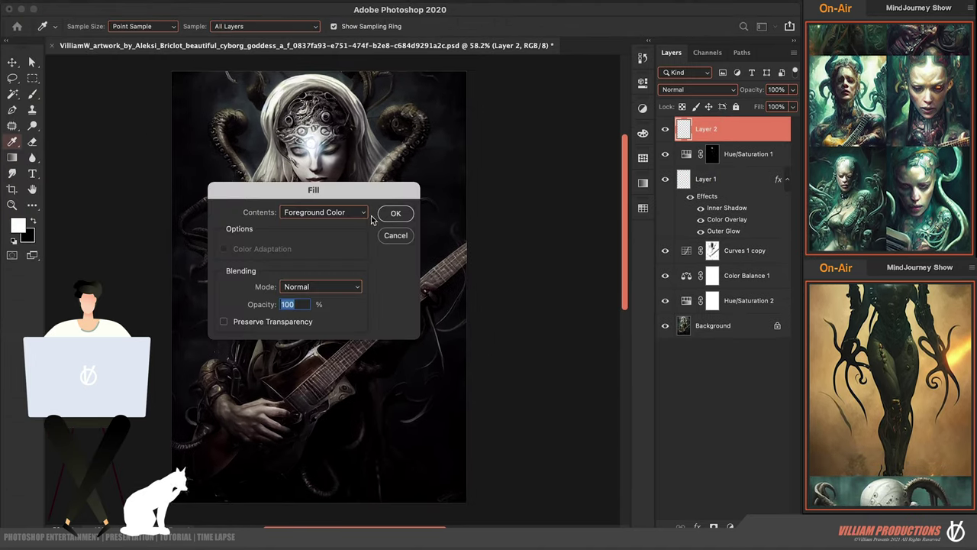
click(321, 211)
click(321, 286)
click(321, 212)
click(305, 315)
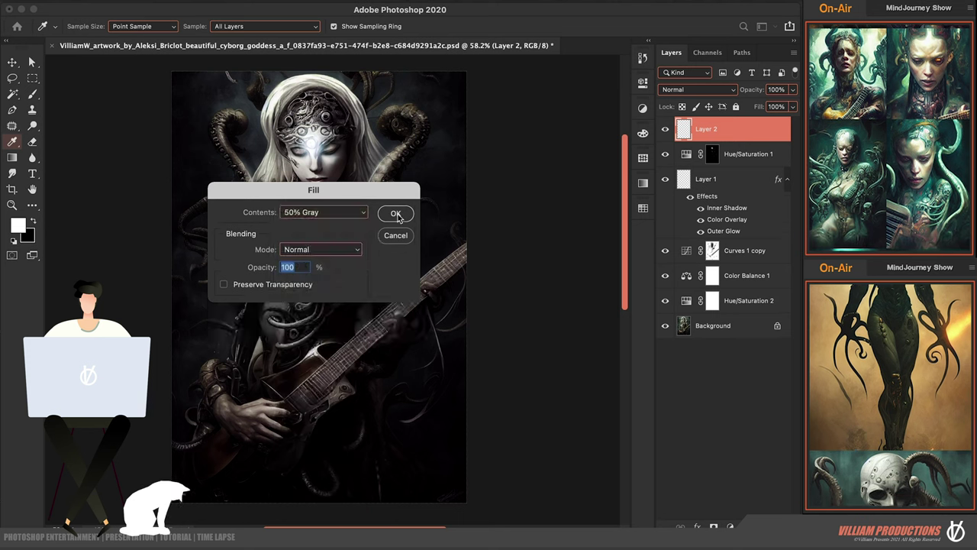
click(396, 213)
key(b)
click(697, 89)
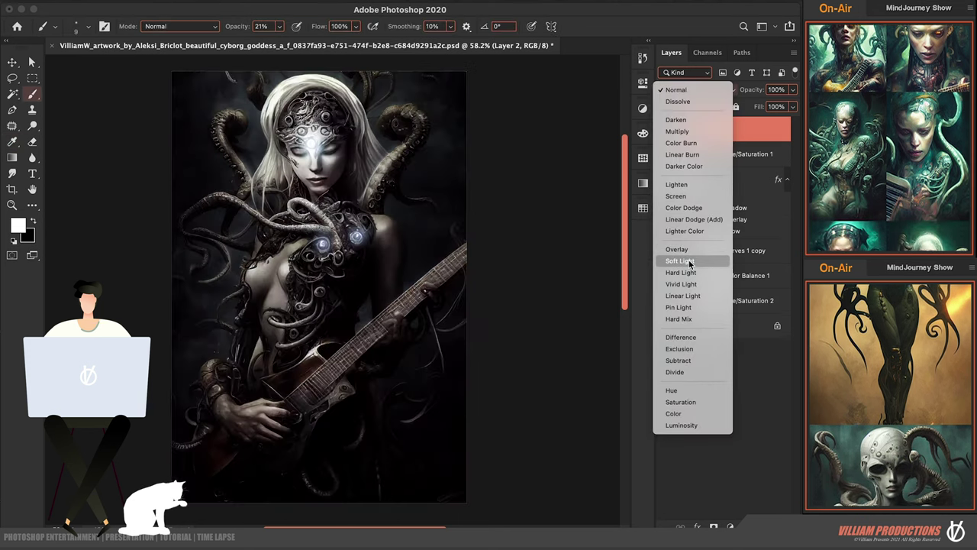
click(691, 258)
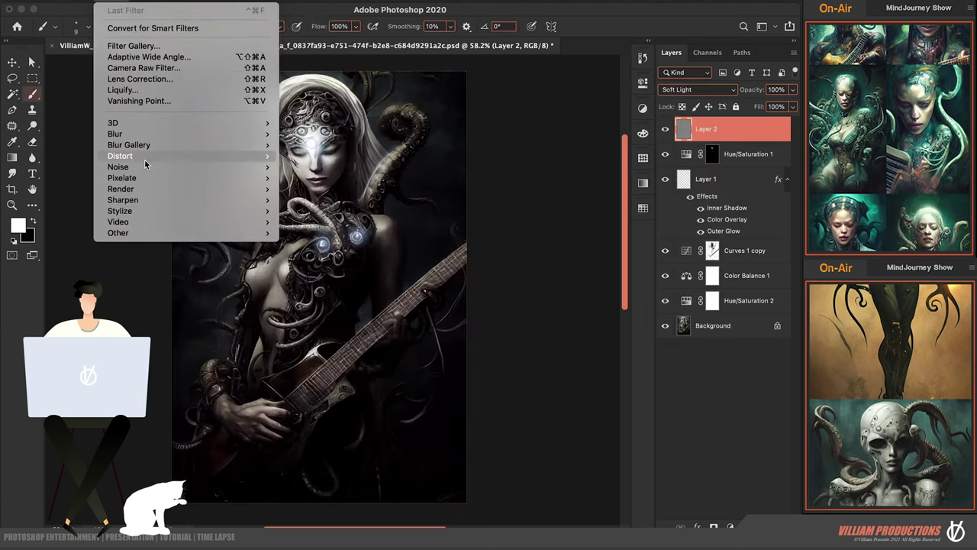
Add 30% noise to Layer 2 and set its opacity to 70%
mouse_move(119, 166)
click(314, 167)
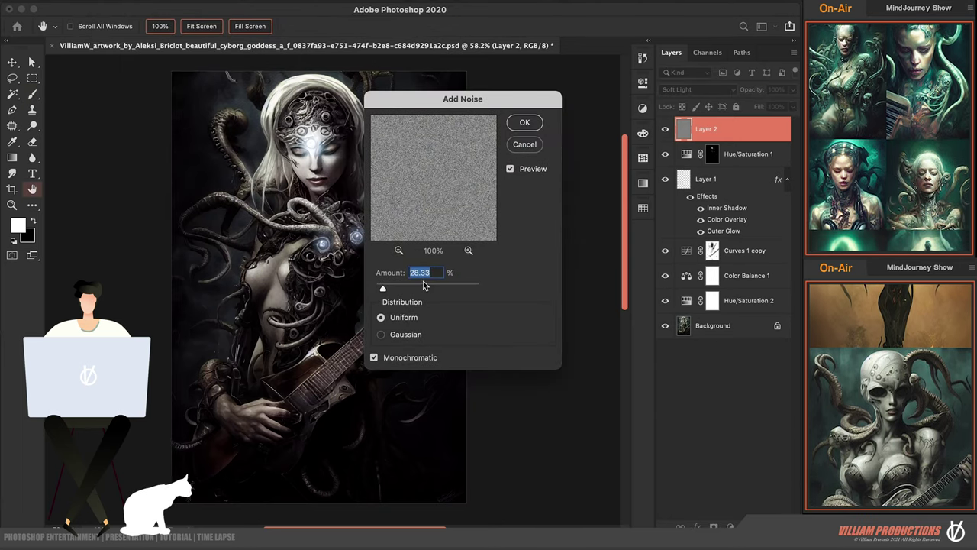
text(30)
click(524, 122)
key(b)
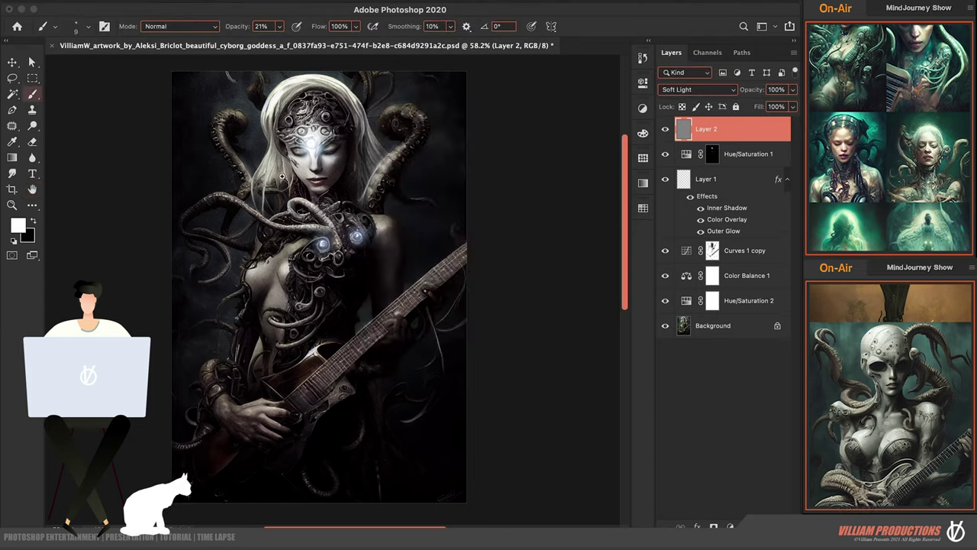
click(793, 89)
drag(794, 106, 778, 107)
key(ctrl+0)
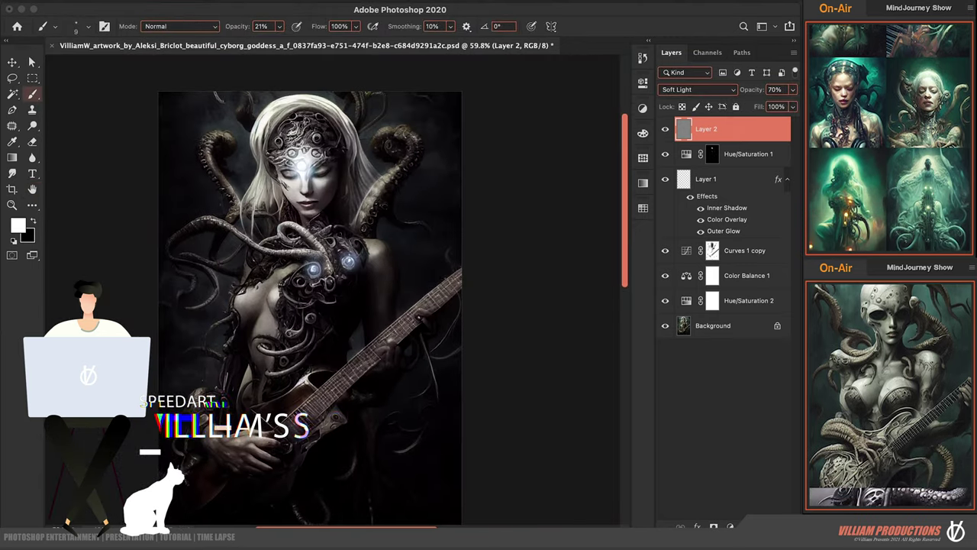
Compare the image with an earlier History state, then return to the latest
key(m)
scroll(231, 375, up, 5)
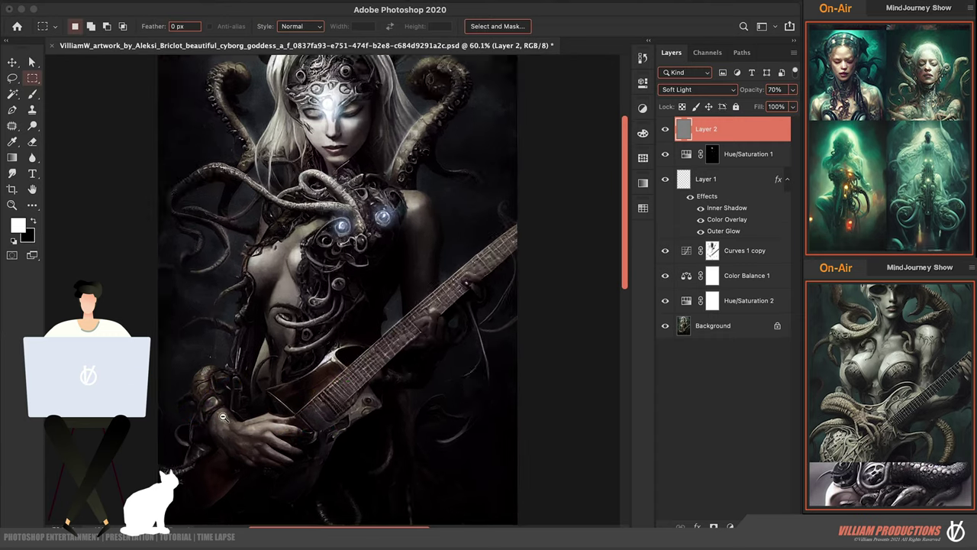
scroll(231, 375, down, 5)
scroll(364, 313, down, 2)
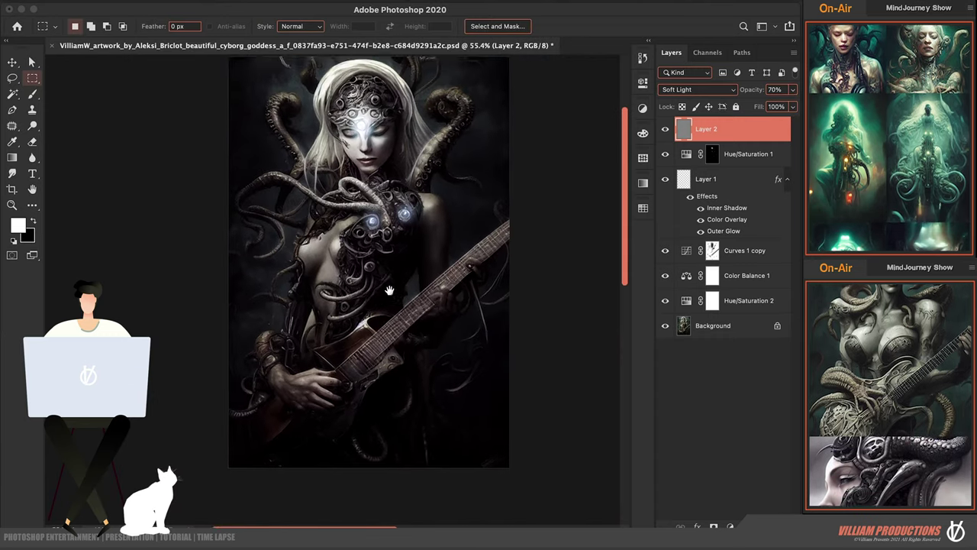
click(643, 57)
click(538, 75)
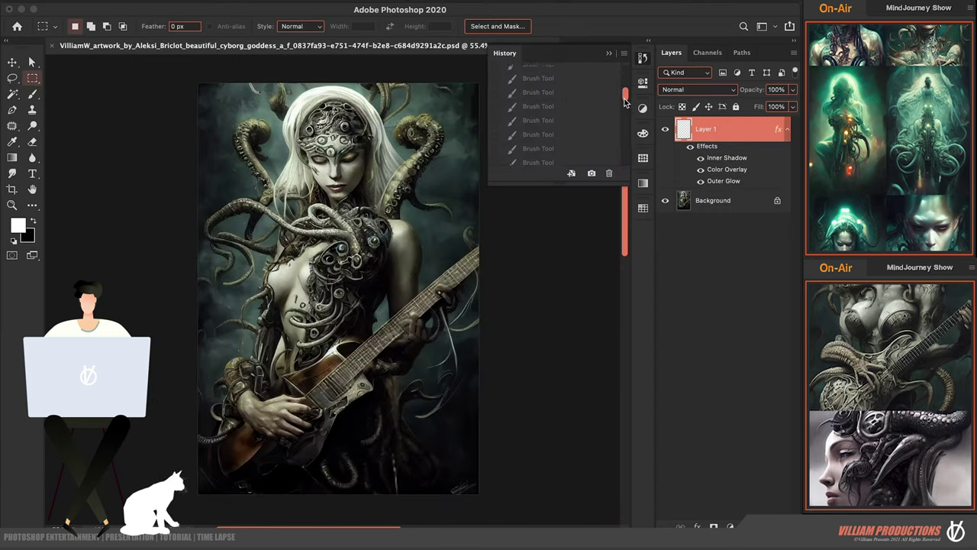
click(594, 158)
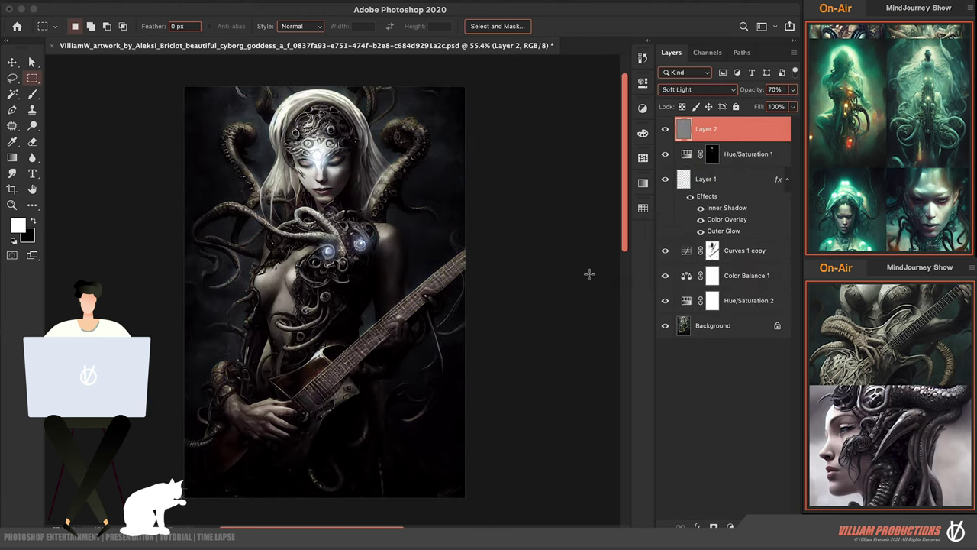
Load the image's brightness as a selection and add a raised Curves layer masked by it
click(682, 327)
click(707, 52)
super+click(682, 75)
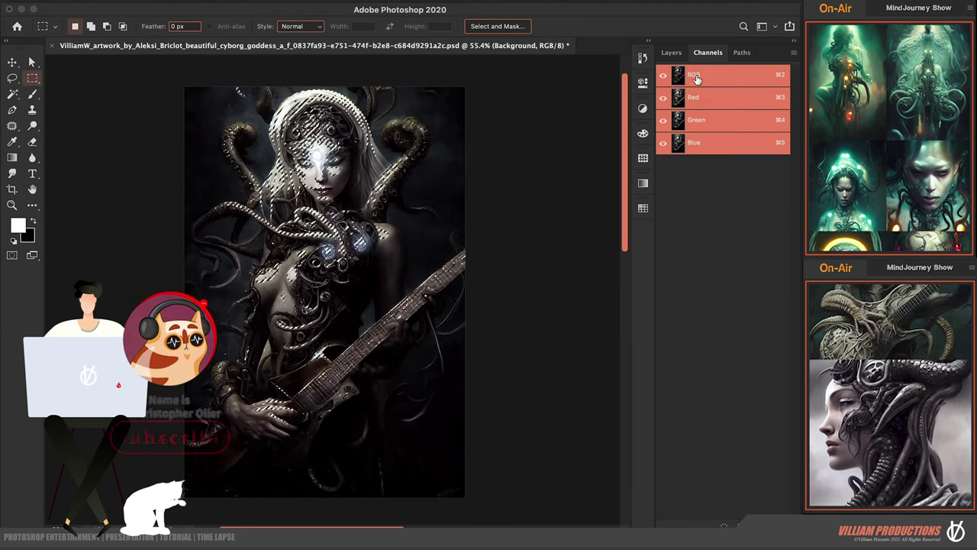
click(672, 52)
click(748, 153)
click(730, 527)
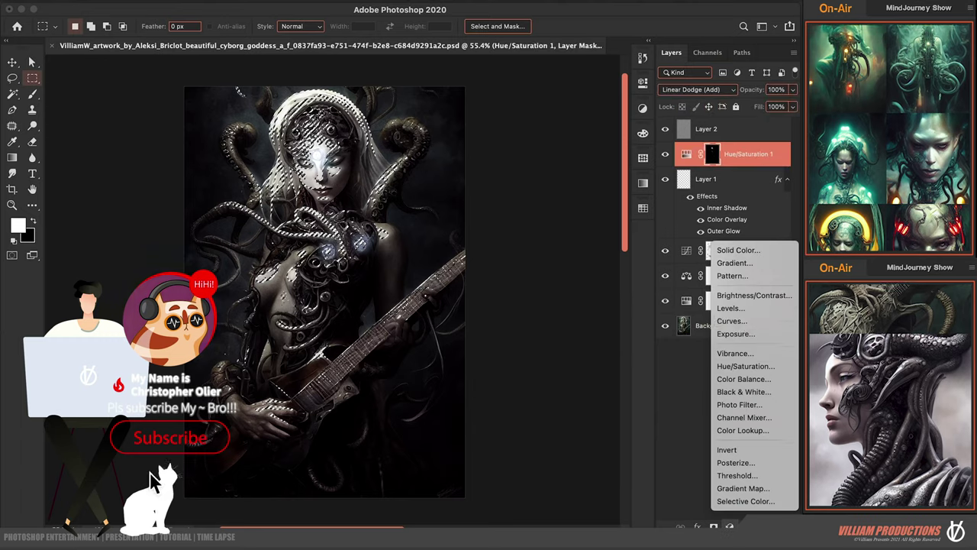
click(732, 320)
mouse_move(550, 208)
mouse_down()
mouse_move(535, 174)
mouse_move(544, 184)
mouse_up()
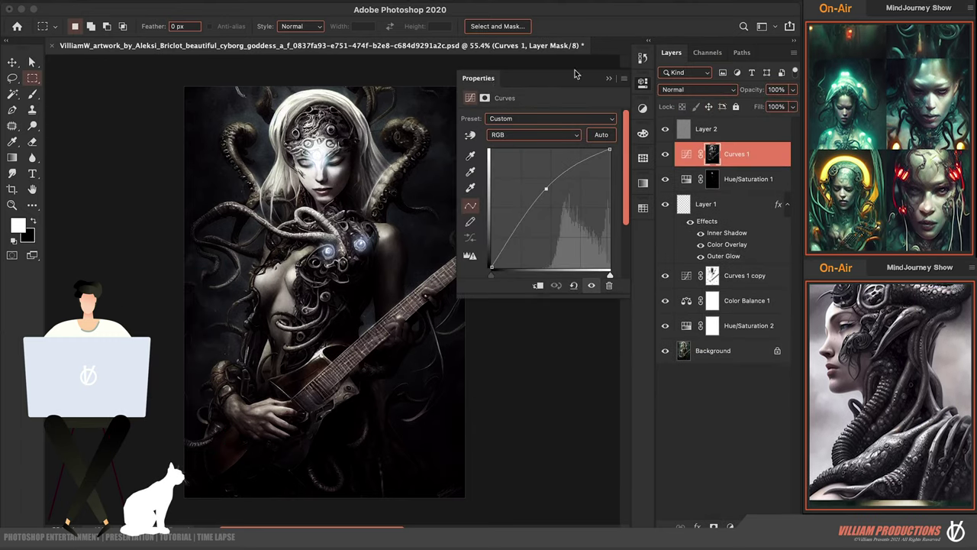
click(608, 78)
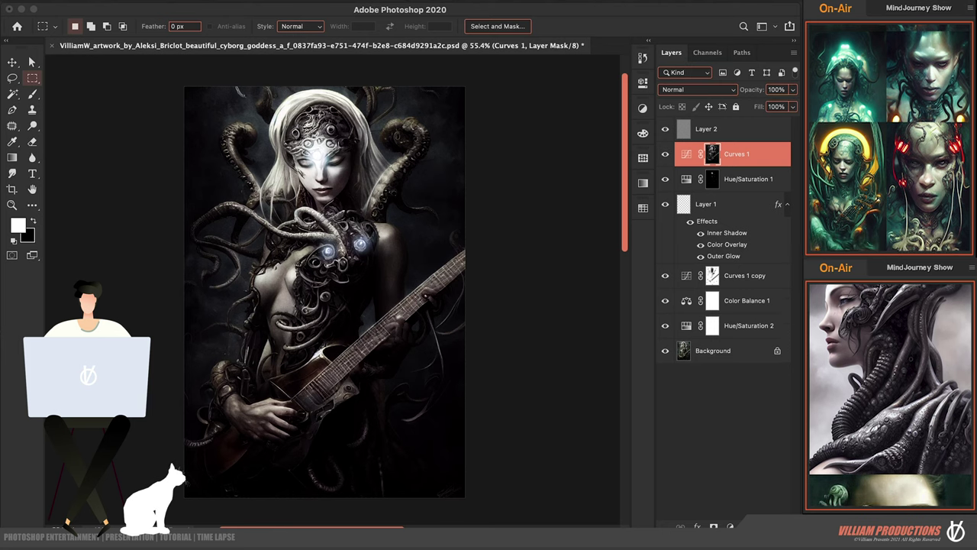
Soften the Curves mask with a 3.2-pixel Gaussian Blur
click(103, 2)
click(338, 186)
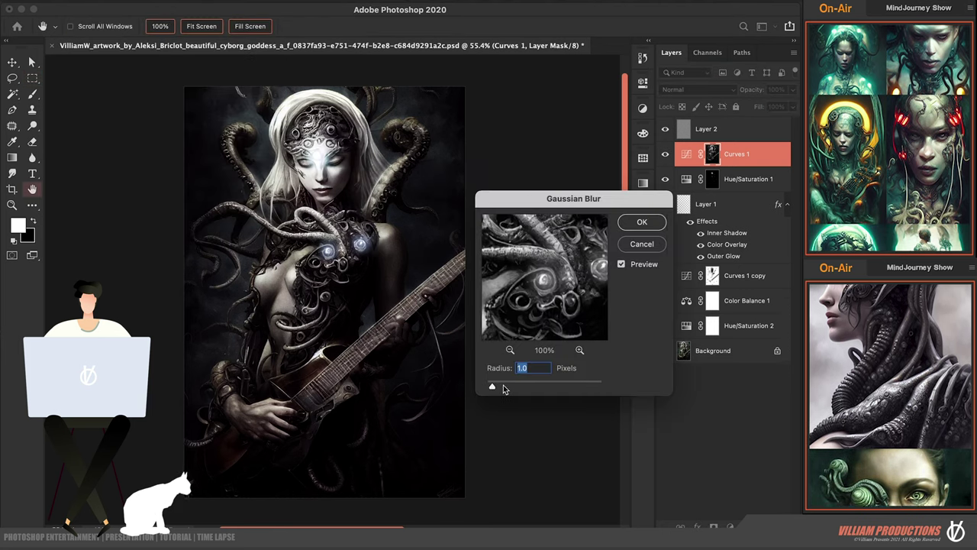
click(504, 387)
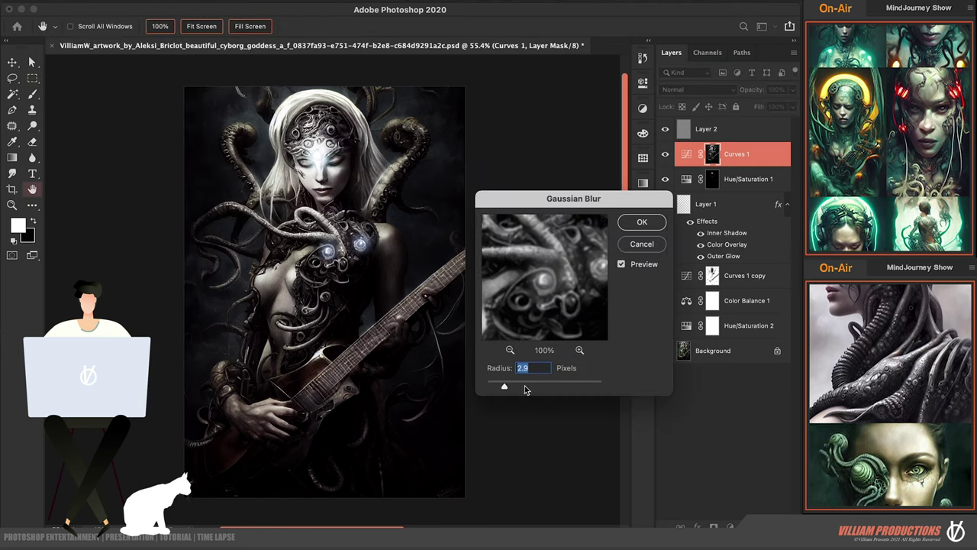
drag(514, 389, 505, 387)
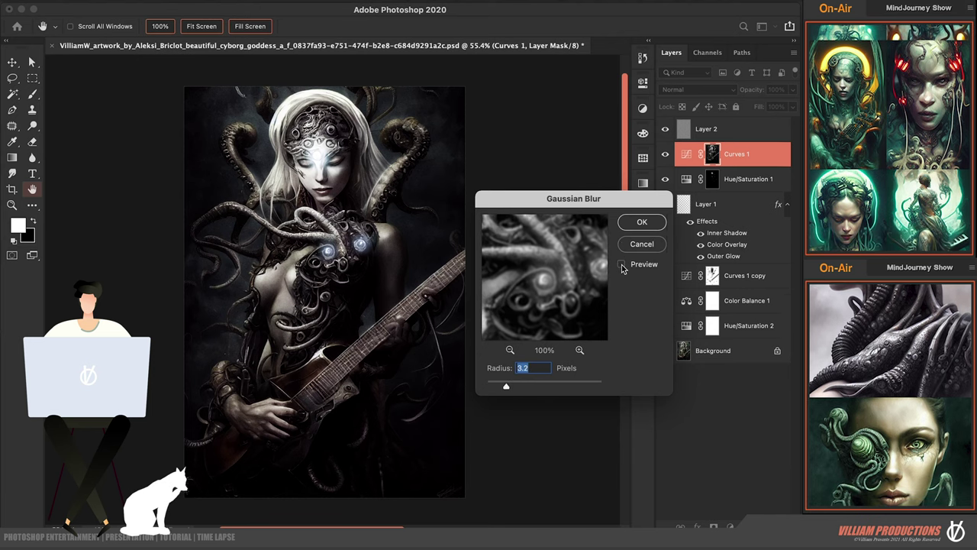
click(653, 222)
key(m)
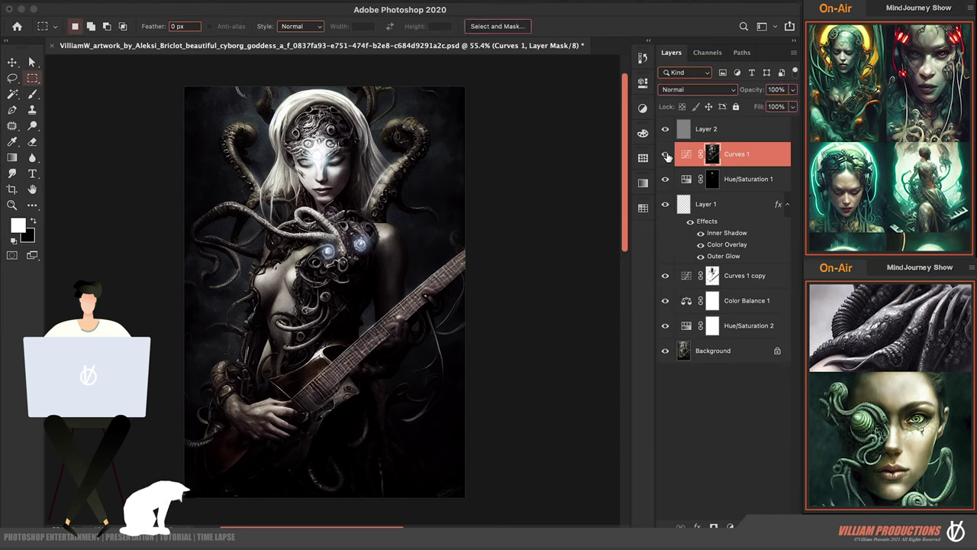
Set up a black 245-size brush and compare with Curves 1 and Layer 1 toggled
click(665, 153)
click(665, 153)
key(b)
key(x)
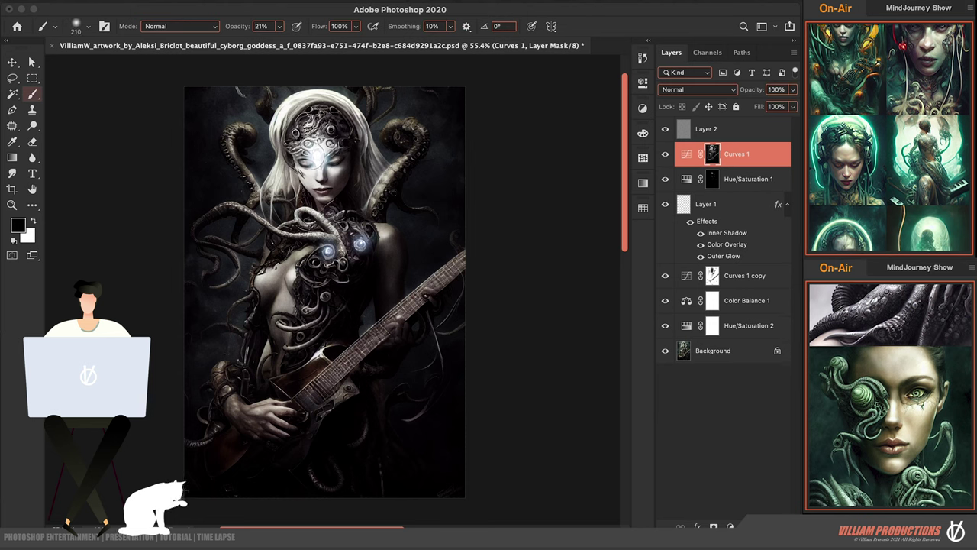
drag(313, 157, 314, 157)
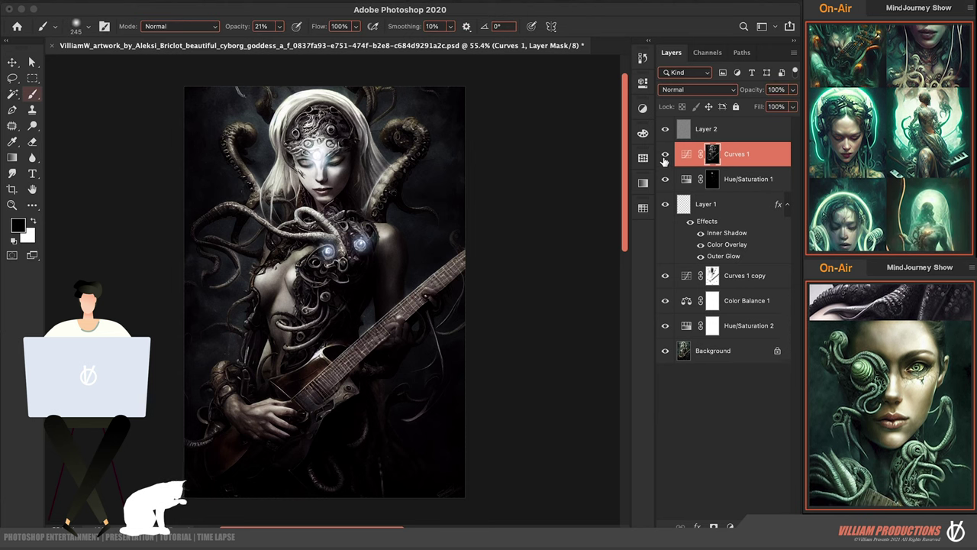
click(665, 204)
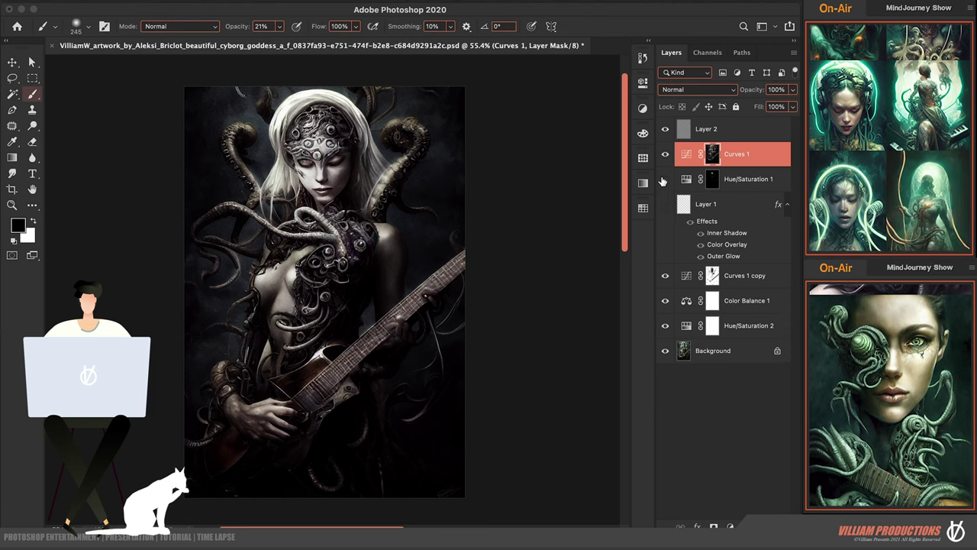
Change Layer 1's Outer Glow colour from blue to a strong pink
click(706, 204)
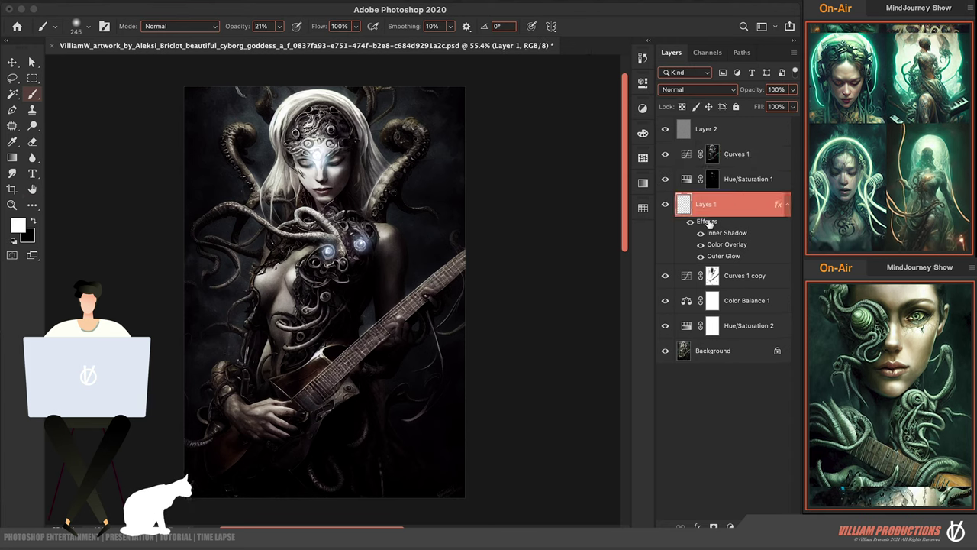
double_click(707, 221)
drag(580, 104, 699, 114)
click(477, 217)
click(636, 203)
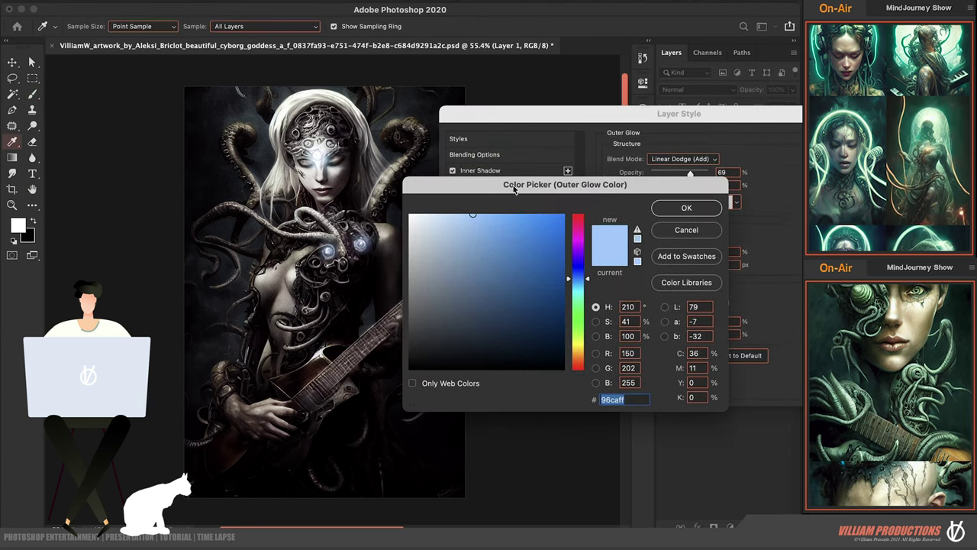
drag(578, 277, 589, 202)
drag(472, 215, 523, 221)
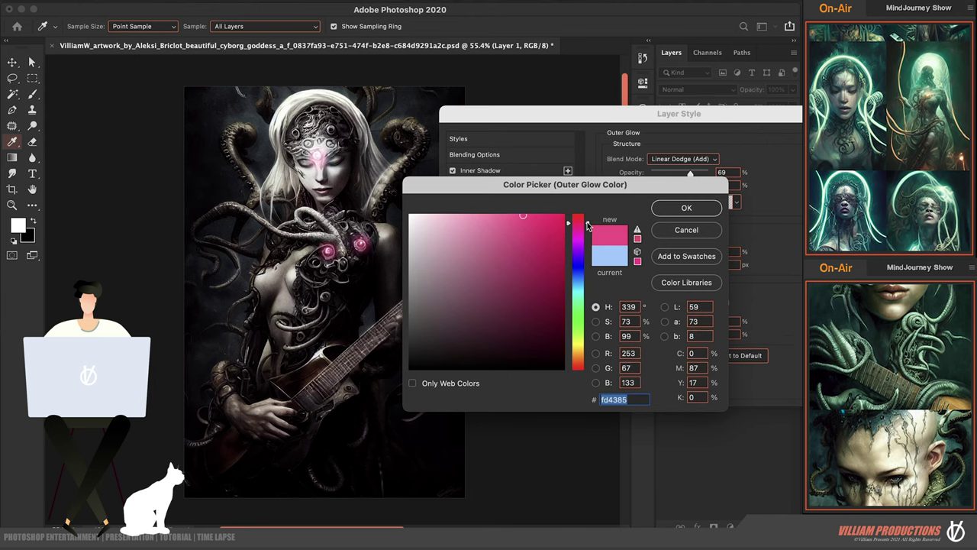
click(687, 207)
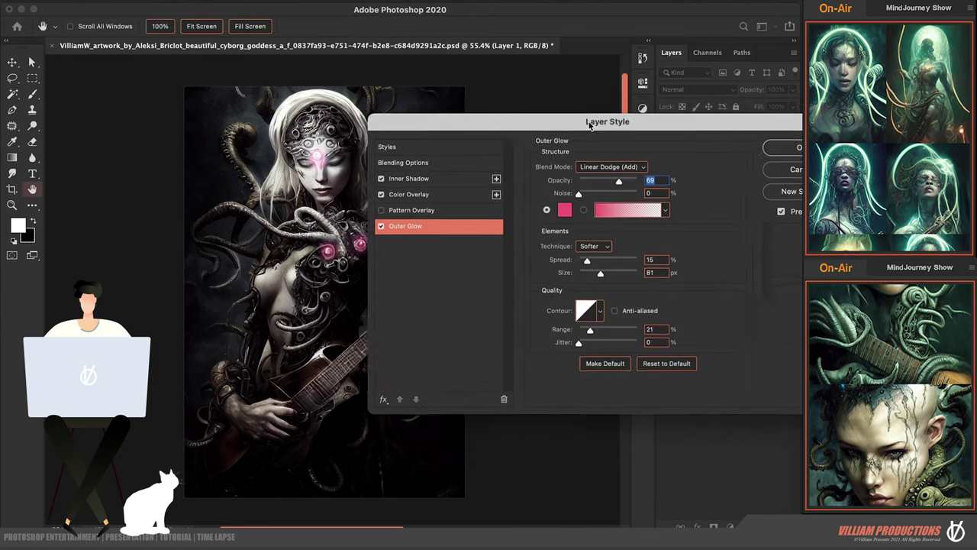
key(Return)
key(b)
Retune the Hue/Saturation 1 colourising hue and darken its lightness
double_click(687, 179)
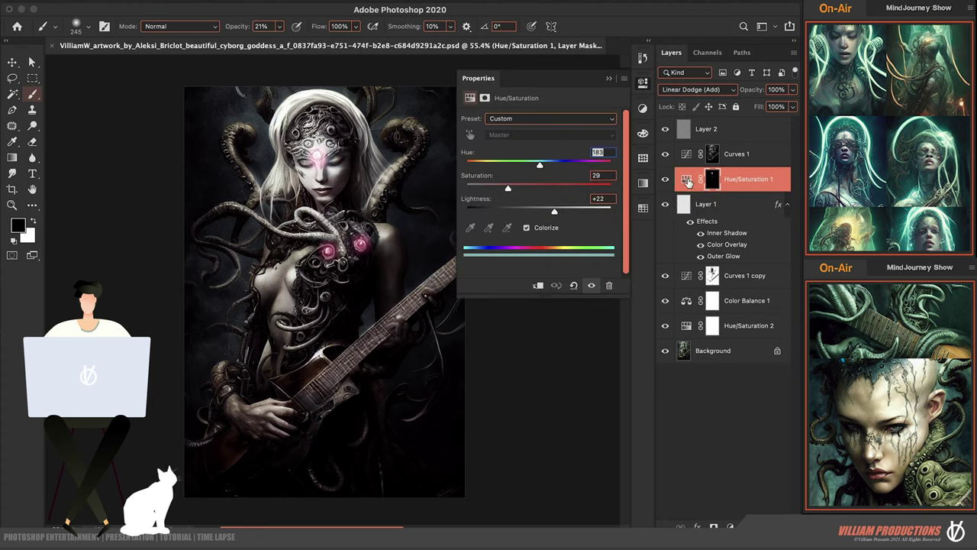
drag(572, 164, 600, 167)
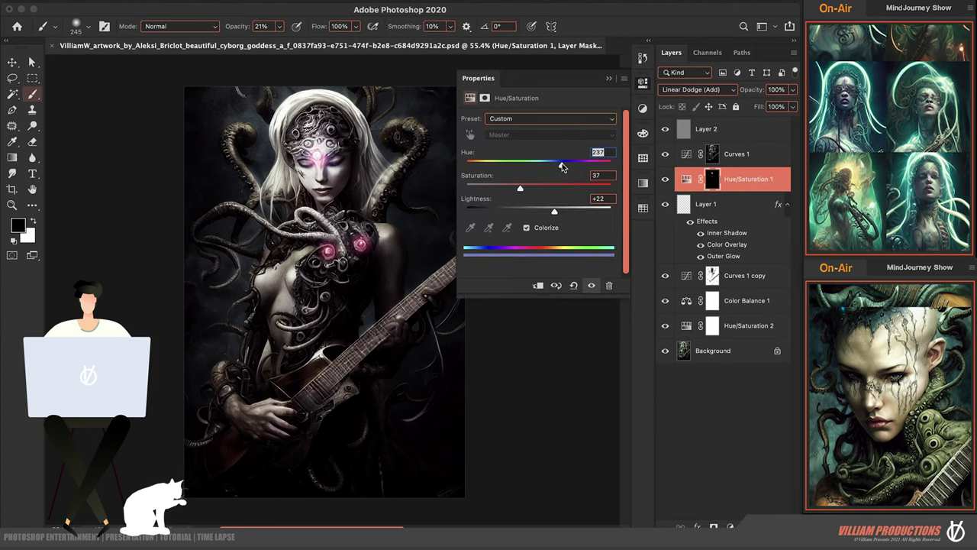
drag(554, 211, 486, 212)
drag(568, 167, 537, 169)
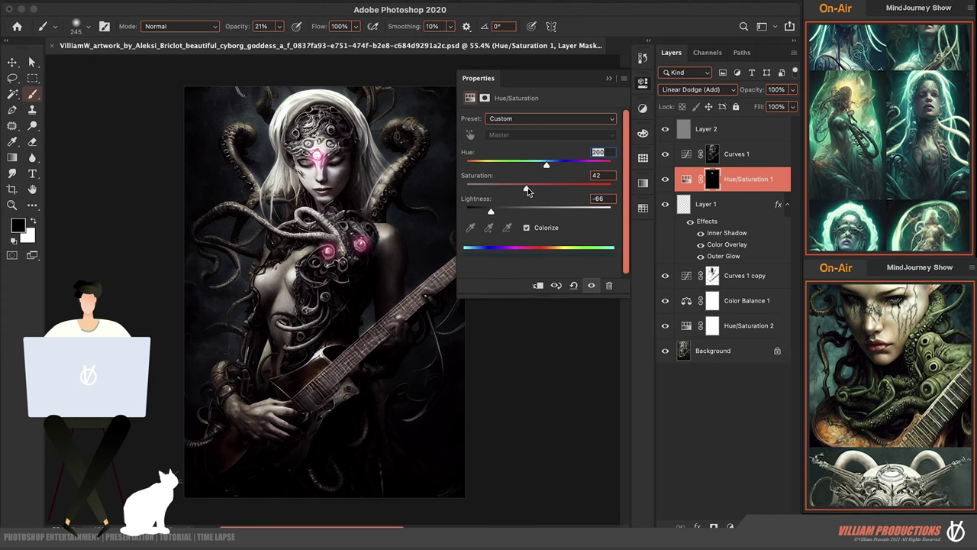
click(610, 78)
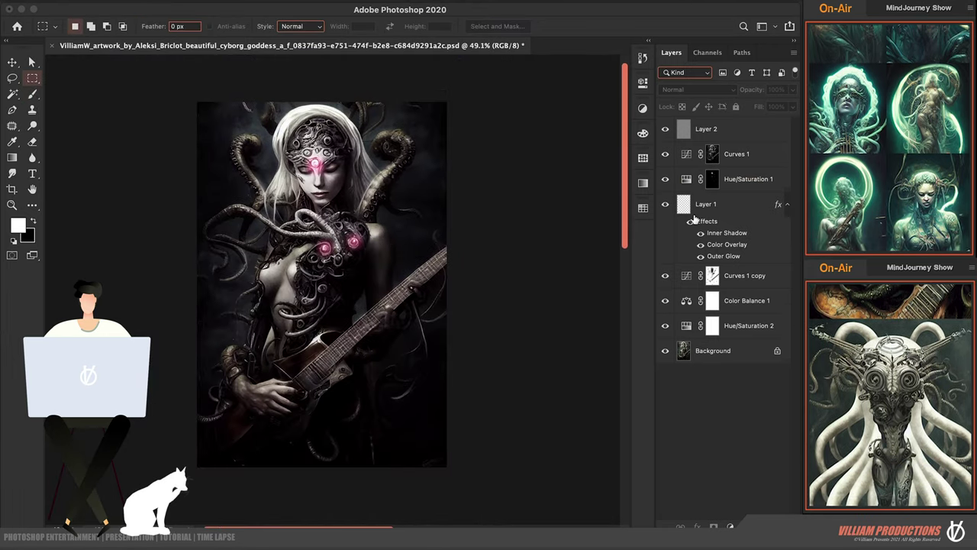
Refine Layer 1's Outer Glow colour to pink-red fd436f
click(693, 220)
double_click(693, 220)
click(473, 225)
click(585, 191)
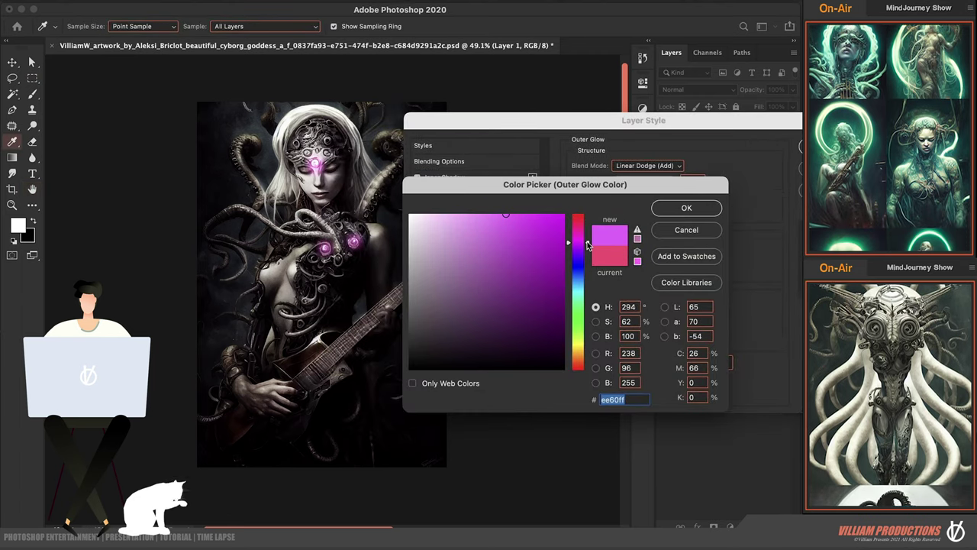
drag(586, 244, 588, 291)
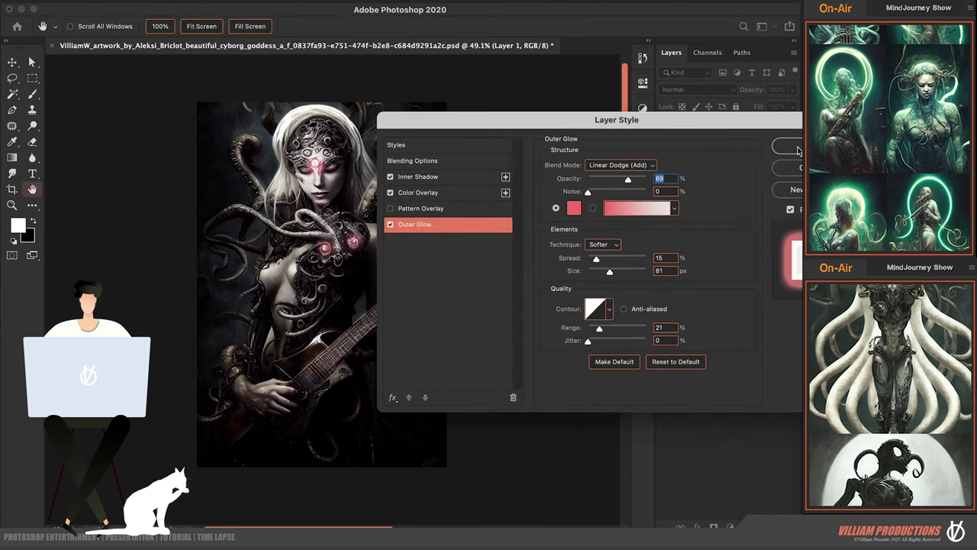
click(798, 151)
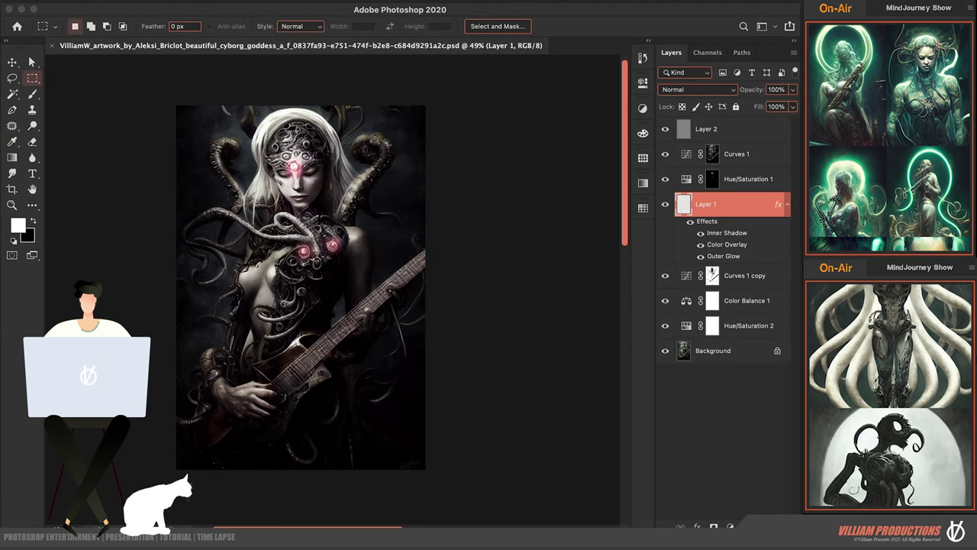
click(412, 2)
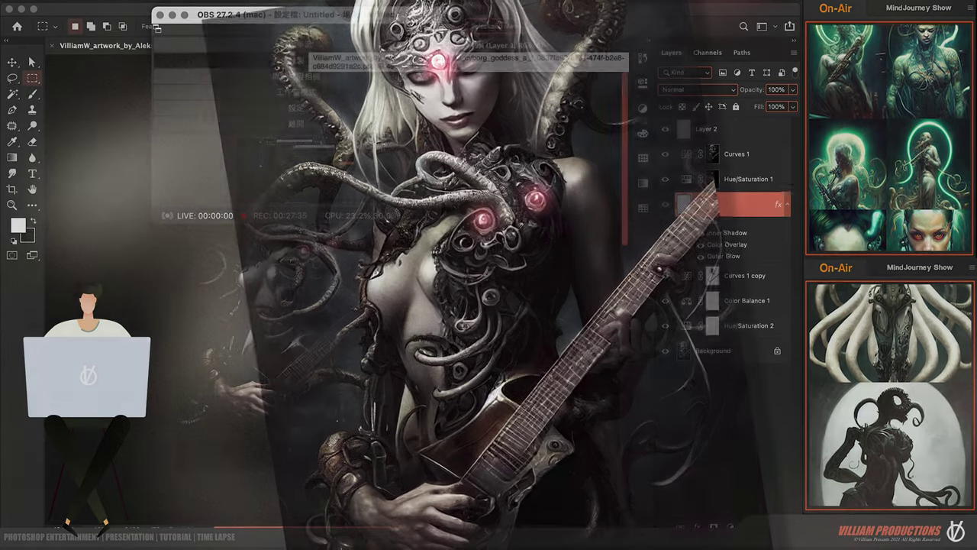